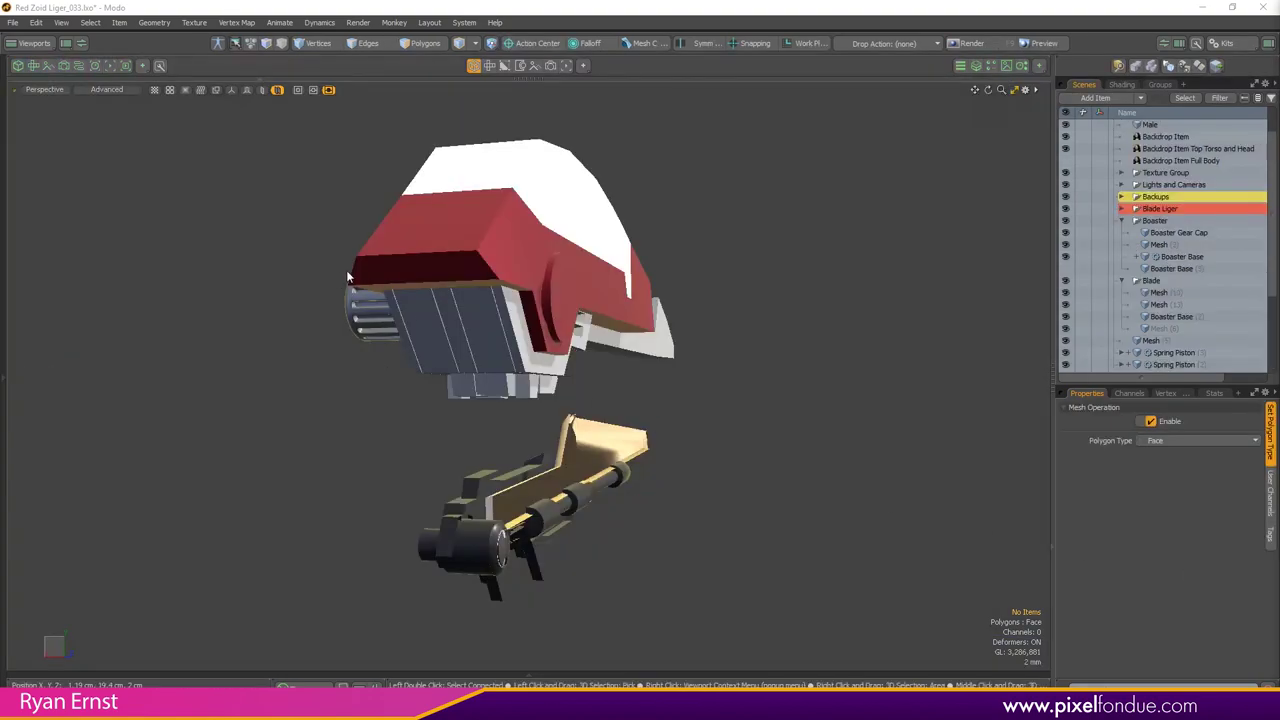
Step: Select the Boaster Base mesh under the Boaster group and toggle its Edit Base Mesh and Ghost View display modes
click(438, 299)
key(4)
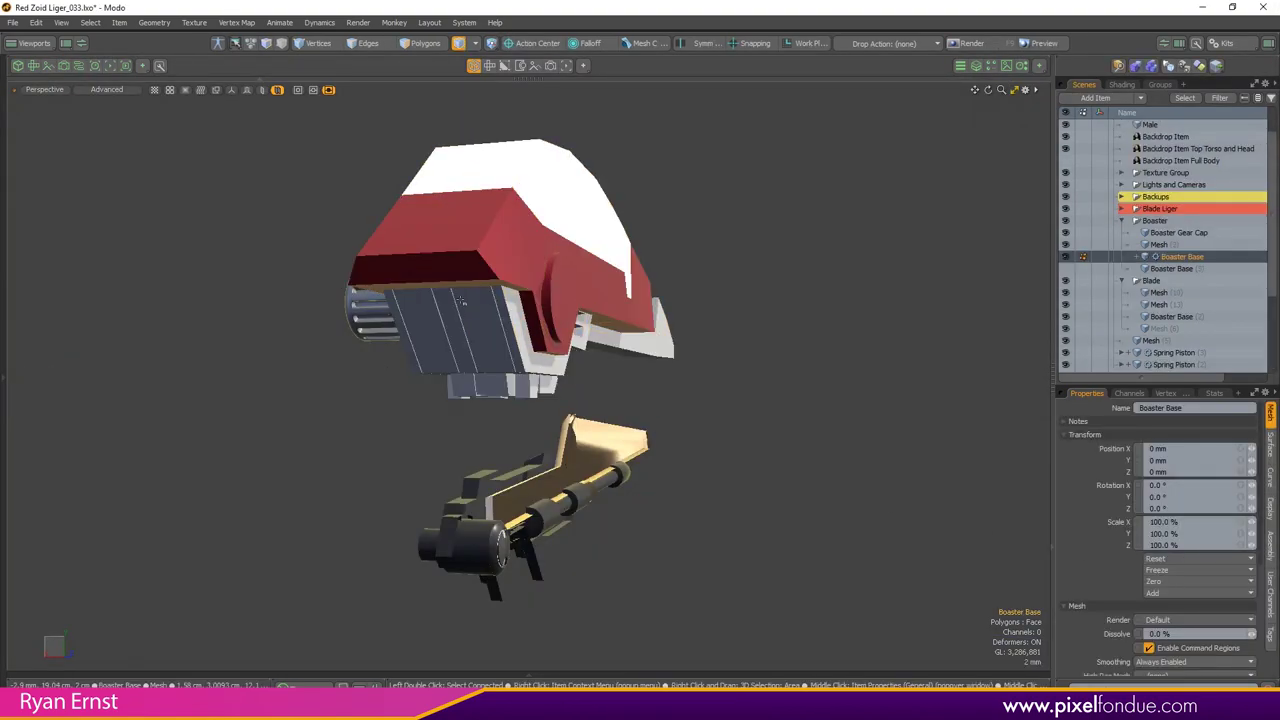
key(5)
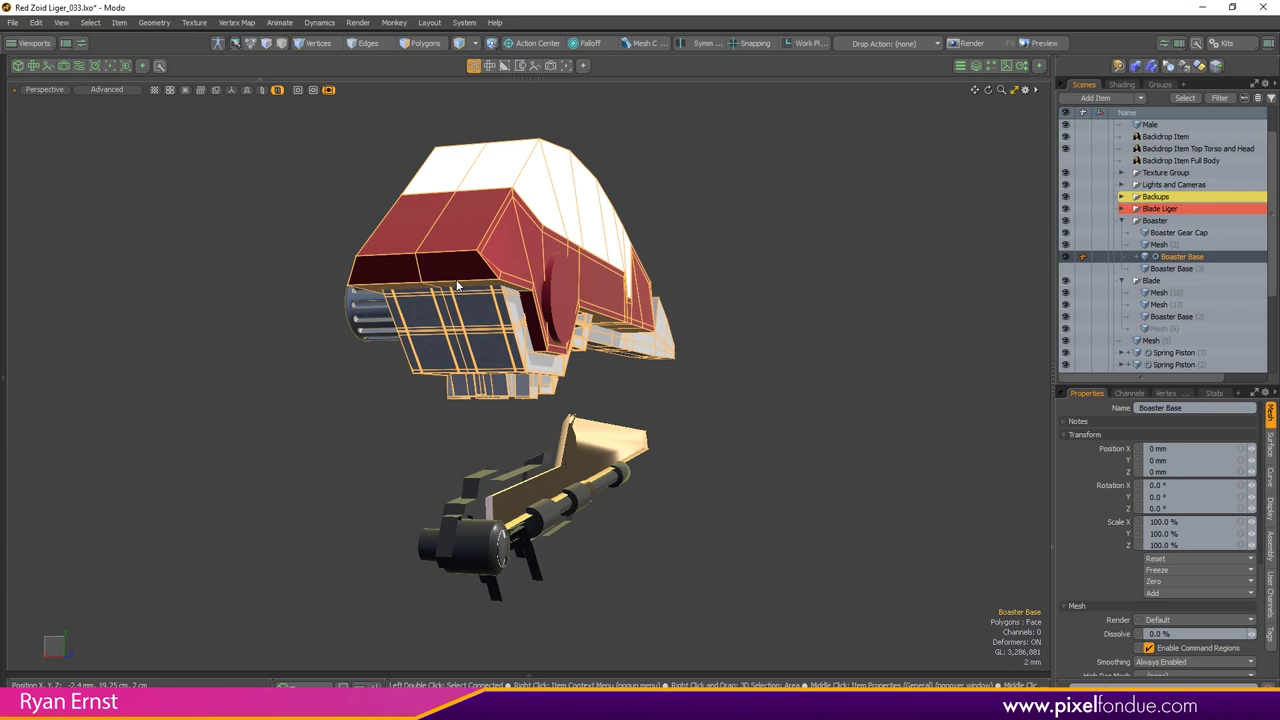
key(alt)
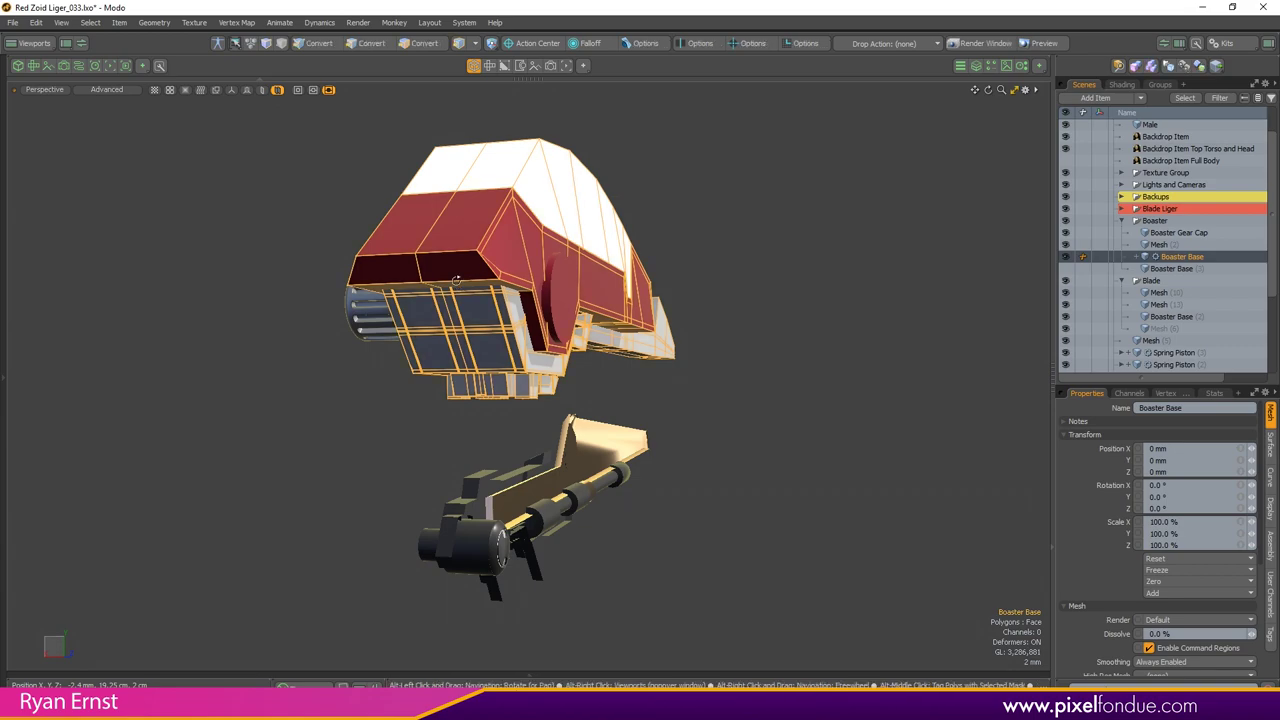
key(alt+q)
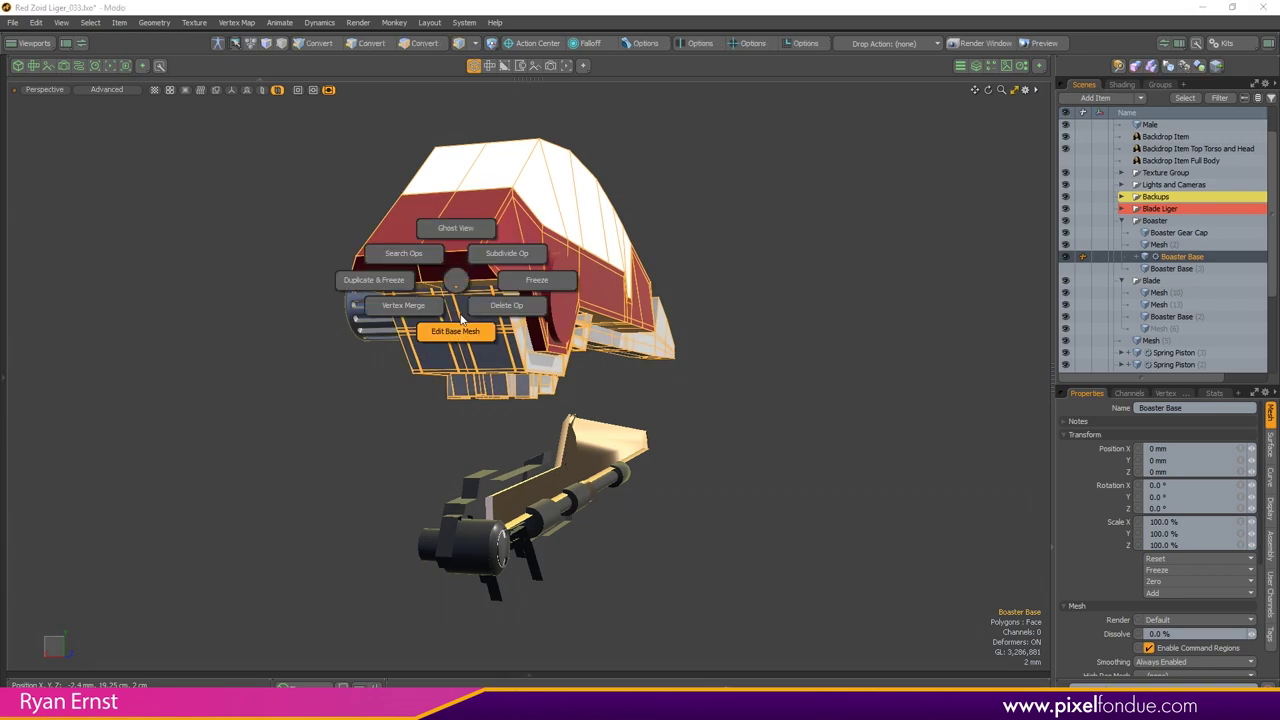
click(462, 320)
key(alt+q)
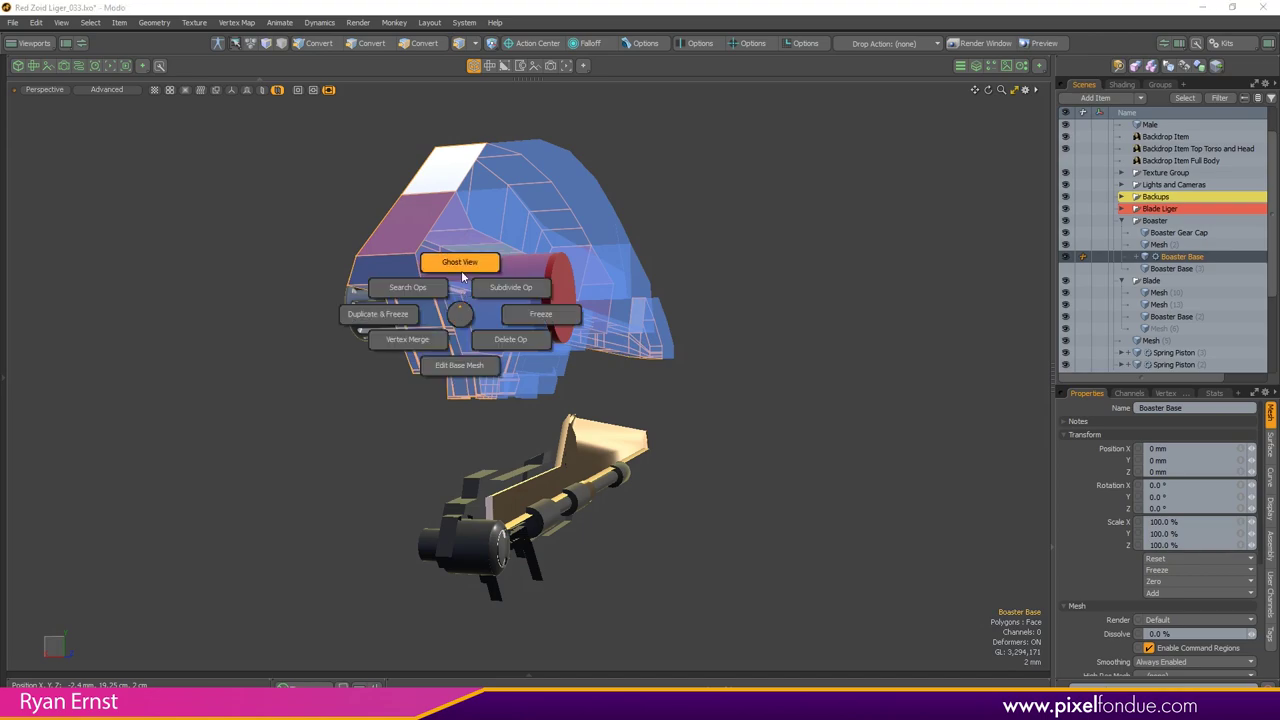
click(461, 268)
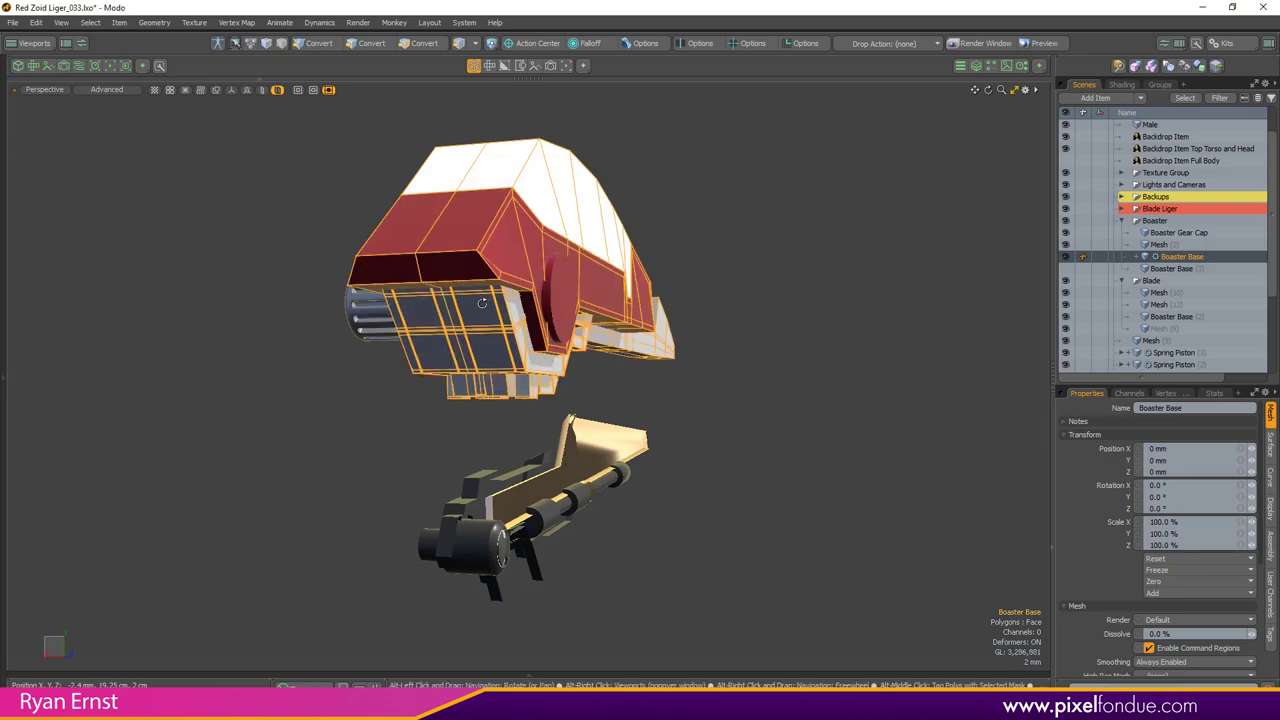
alt+drag(481, 301, 655, 320)
key(alt+q)
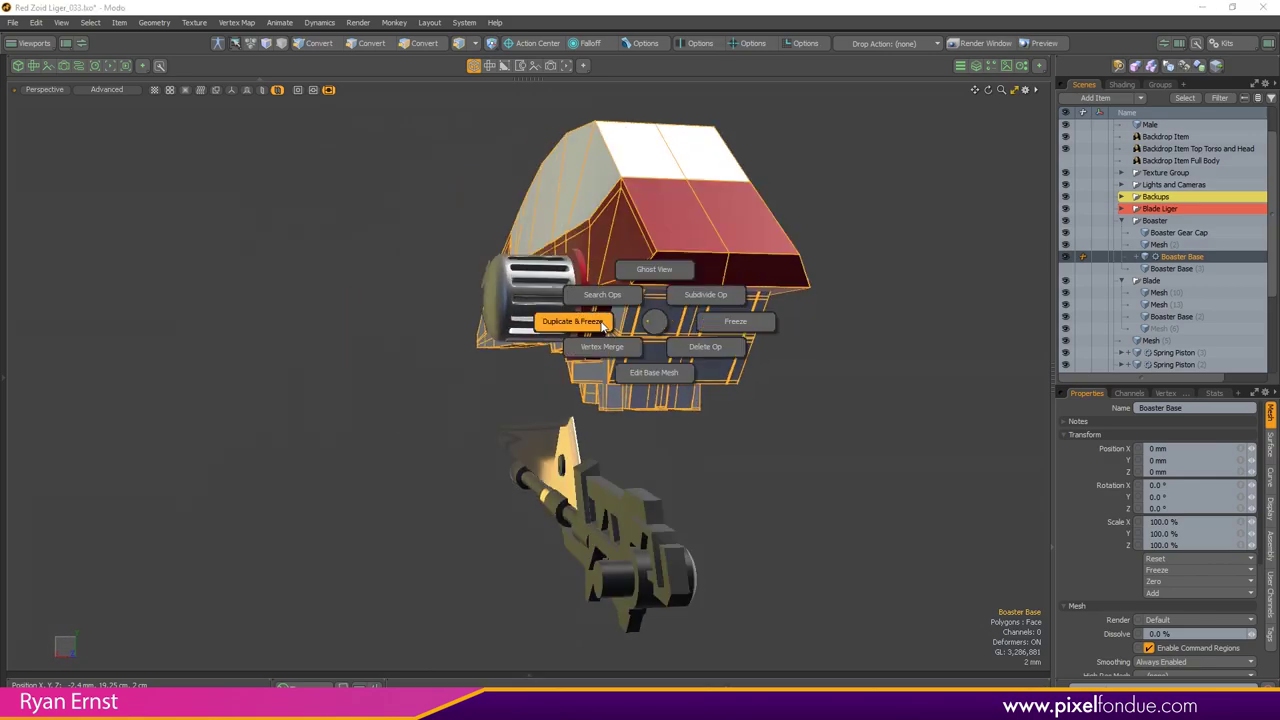
key(Escape)
alt+drag(836, 310, 702, 319)
key(alt+q)
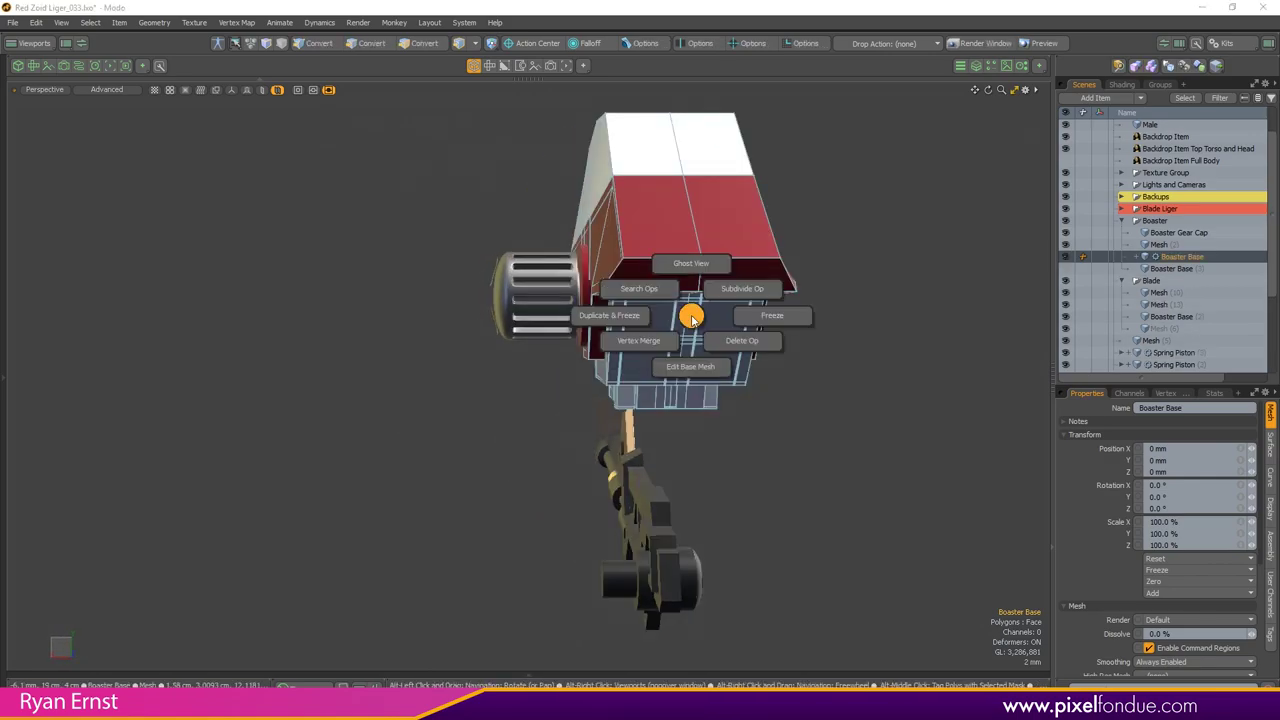
click(746, 320)
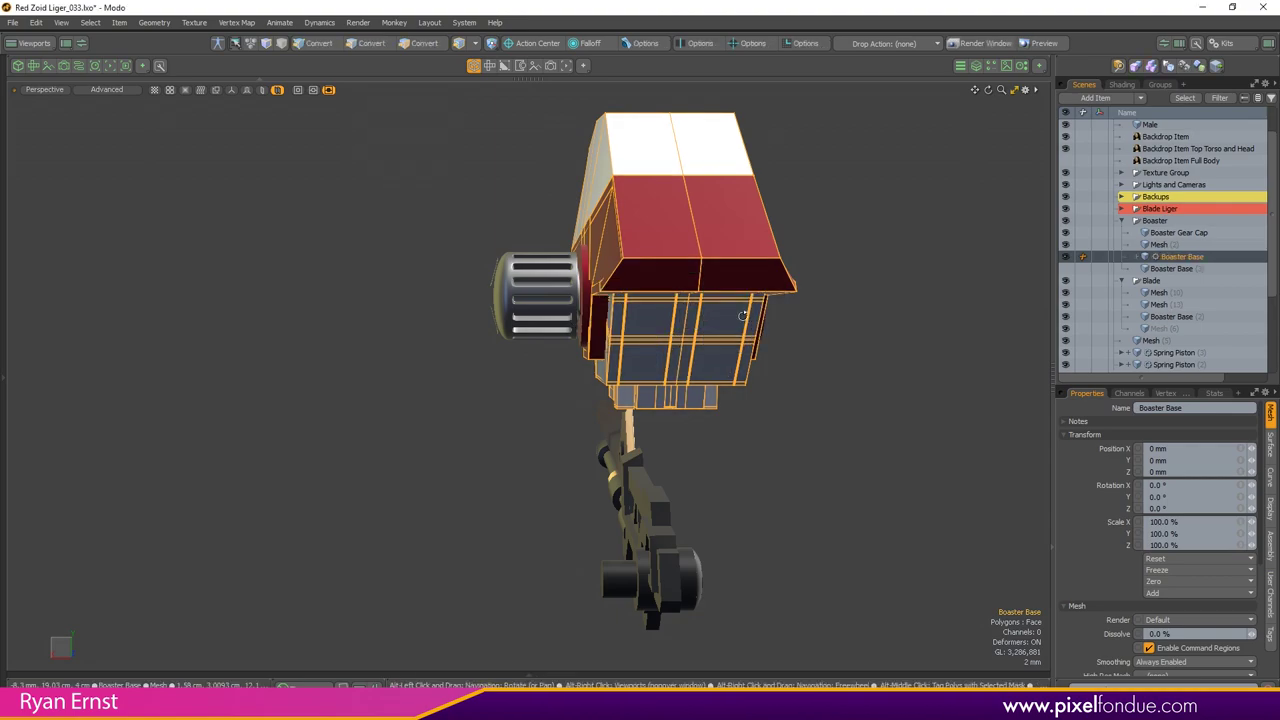
Step: Look through the available operations in the Add Mesh Operation browser and close it
key(alt+q)
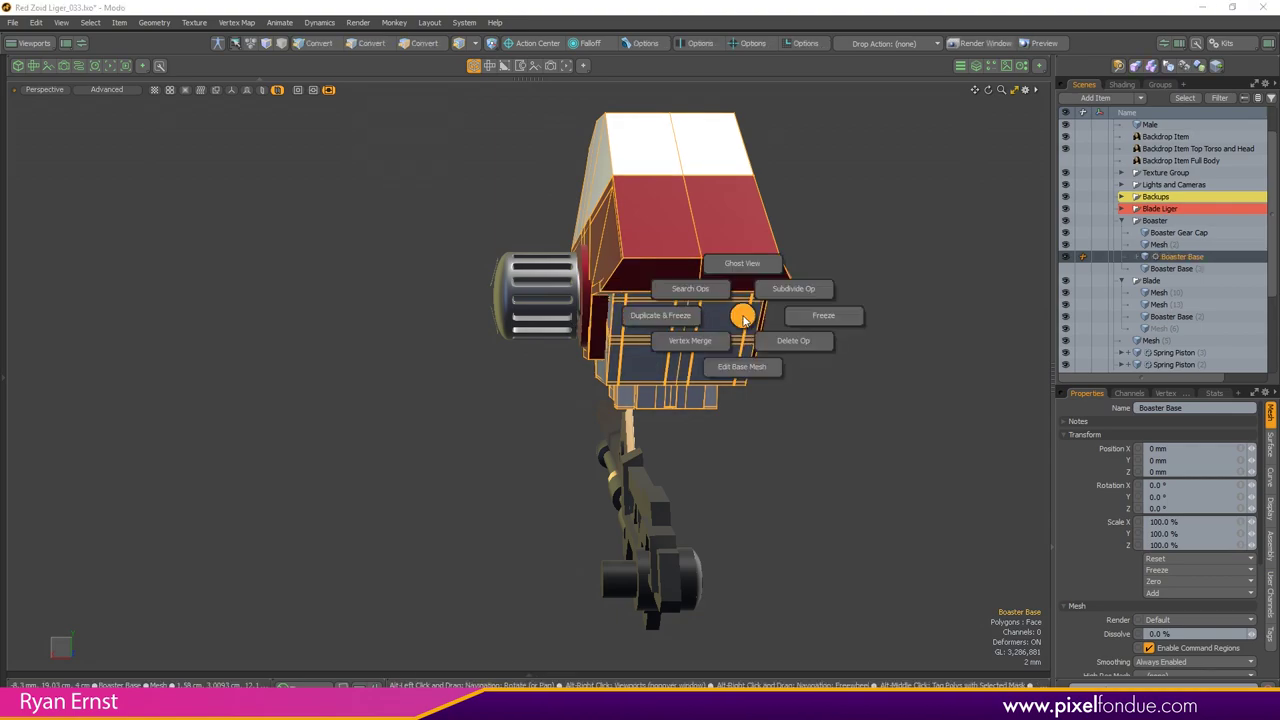
click(689, 290)
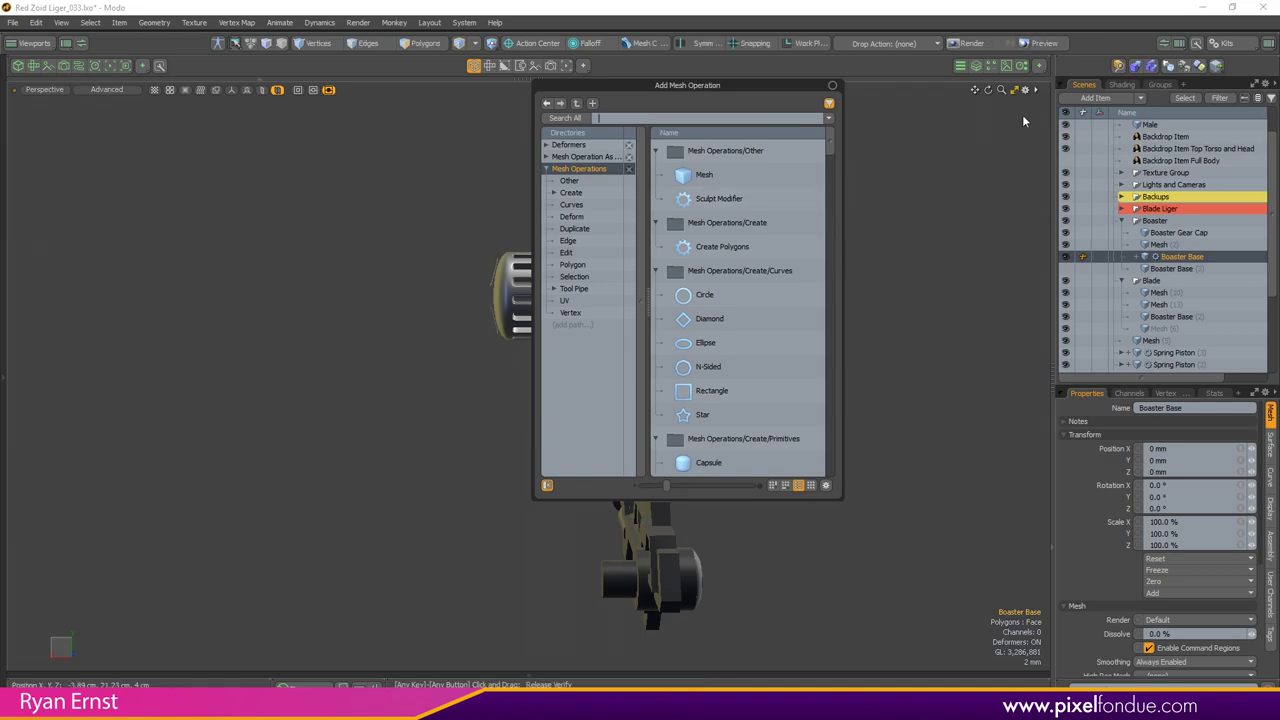
click(943, 208)
alt+shift+drag(836, 308, 758, 324)
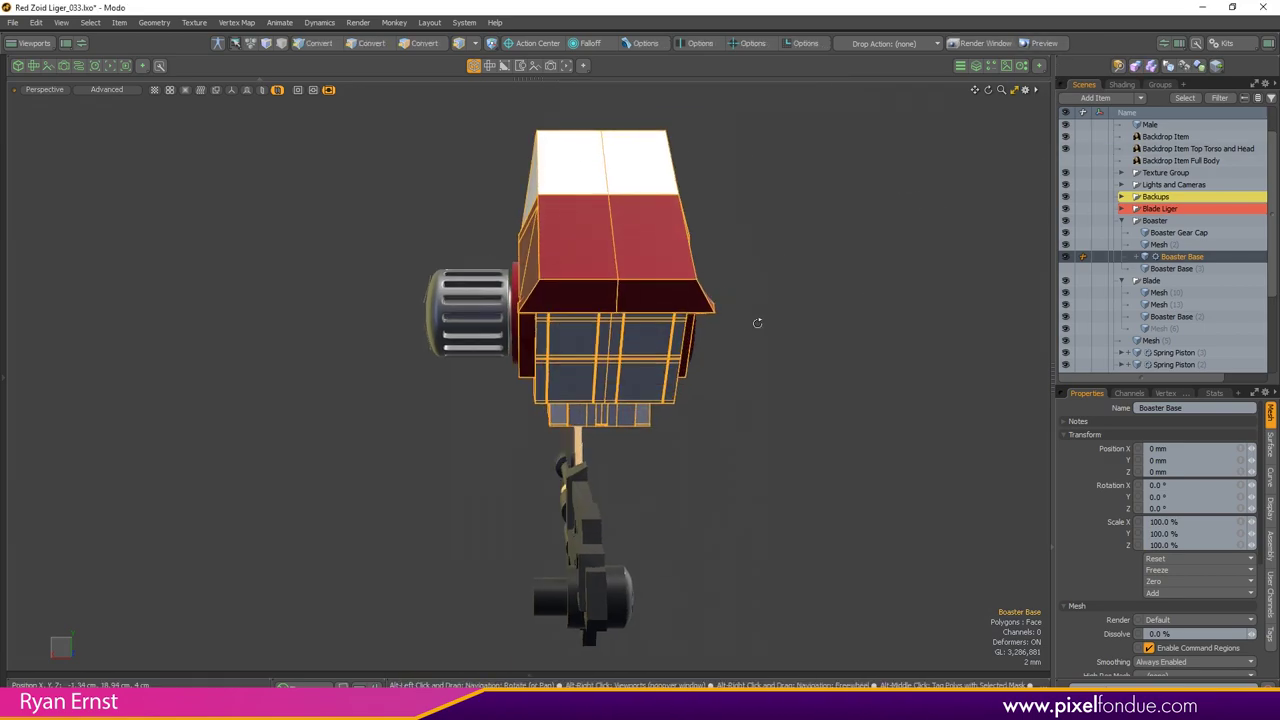
key(alt+q)
key(alt+w)
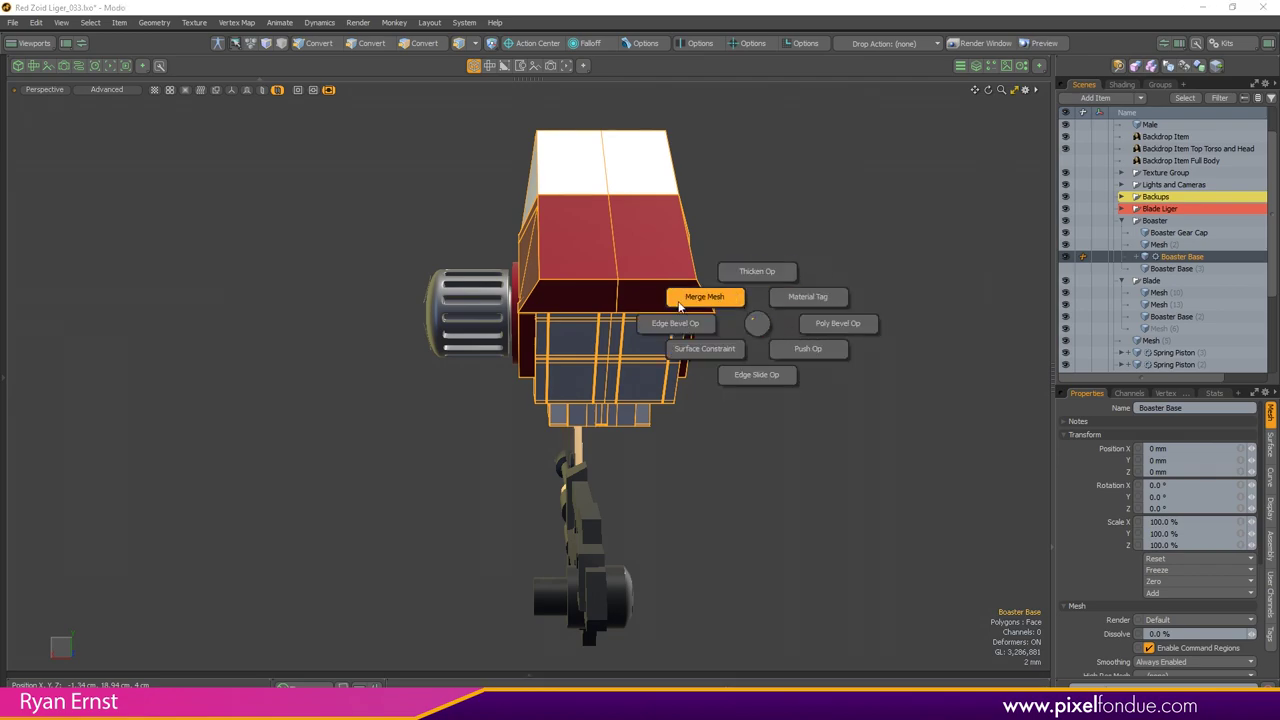
Step: Add a clone mesh operation from the duplicate operations to the Boaster Base mesh
click(765, 327)
key(ctrl+2)
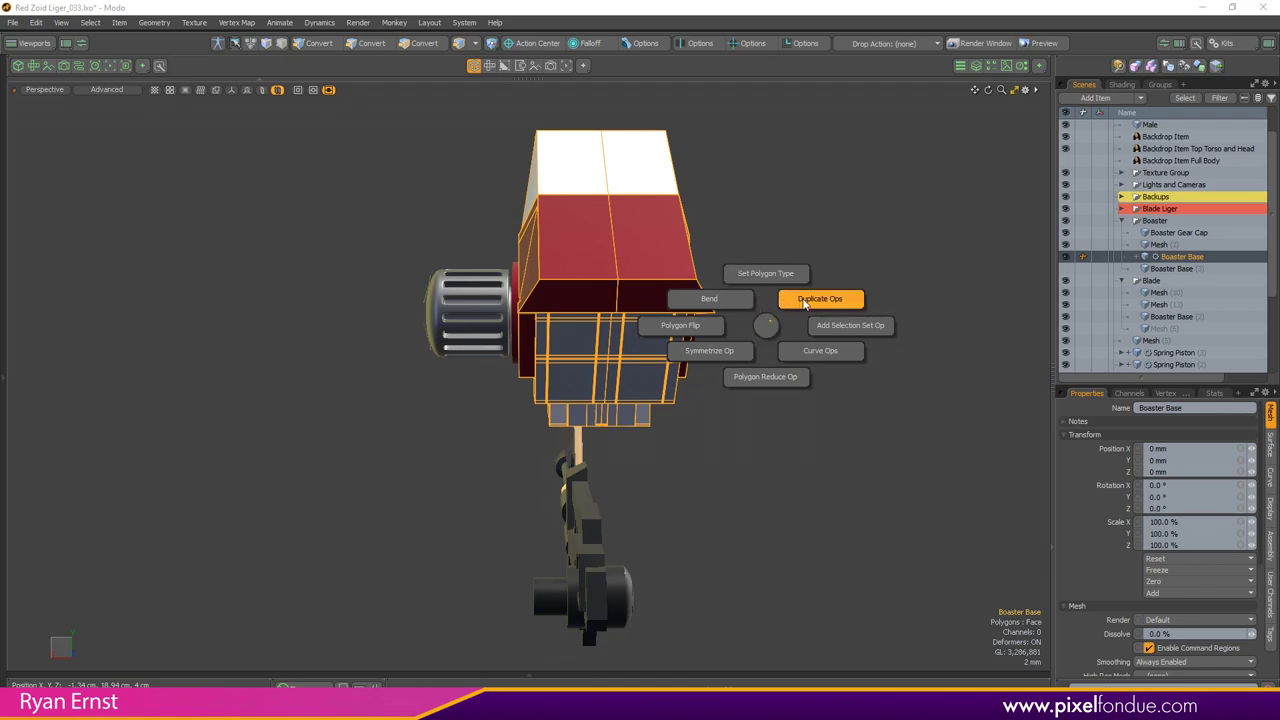
click(803, 300)
Step: Add a Mirror mesh operation to the Boaster Base (2) gun body under the Blade group and deselect it
click(583, 569)
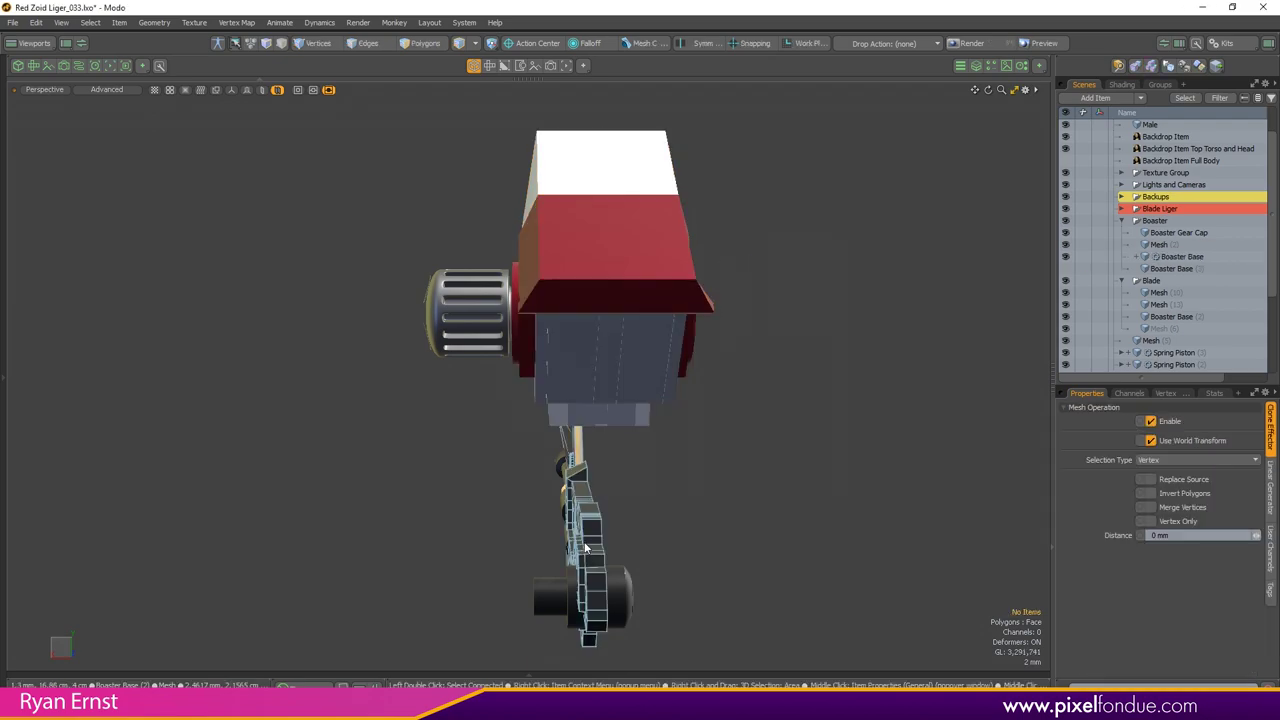
key(alt+q)
click(633, 511)
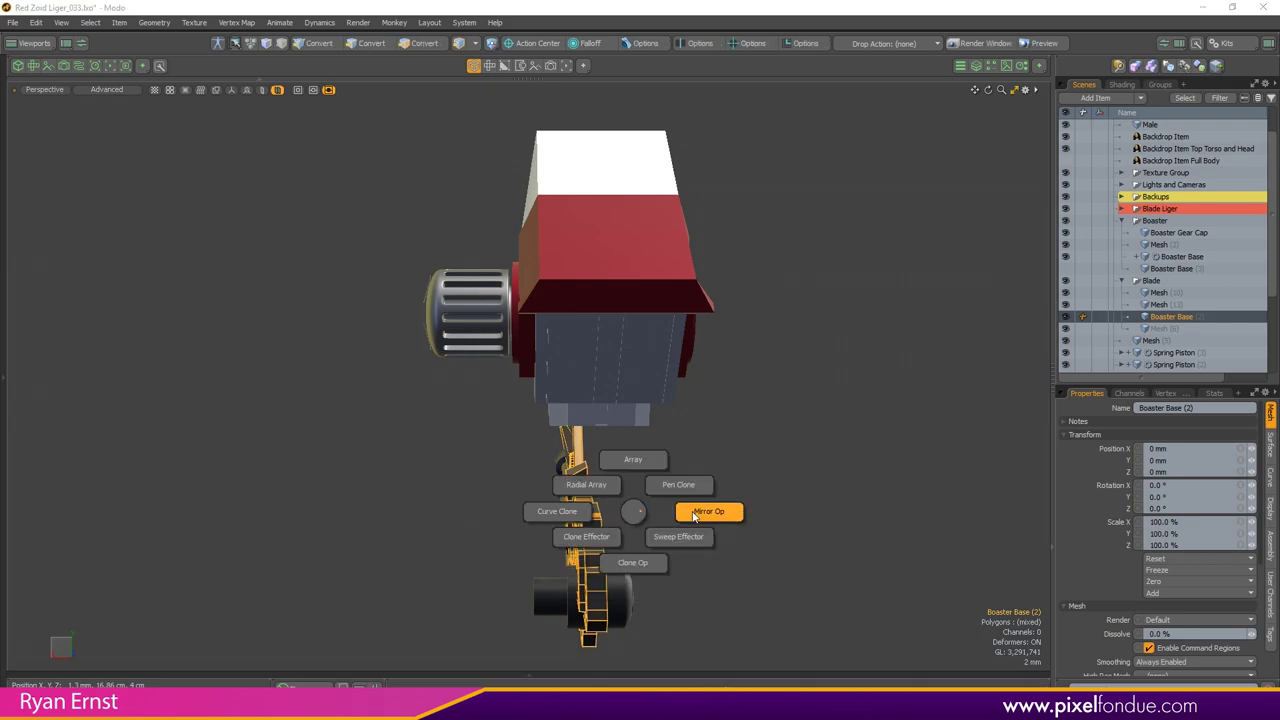
click(679, 512)
alt+drag(737, 491, 470, 394)
click(583, 510)
click(470, 394)
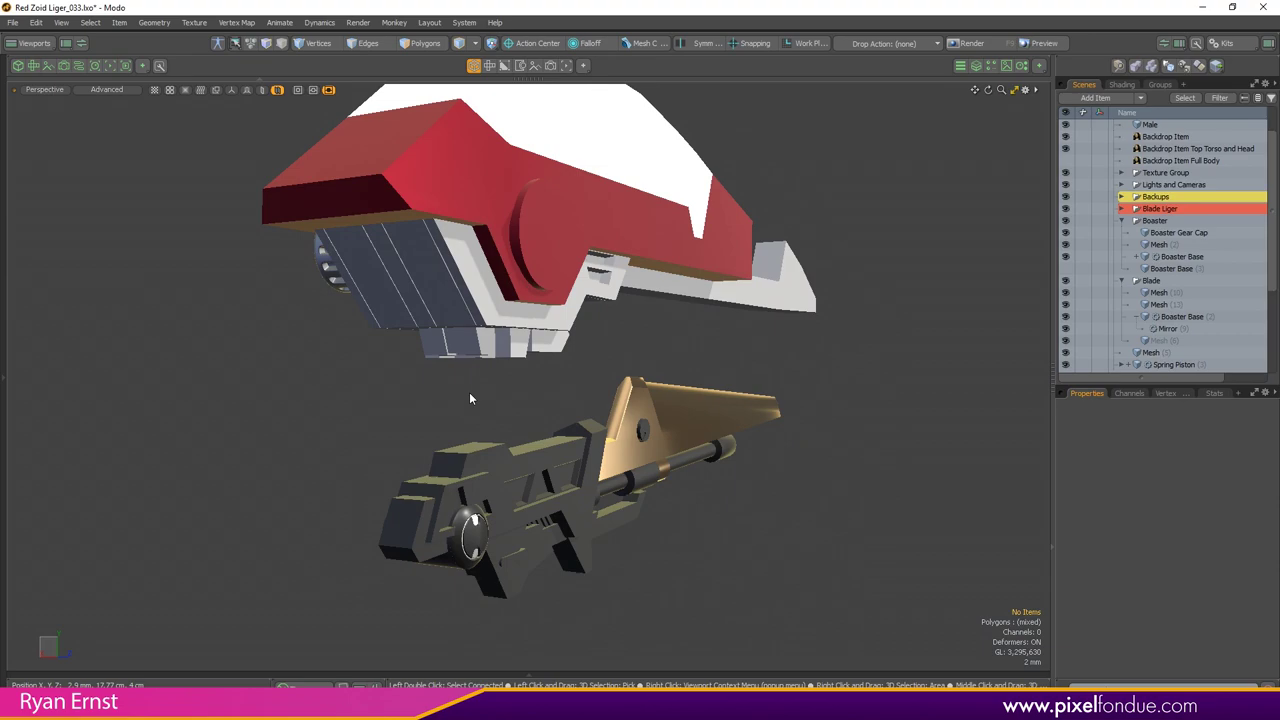
key(alt+q)
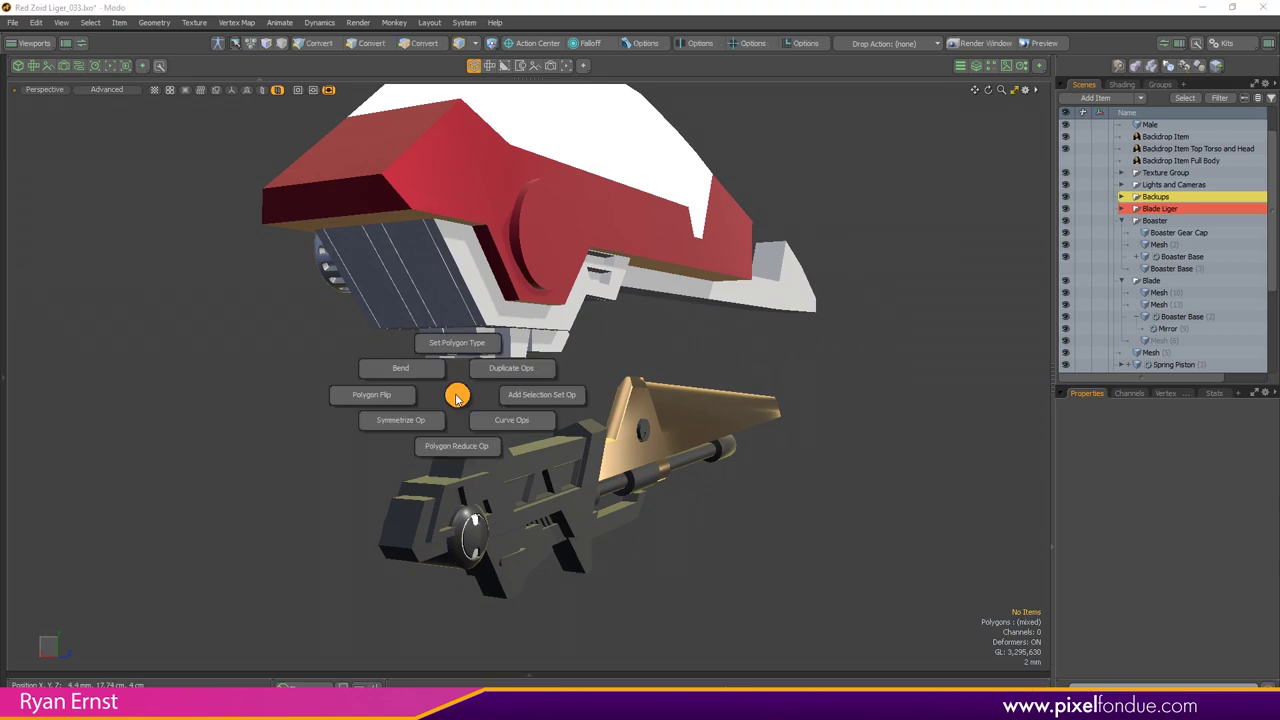
key(shift+q)
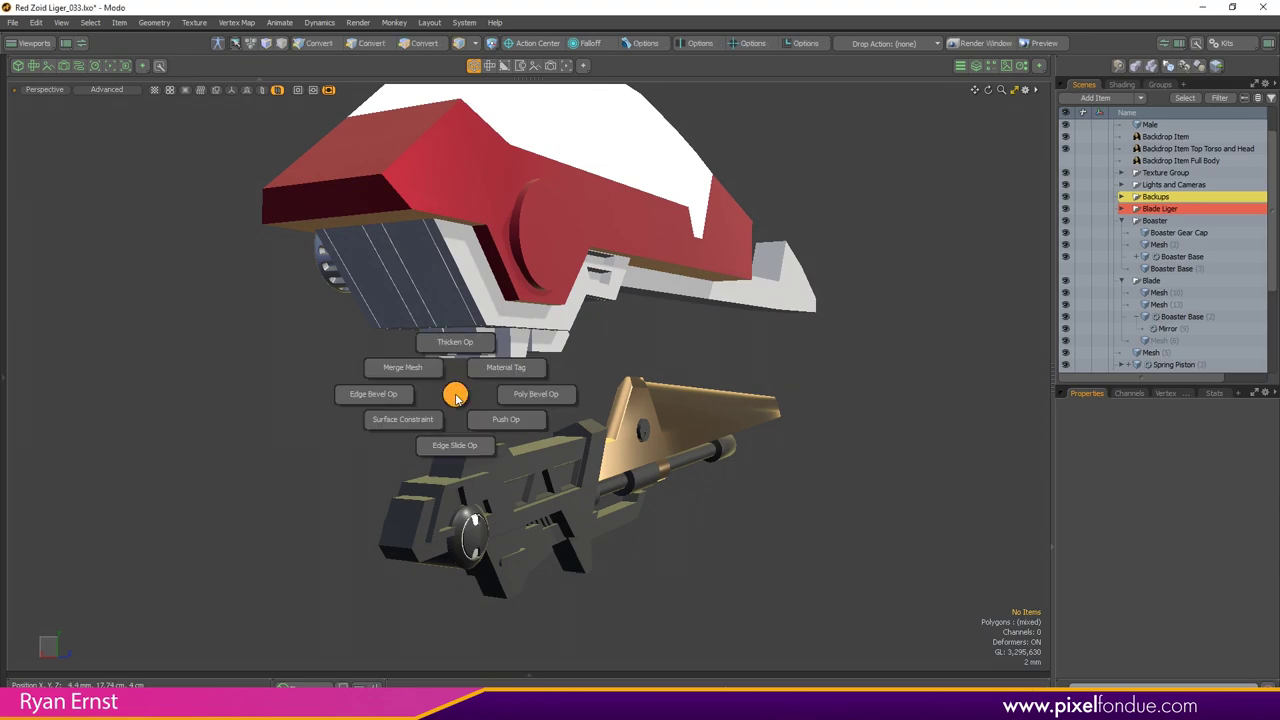
key(shift+q)
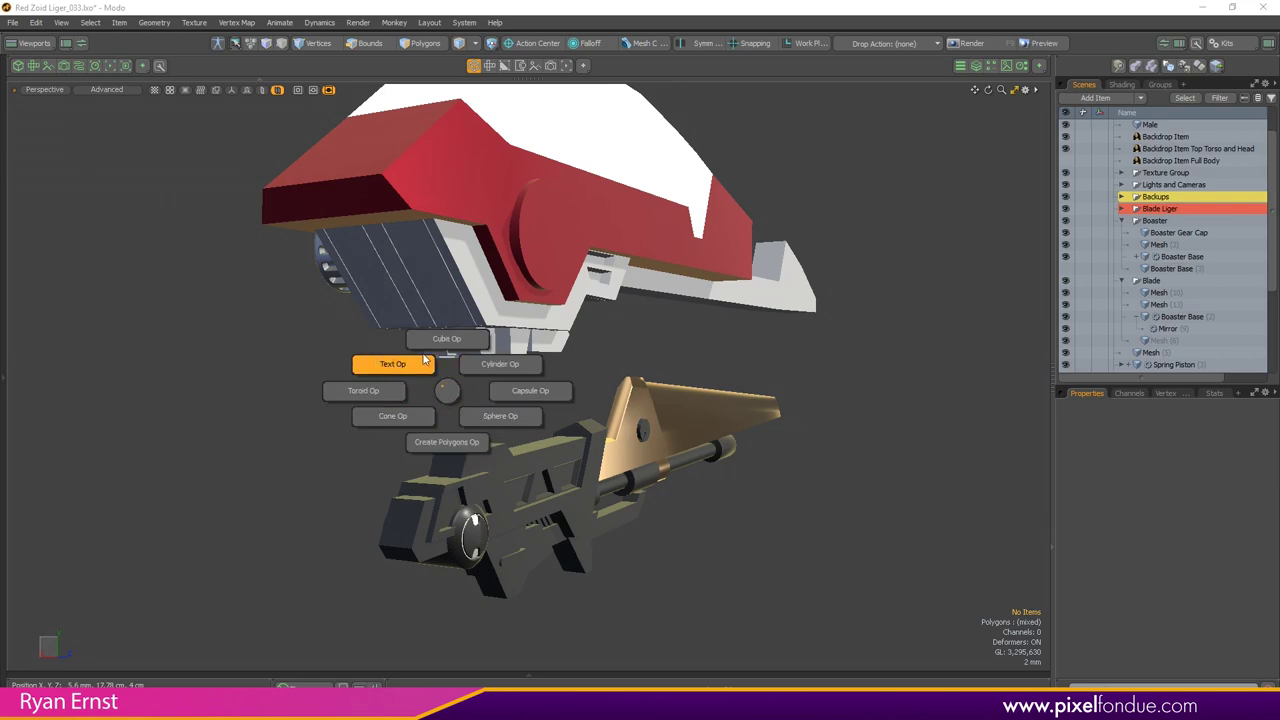
click(451, 397)
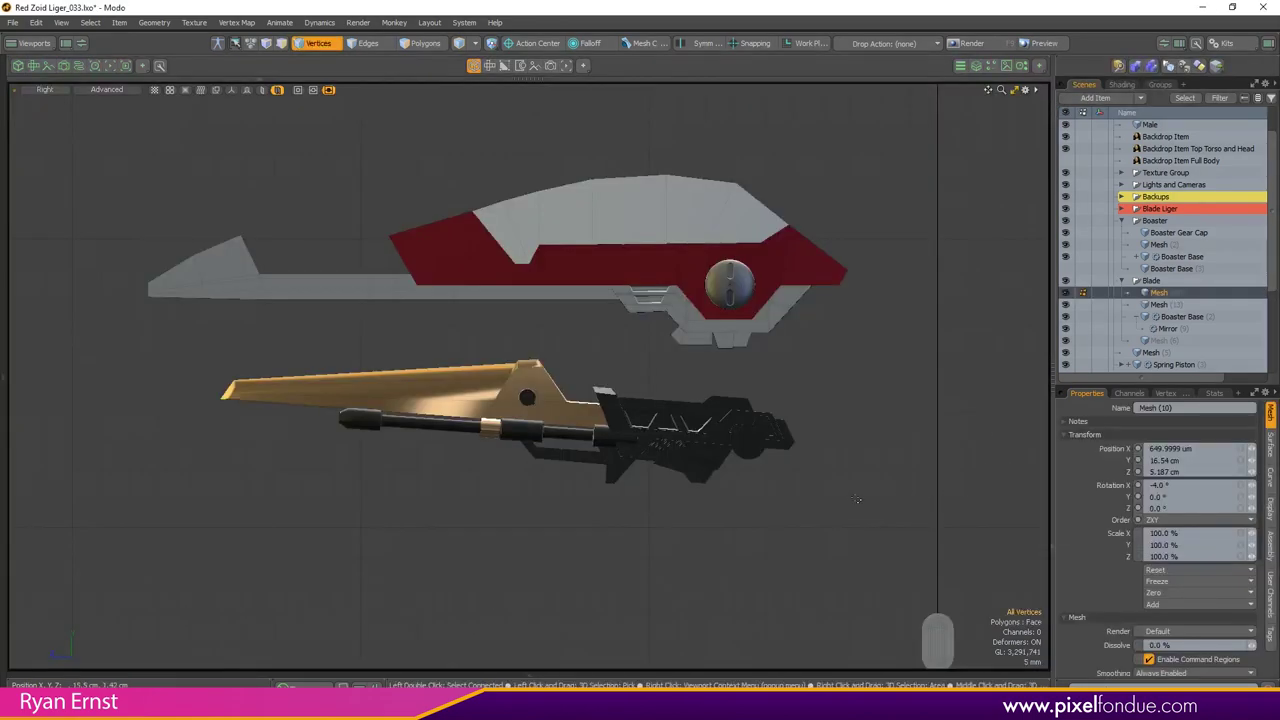
Step: Switch to the UV layout for Mesh (10) and enter polygon selection for the gun barrel
key(ctrl+space)
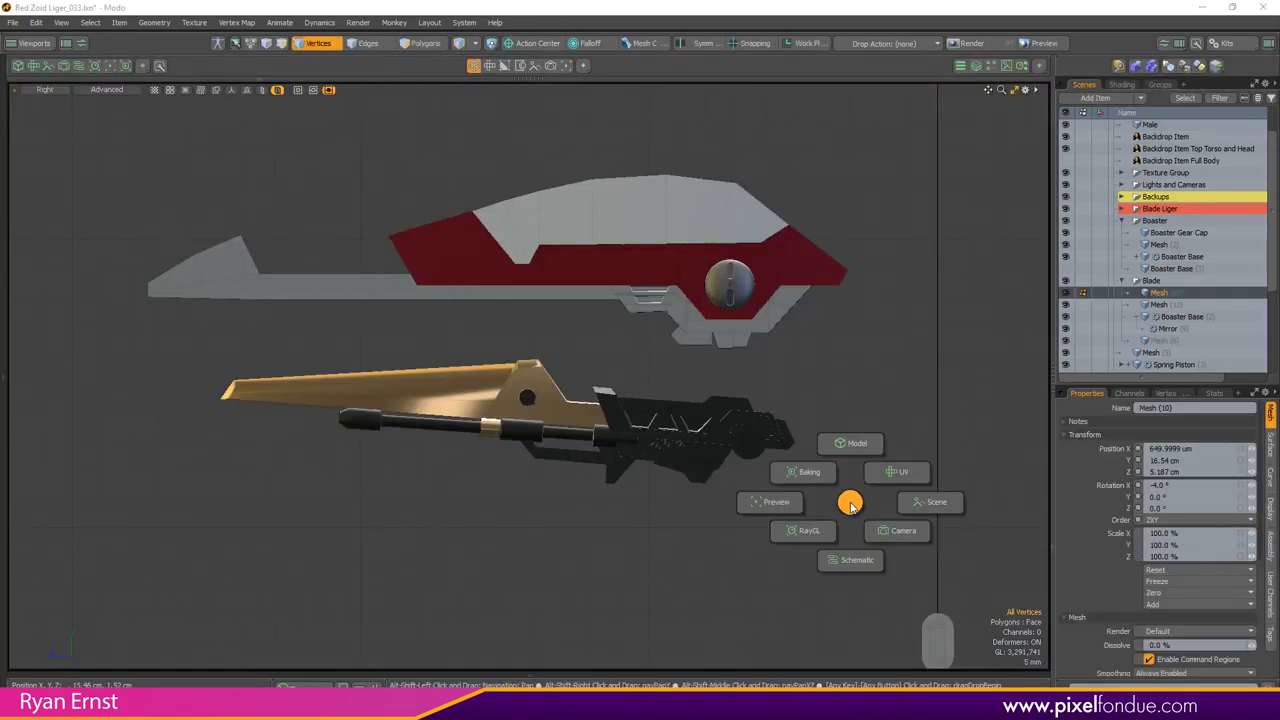
click(880, 487)
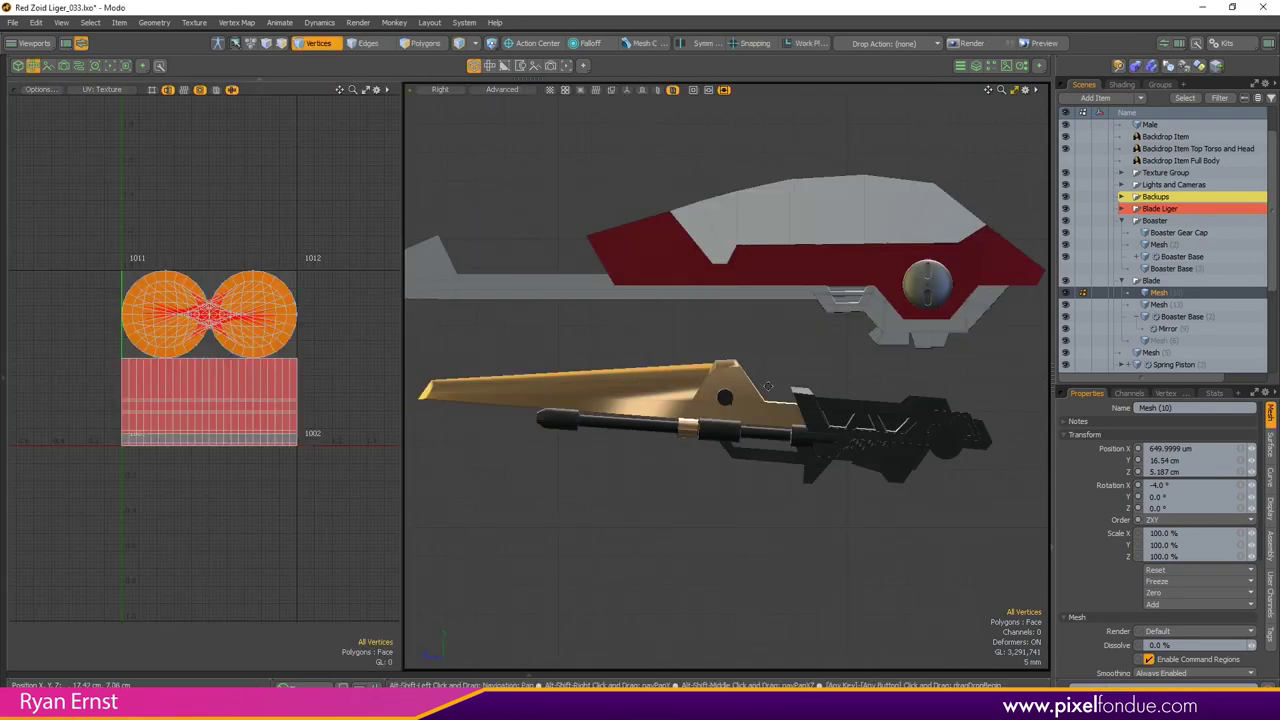
alt+shift+drag(766, 385, 781, 415)
key(3)
scroll(734, 459, up, 2)
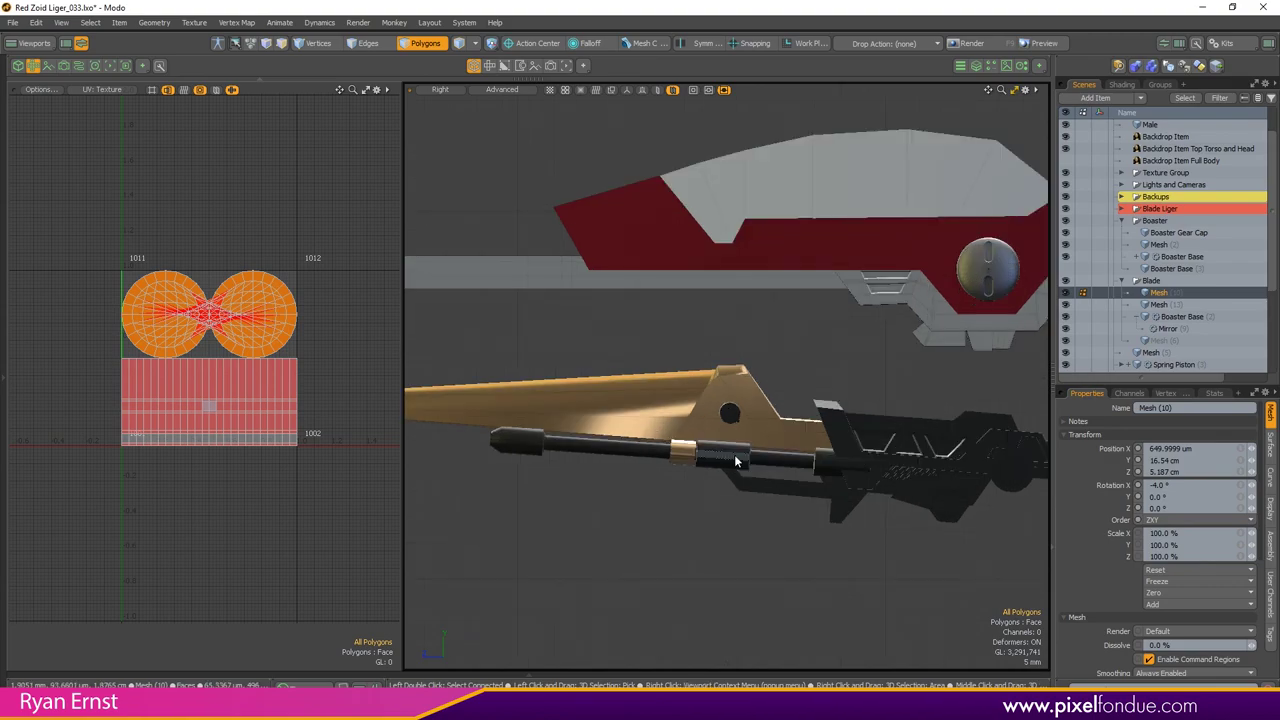
Step: Select the polygon ring of the dark sleeve on the gun barrel and hide the mesh's unselected polygons
key(5)
key(3)
click(735, 461)
shift+click(735, 457)
key(l)
key(n)
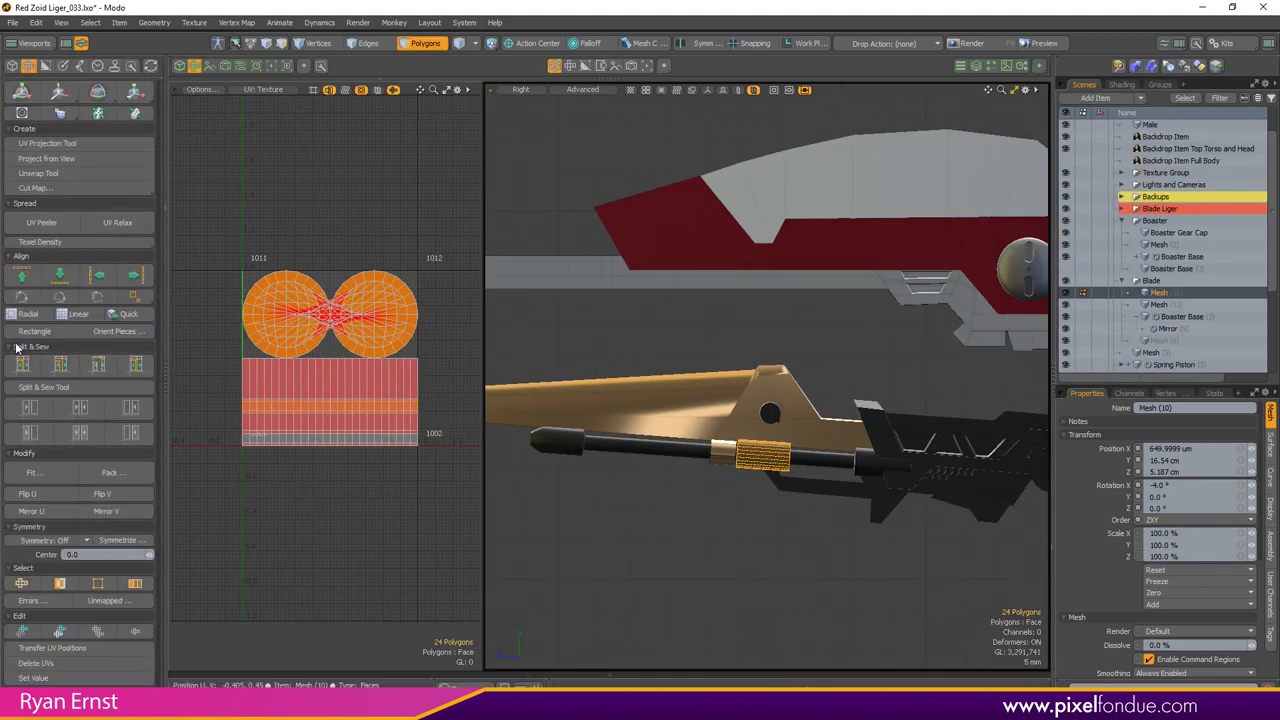
key(n)
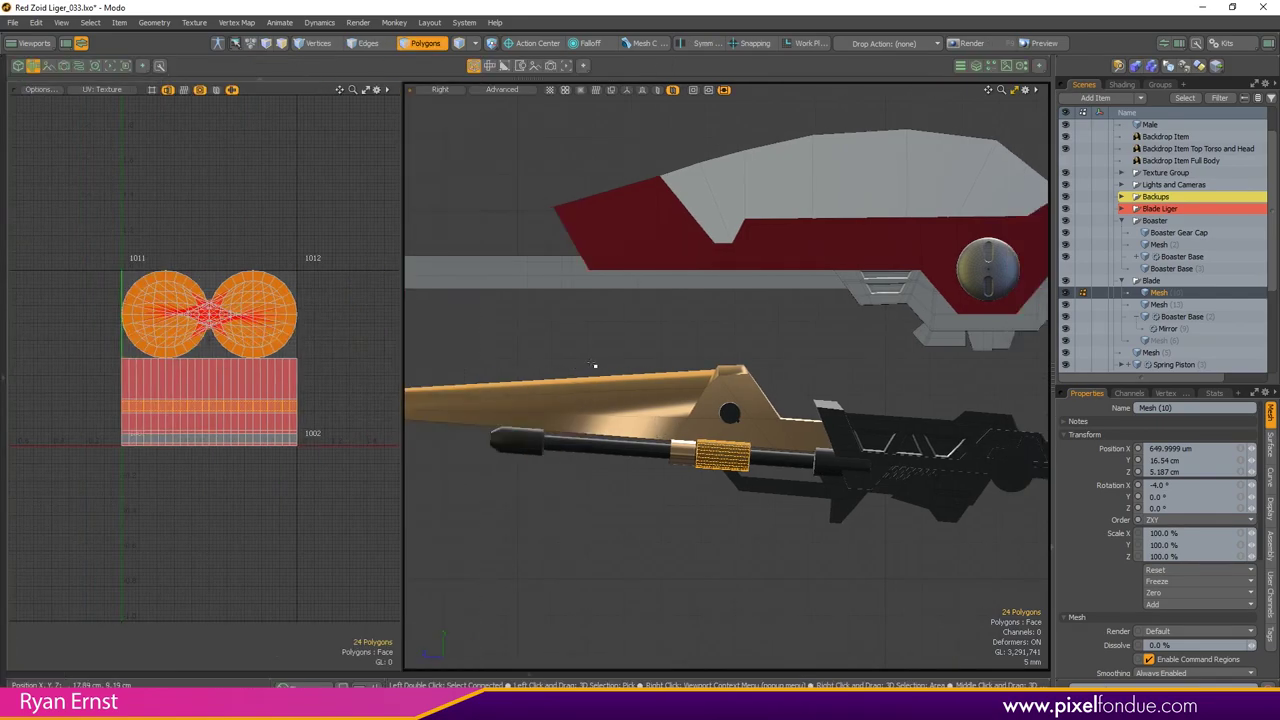
key(shift+h)
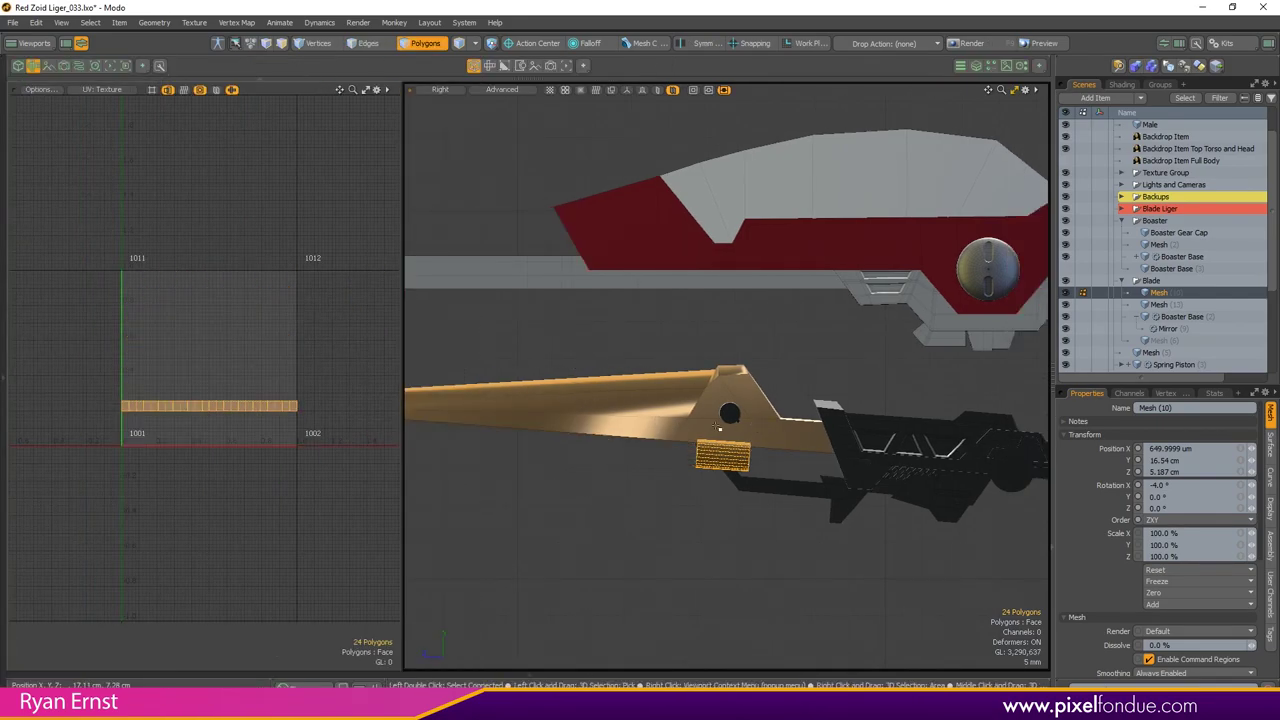
Step: Pick one lengthwise edge of the barrel sleeve as the seam and unwrap its UVs along it
key(2)
click(711, 454)
key(alt+u)
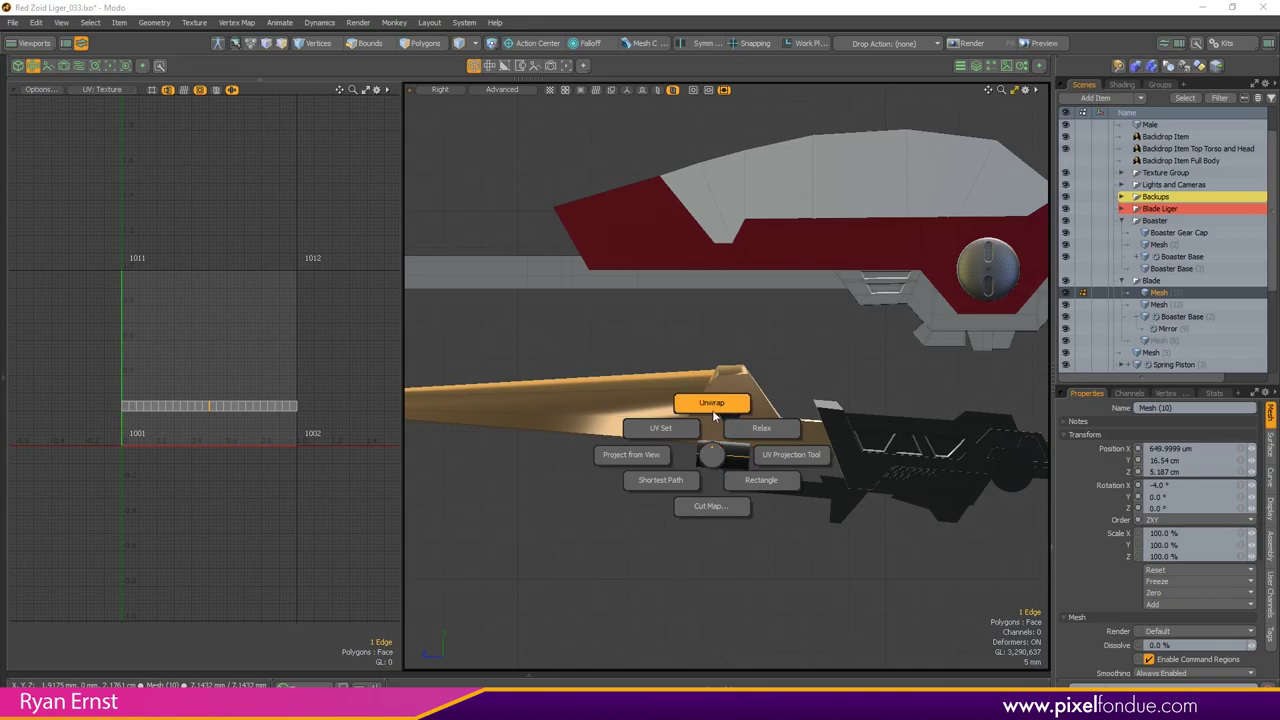
click(712, 403)
click(705, 412)
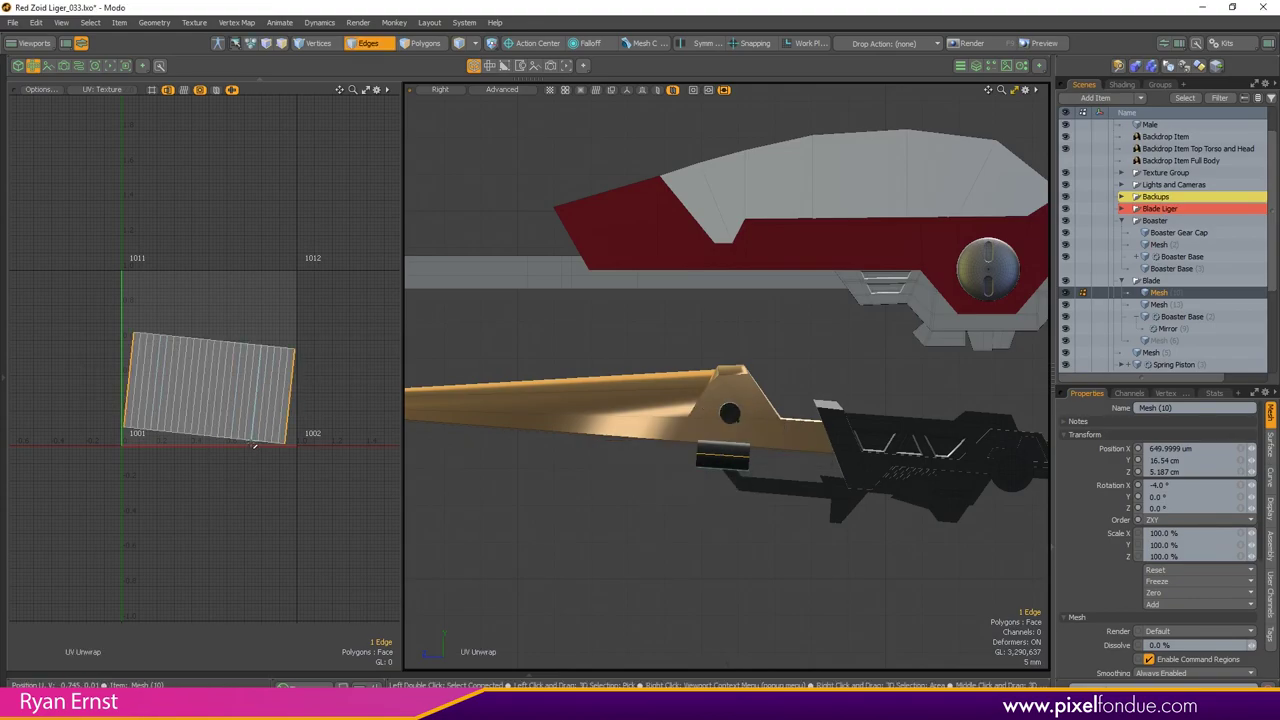
Step: Try to straighten the sleeve's unwrapped UV shell with Rectangle while only the seam edge is selected
key(shift+u)
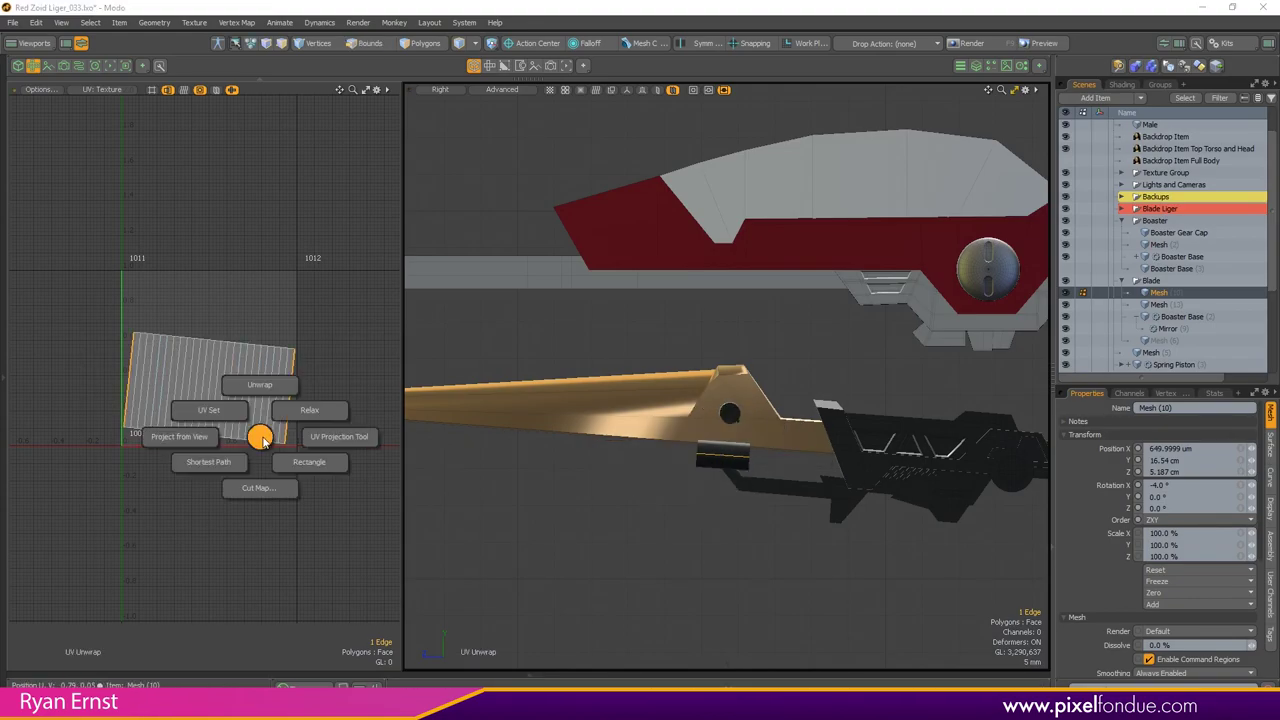
click(311, 467)
click(691, 338)
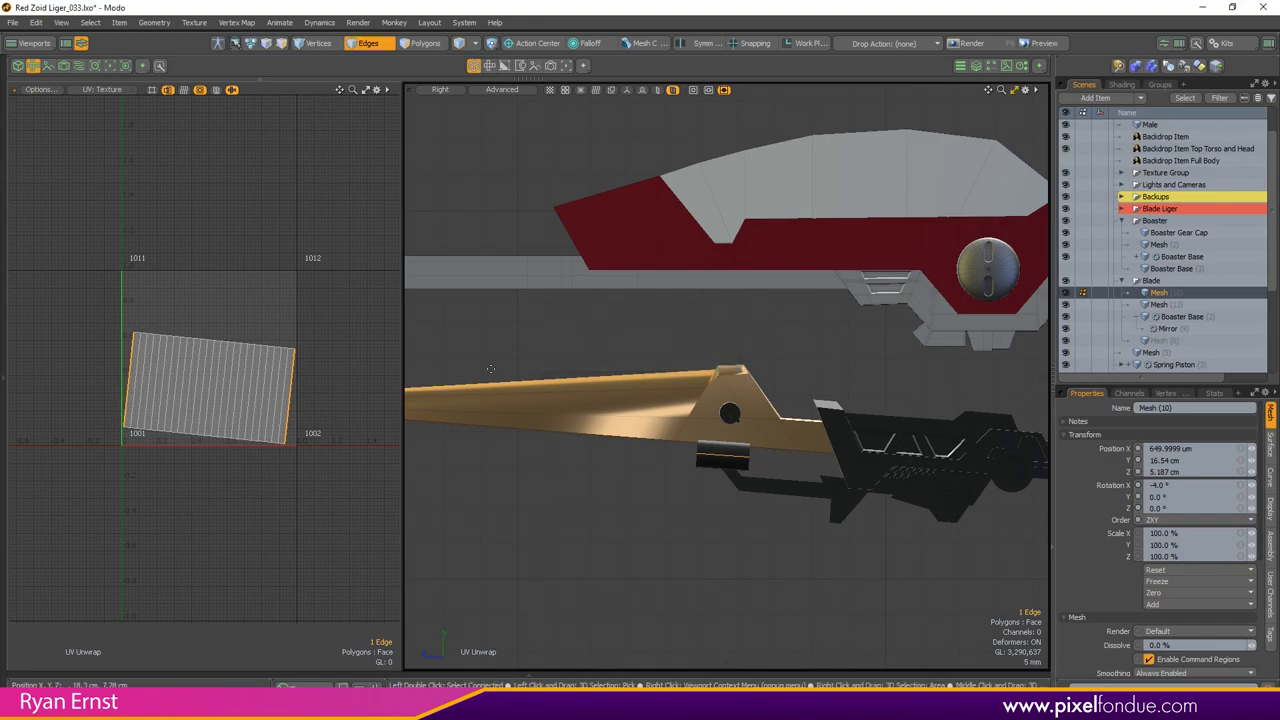
Step: Straighten the sleeve's tilted UV shell with Rectangle using the sleeve's polygon selection
key(3)
key(shift+u)
click(306, 430)
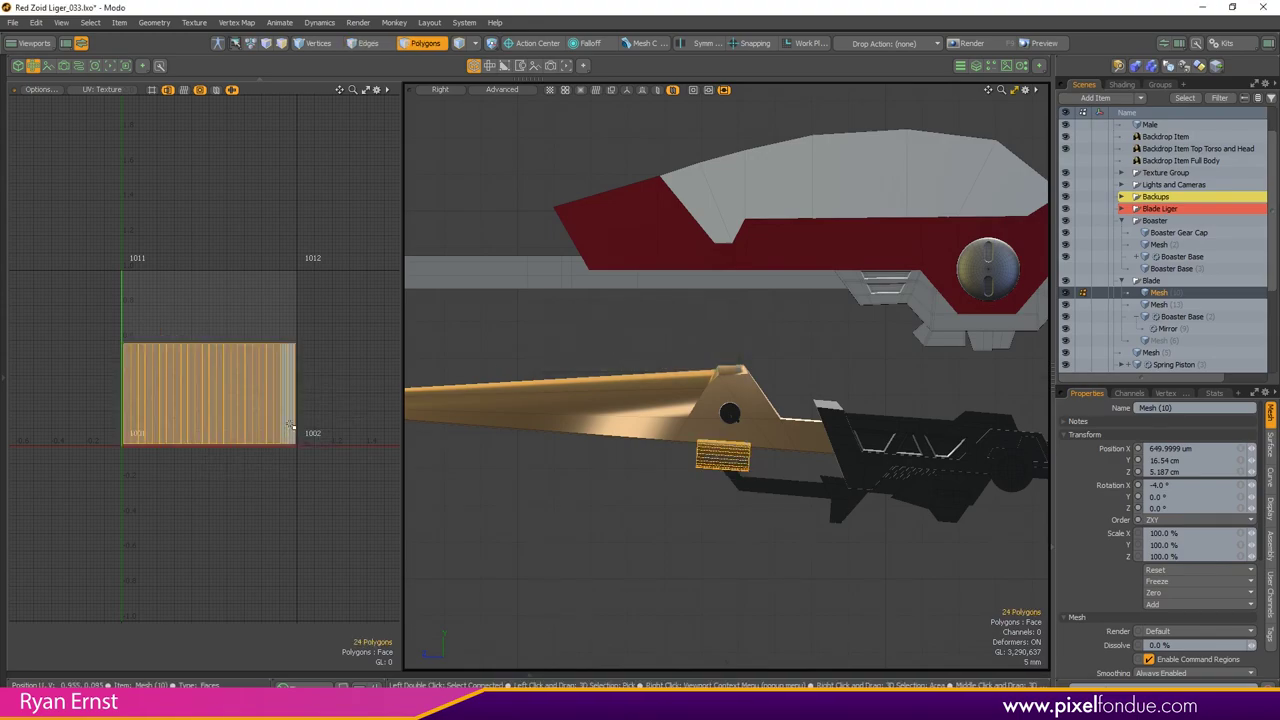
Step: Fit the sleeve's UV shell nonproportionally so it fills the whole UV tile
key(shift+u)
click(294, 421)
key(ctrl+u)
click(362, 418)
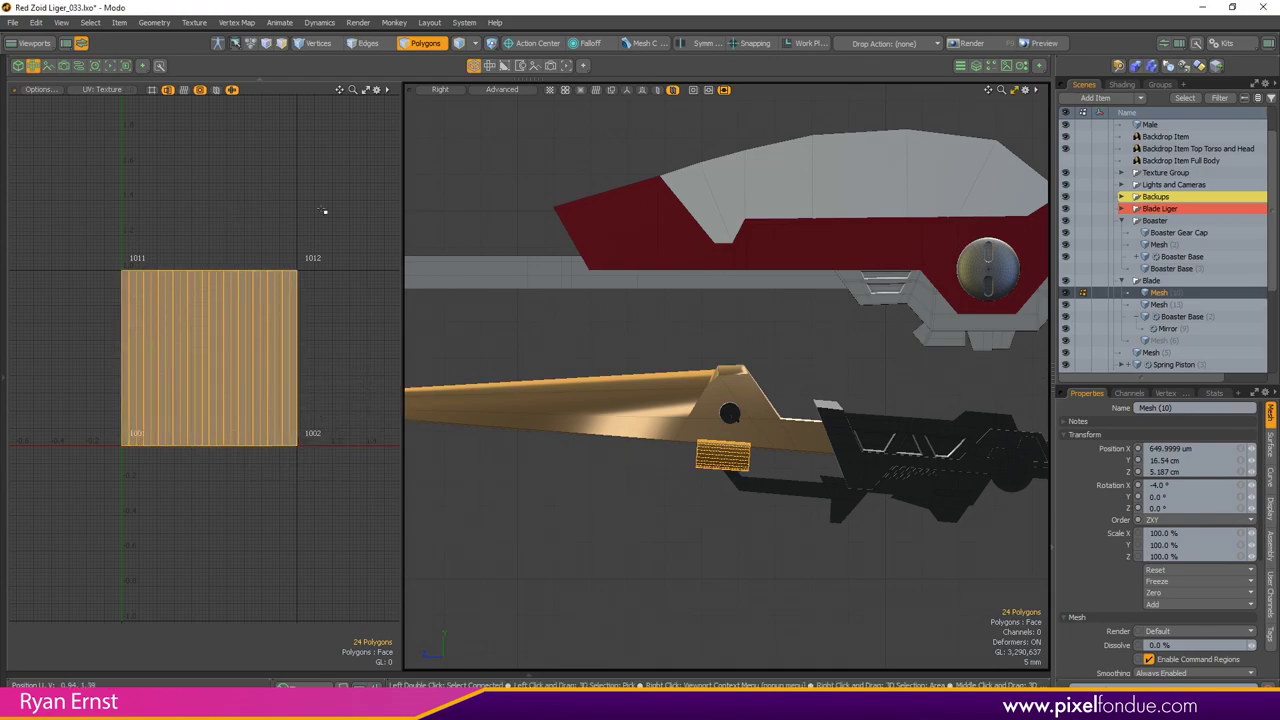
alt+shift+drag(369, 414, 312, 422)
key(ctrl+u)
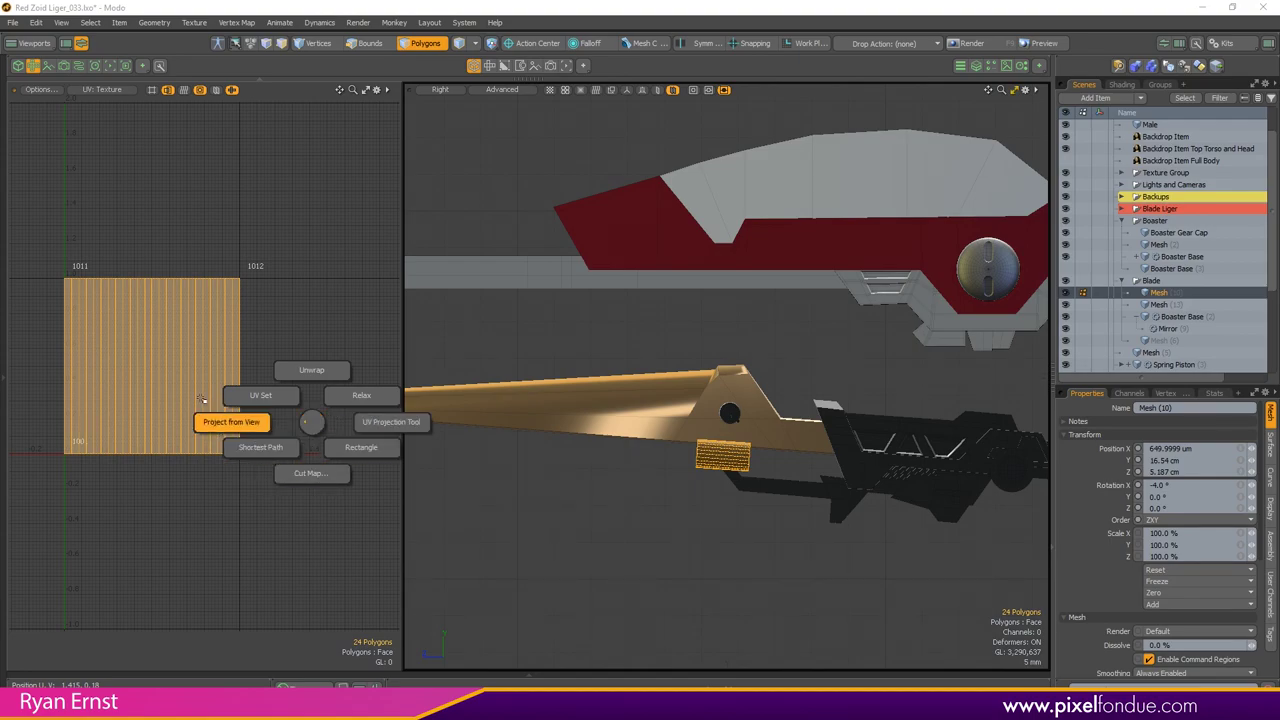
click(311, 427)
key(ctrl+2)
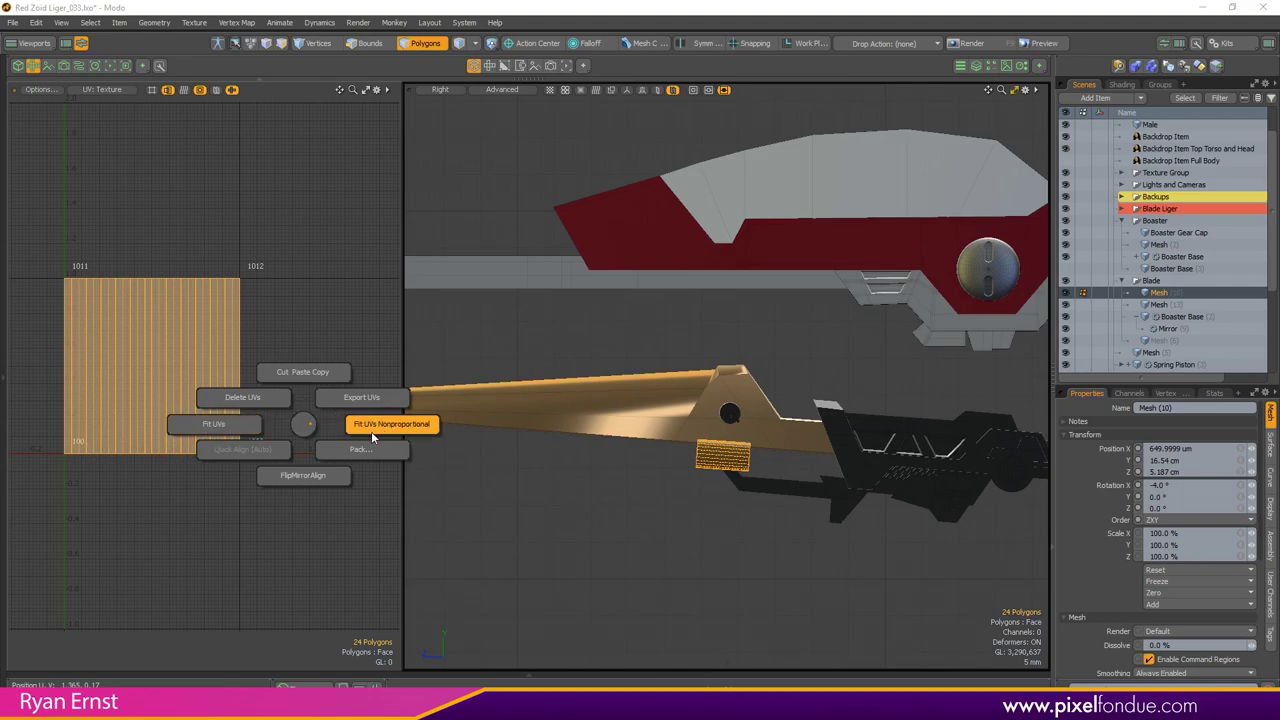
Step: Select the sleeve's whole UV shell and rotate it slightly clockwise so it sits tilted
click(284, 428)
click(165, 363)
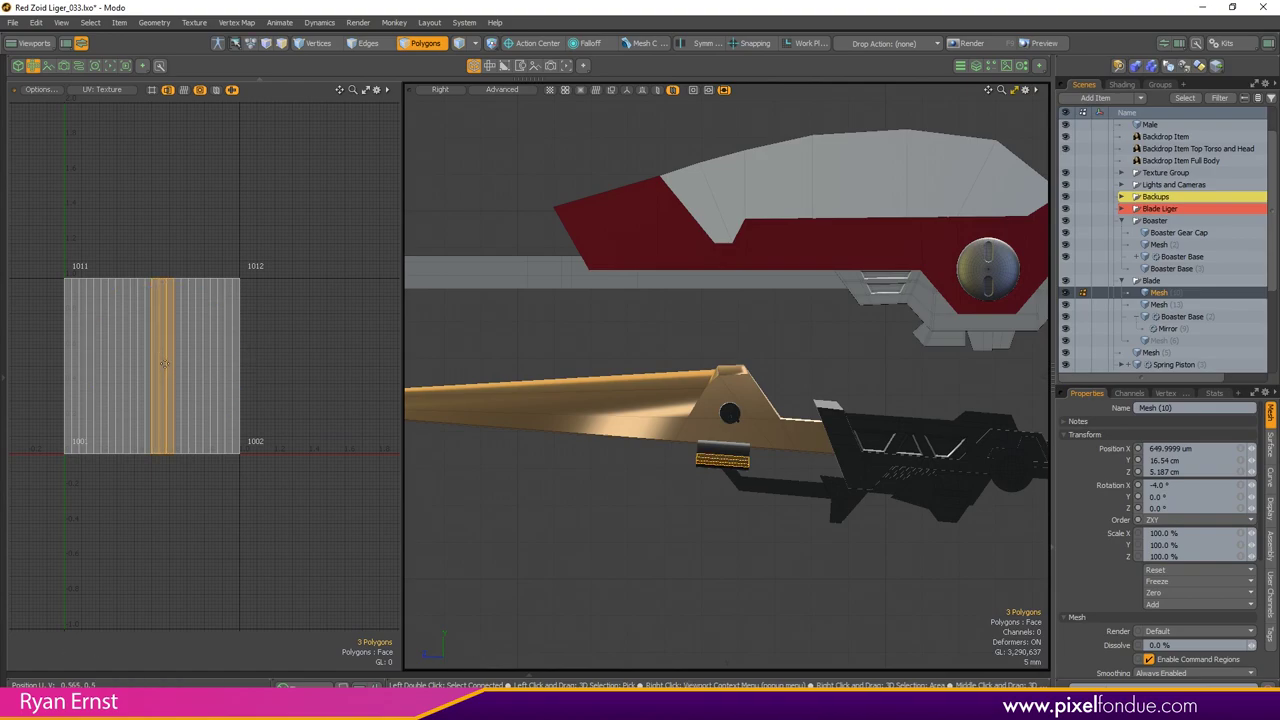
double_click(165, 363)
key(e)
drag(181, 294, 198, 301)
Step: Select two lengthwise edges in the tilted UV shell and straighten the shell with Quick Align (Auto)
key(2)
click(203, 320)
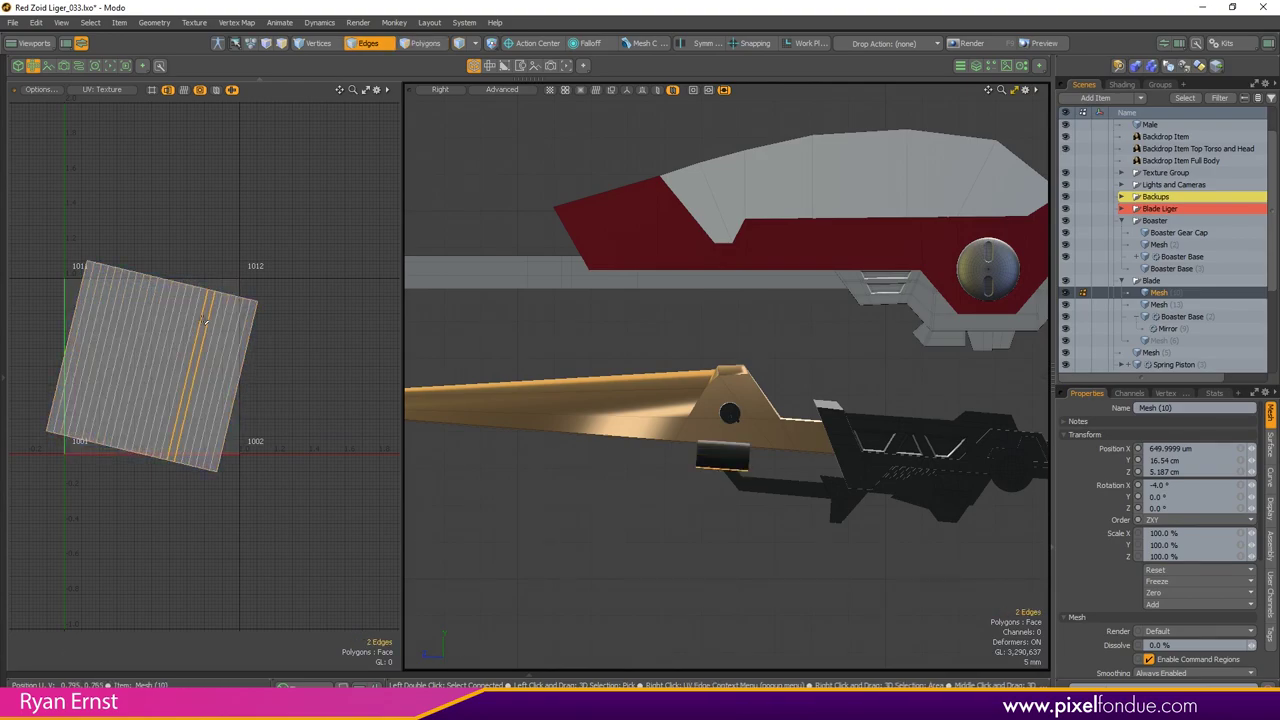
key(shift+q)
click(204, 323)
key(alt+q)
click(143, 345)
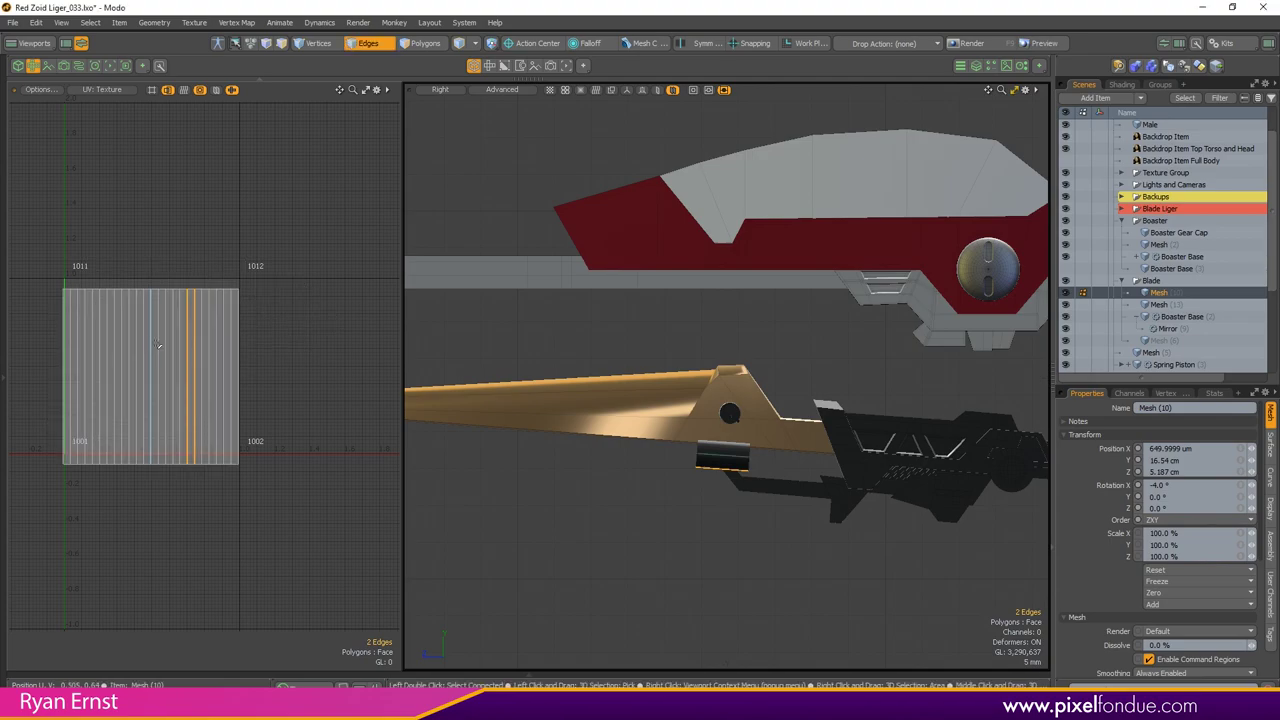
Step: Select all the sleeve's polygons and fit their UVs back to fill the whole UV tile
key(3)
double_click(208, 370)
key(shift+q)
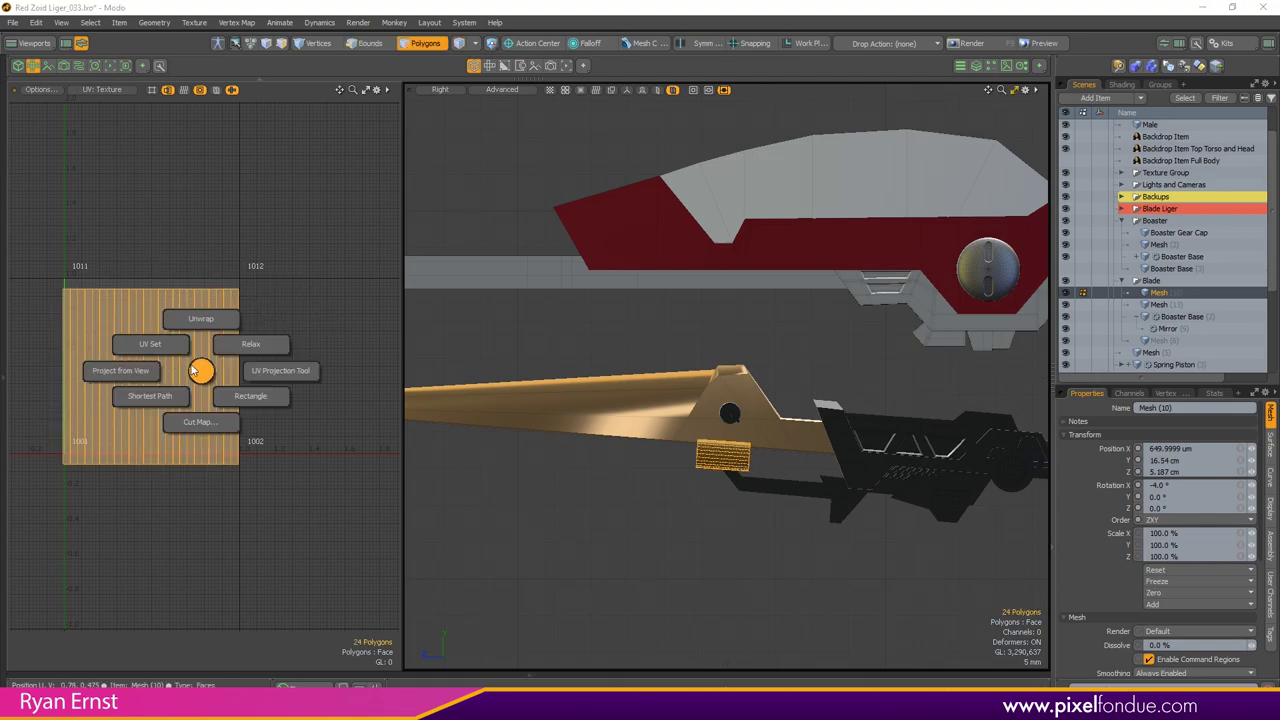
click(125, 368)
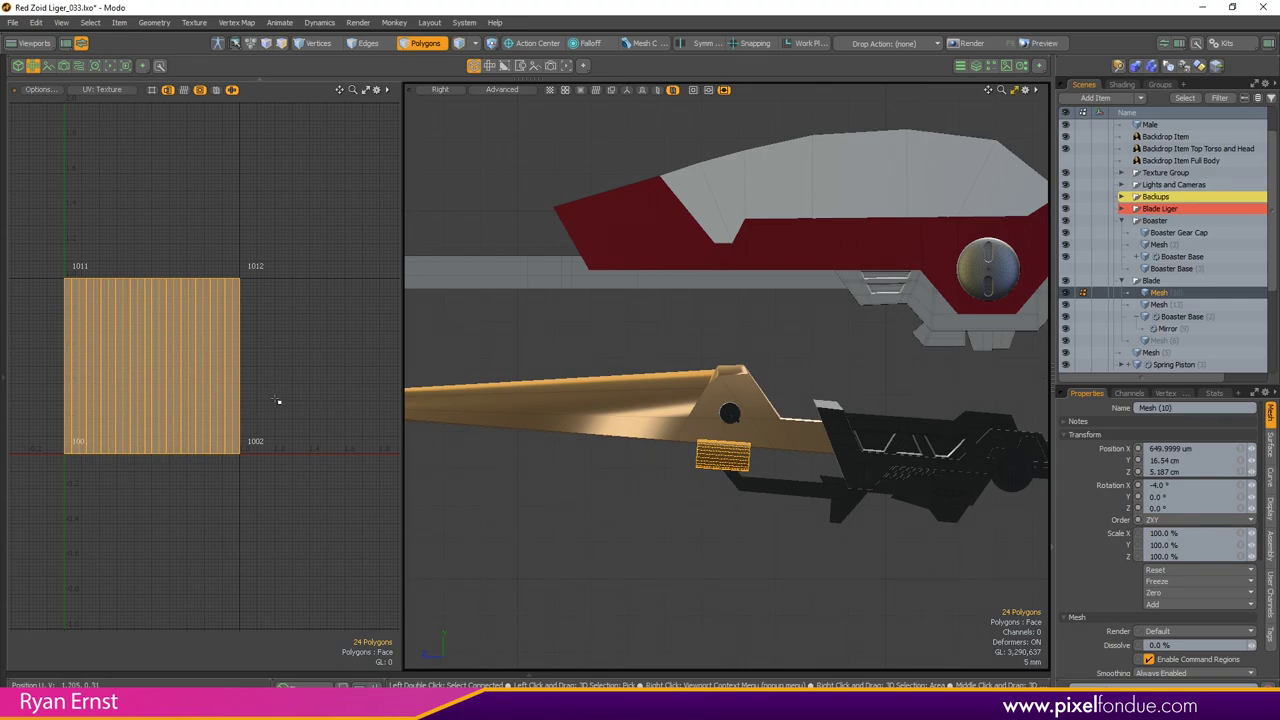
Step: View the Texel Density options, then select the border edges of the sleeve's UV shell
key(shift+u)
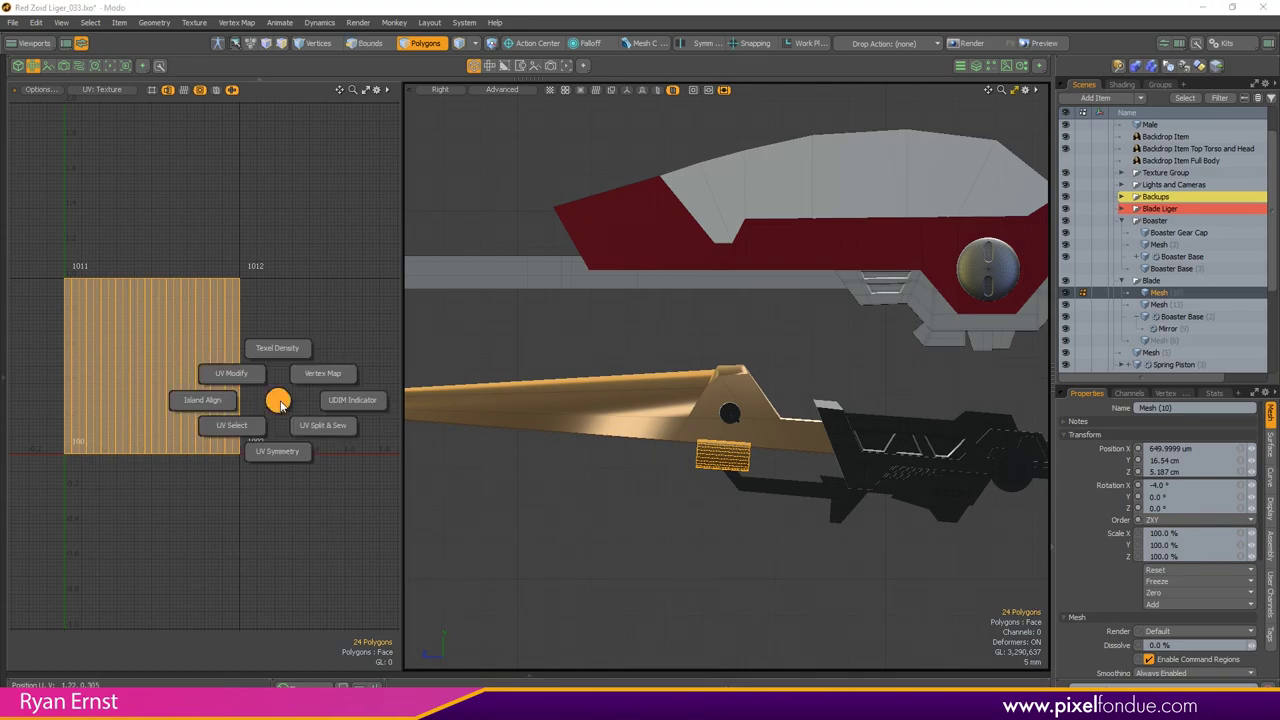
click(277, 348)
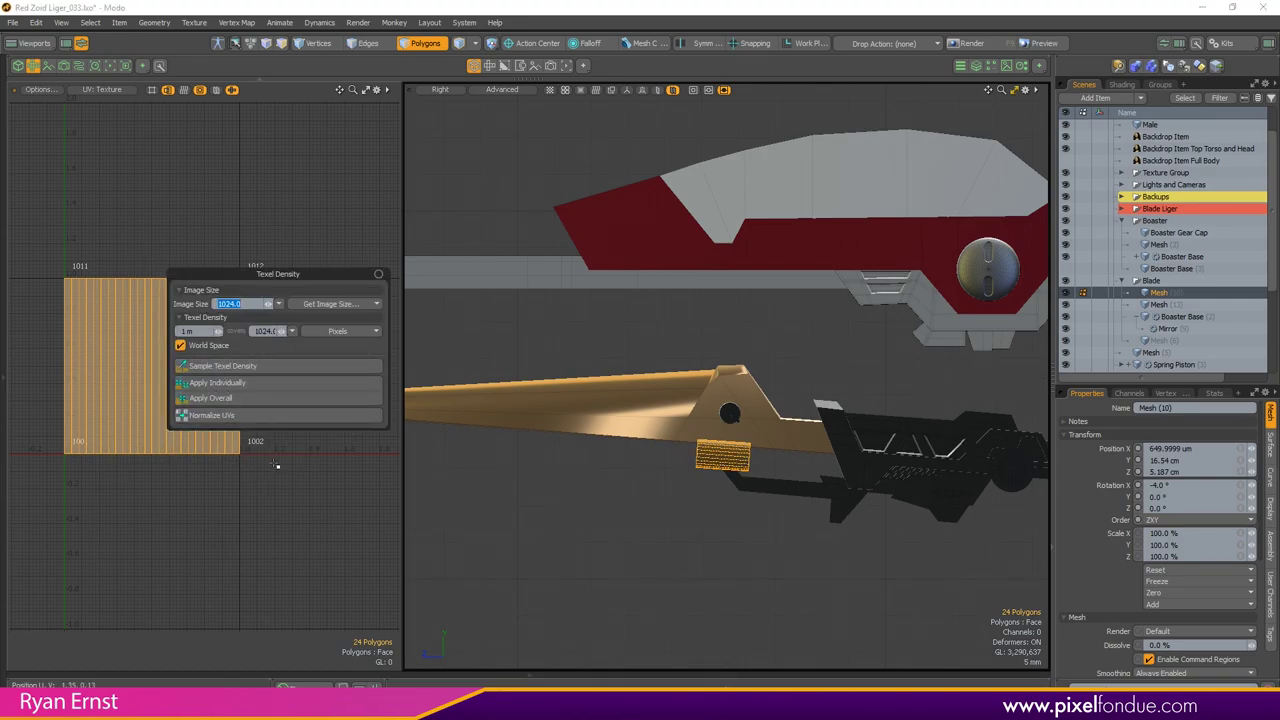
key(shift+u)
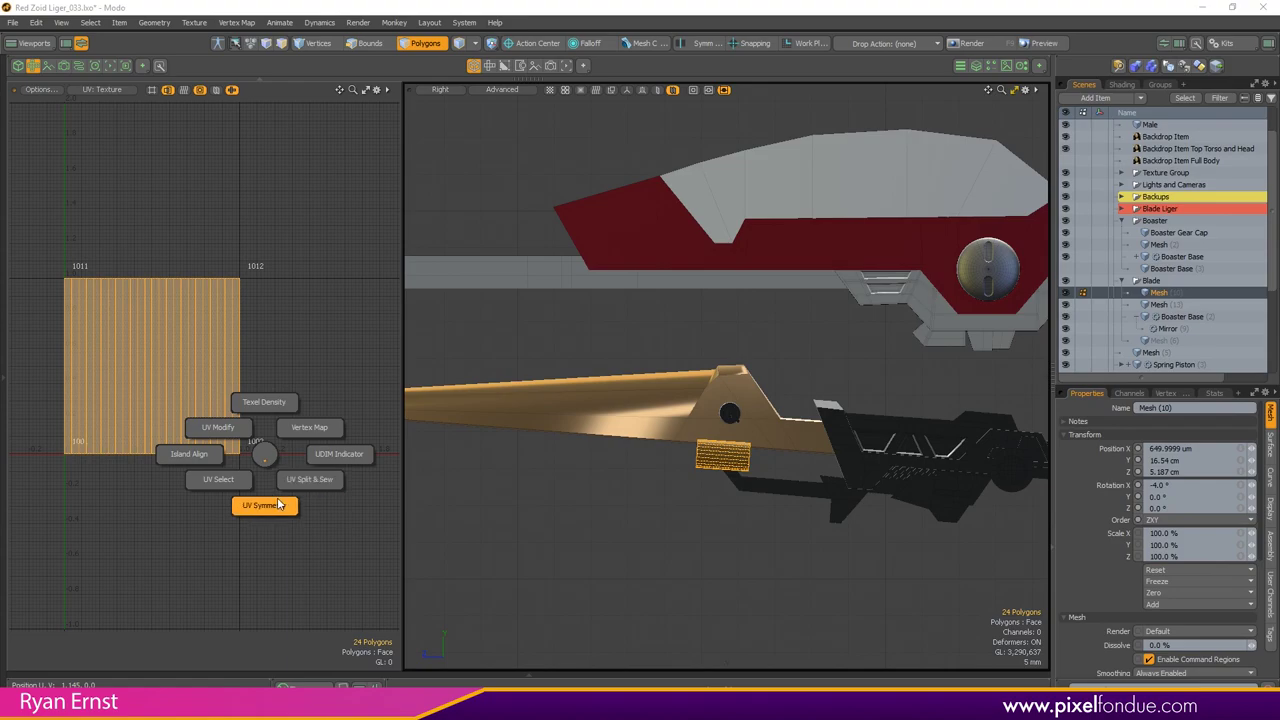
click(212, 489)
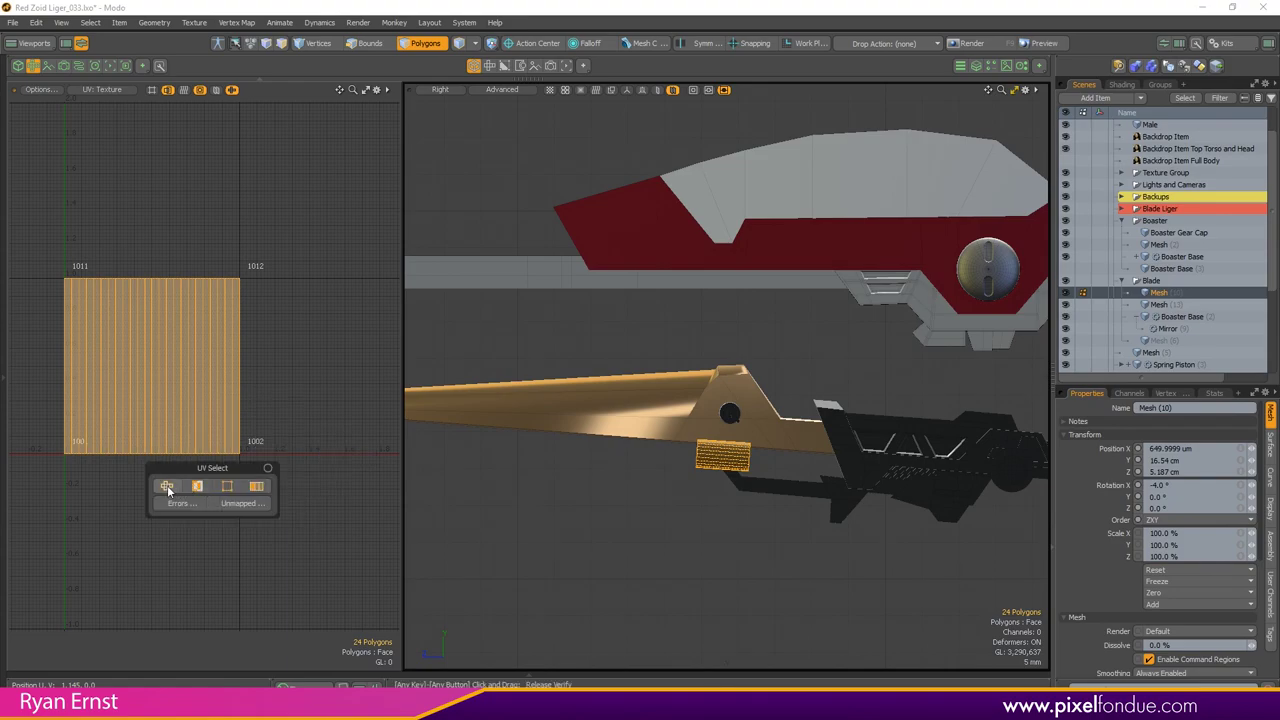
click(197, 486)
Step: Bring up the EPS template export for the sleeve's UVs and leave it without saving
key(shift+space)
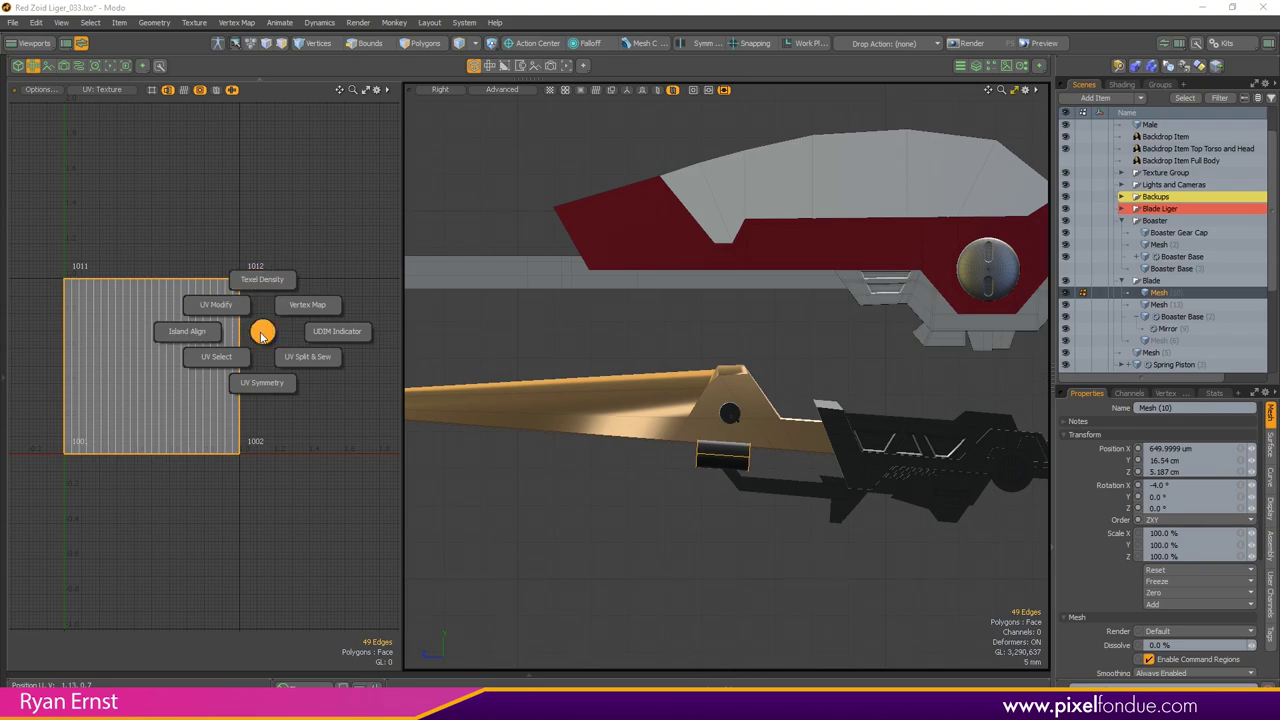
click(216, 305)
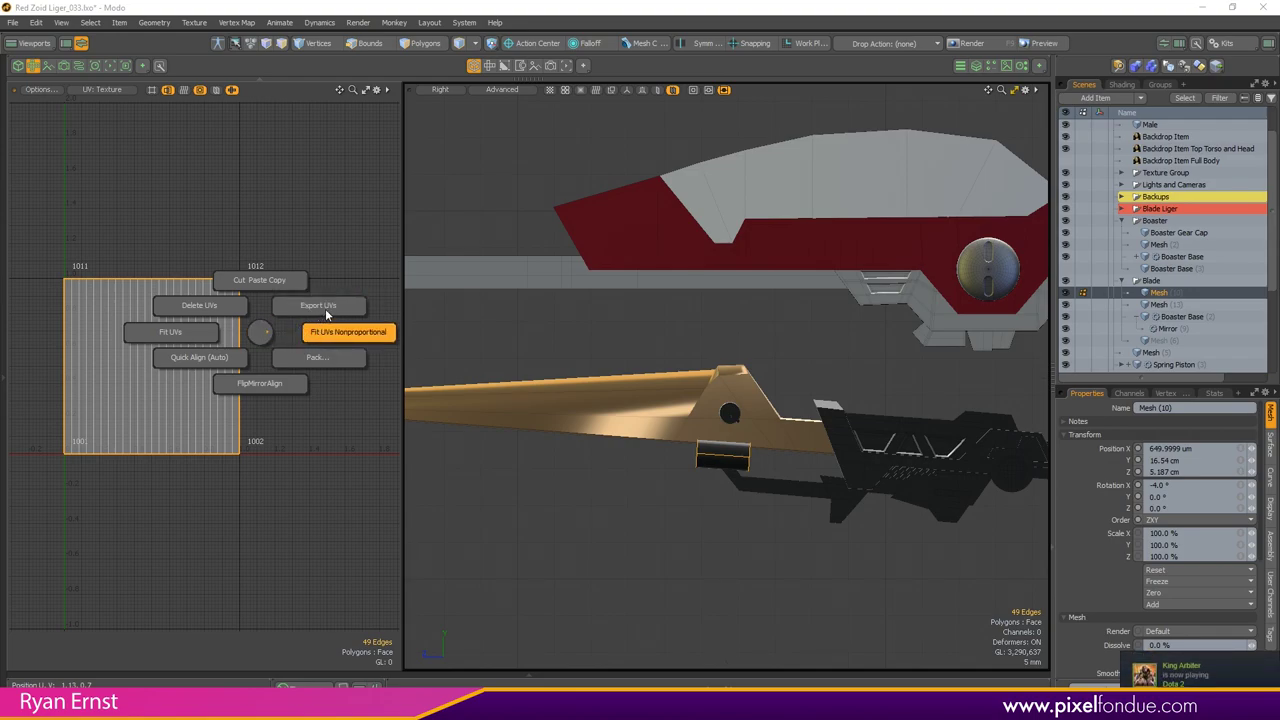
click(322, 307)
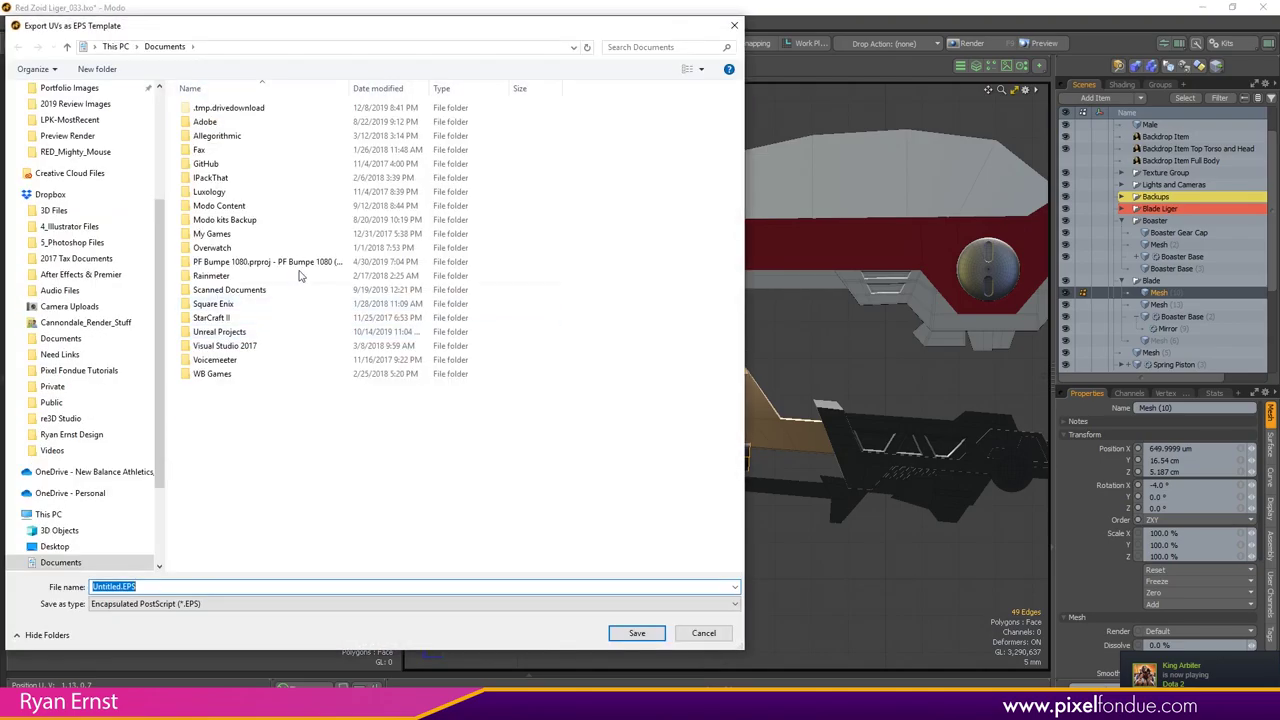
click(730, 634)
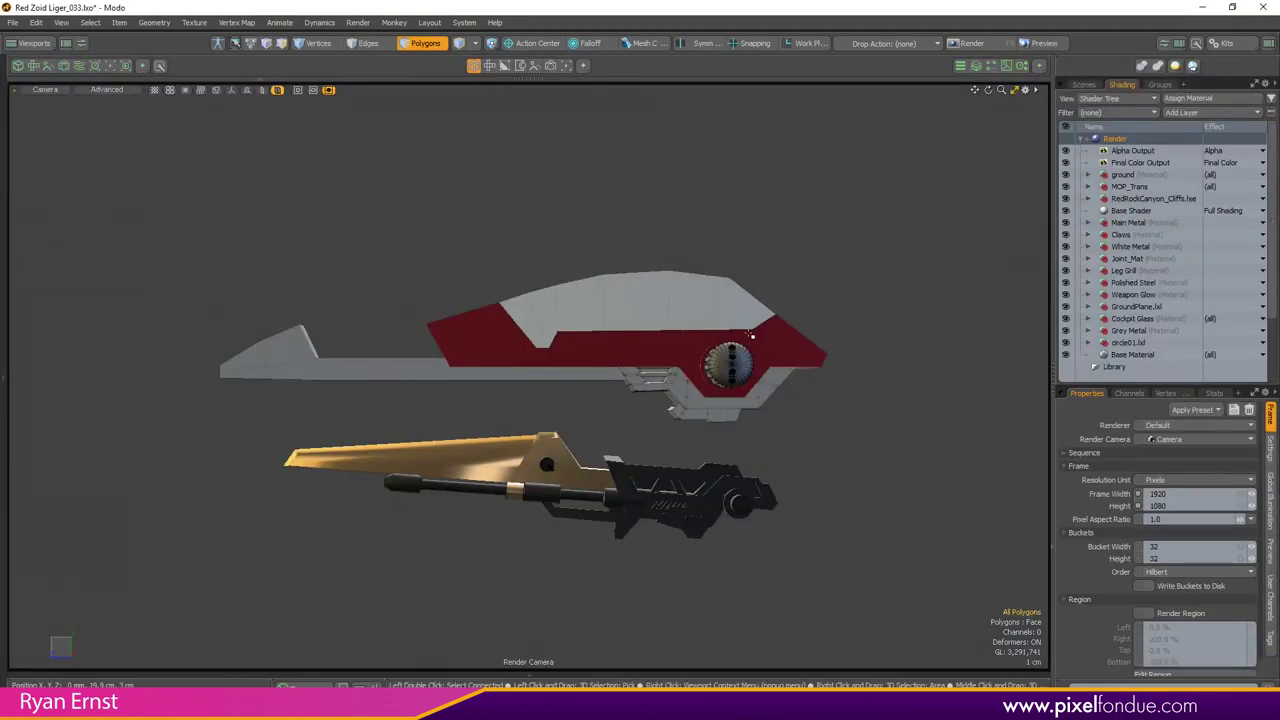
Step: Apply the 1920x1080 render frame preset, then change the frame size to 3300x2550
key(alt)
key(alt+r)
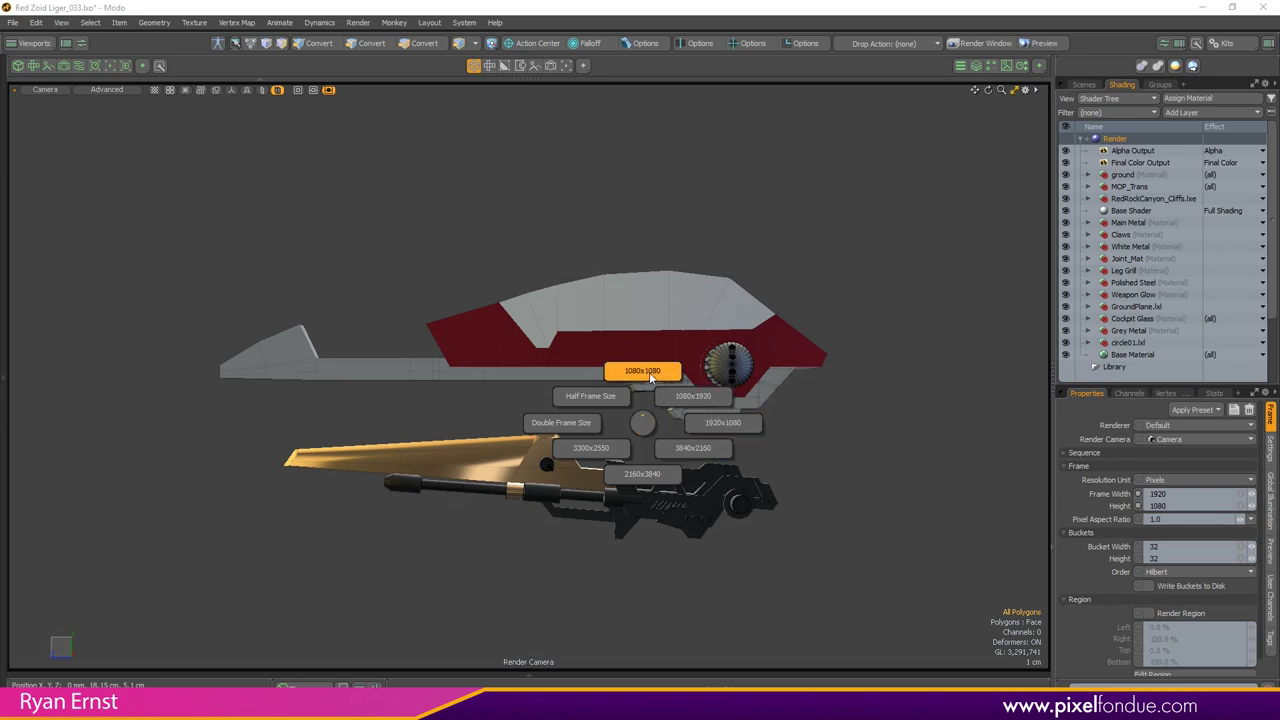
click(725, 427)
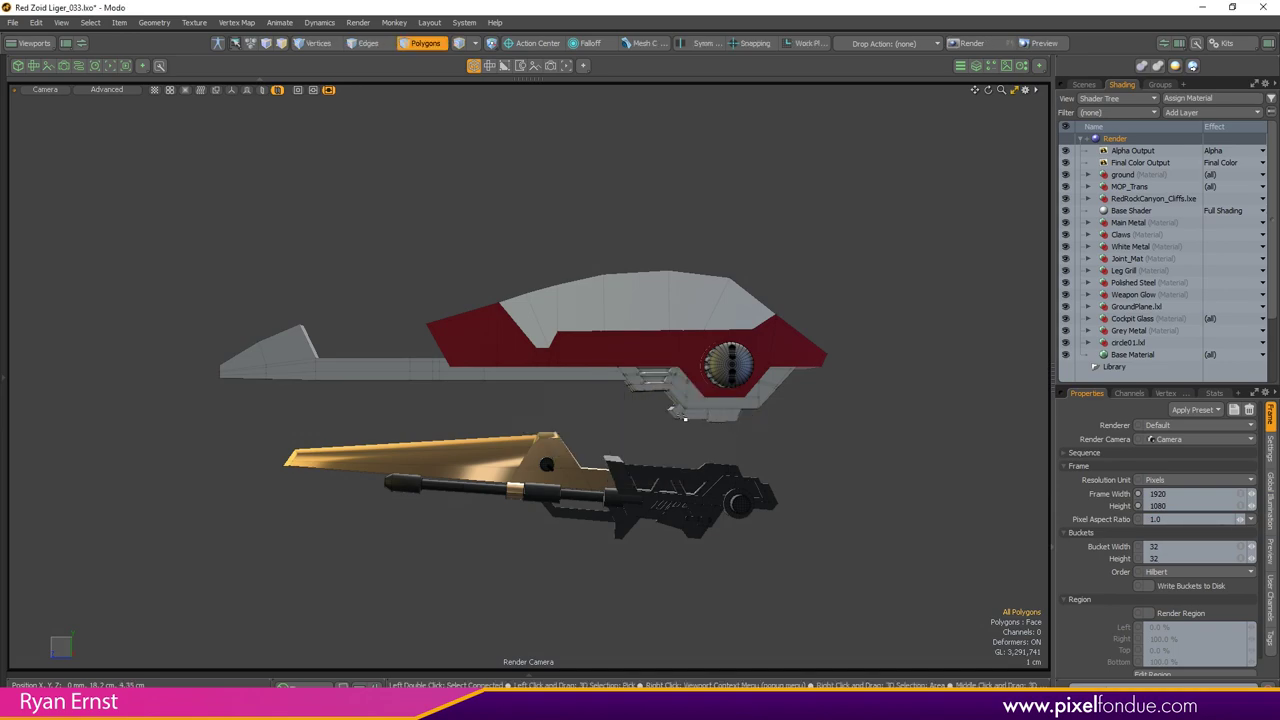
key(alt+r)
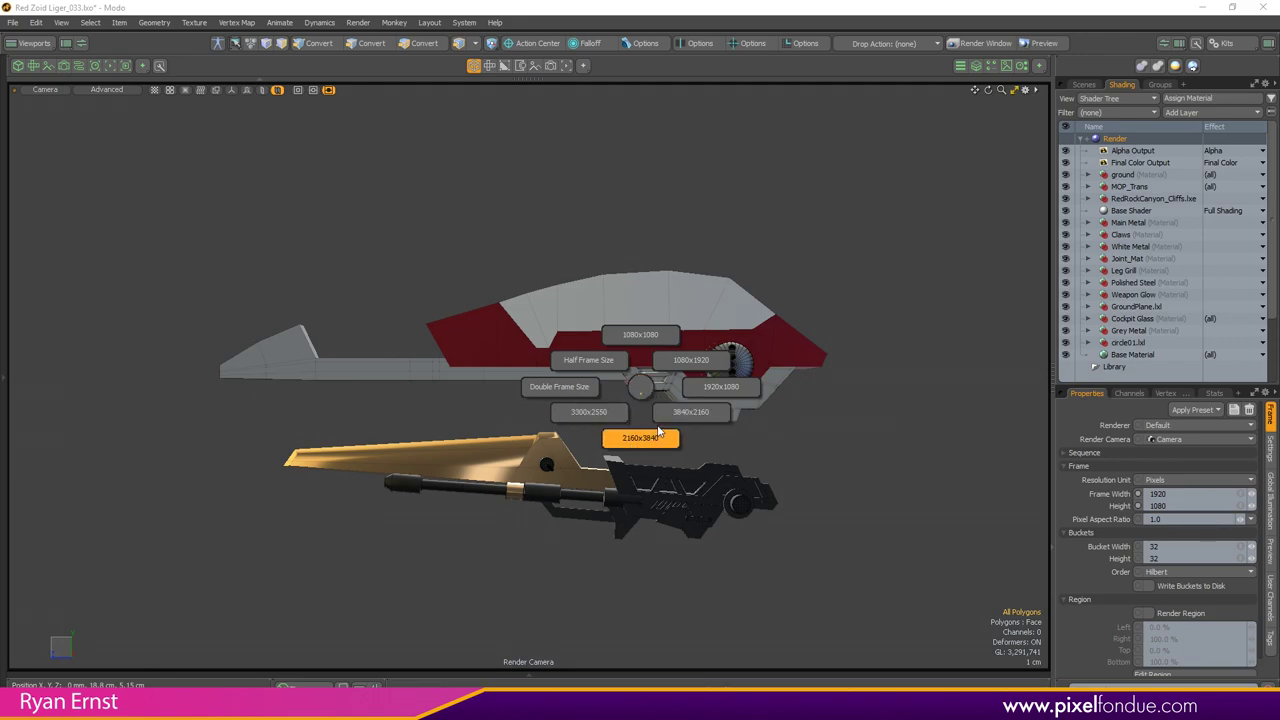
click(591, 421)
Step: Halve the render frame size to 1650x1275, then double it to 3300x2550
key(ctrl+space)
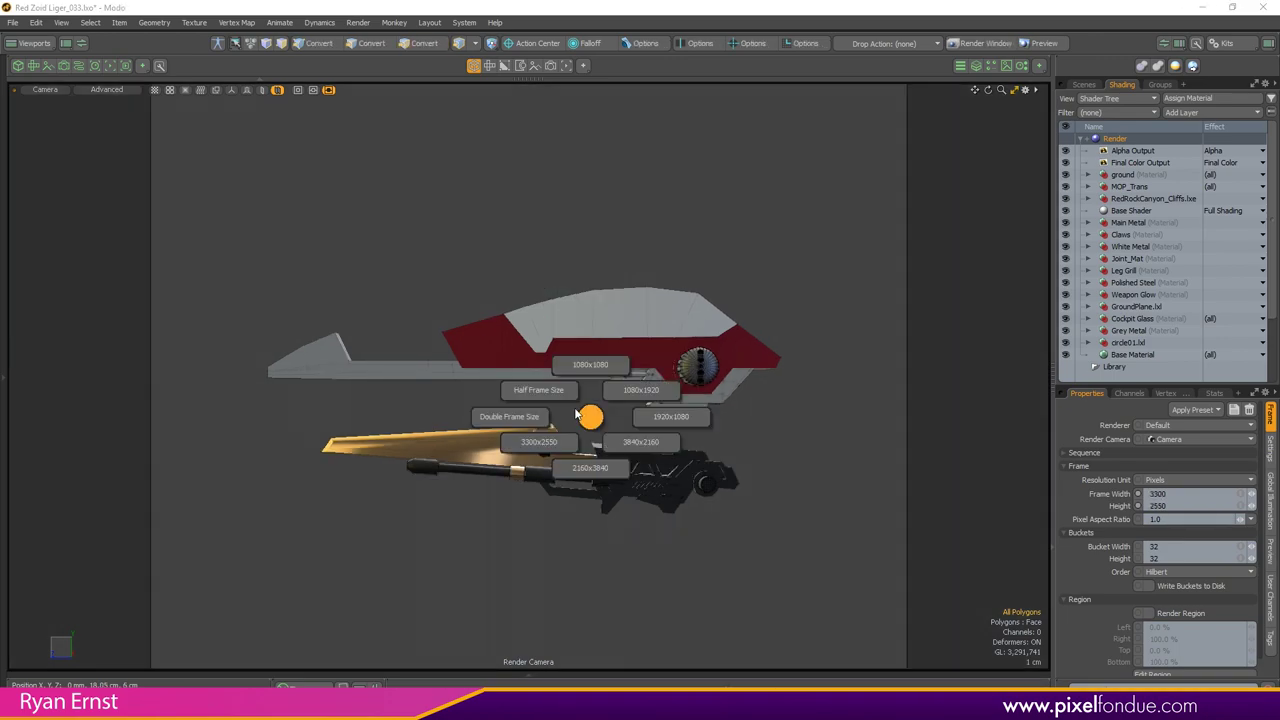
click(559, 392)
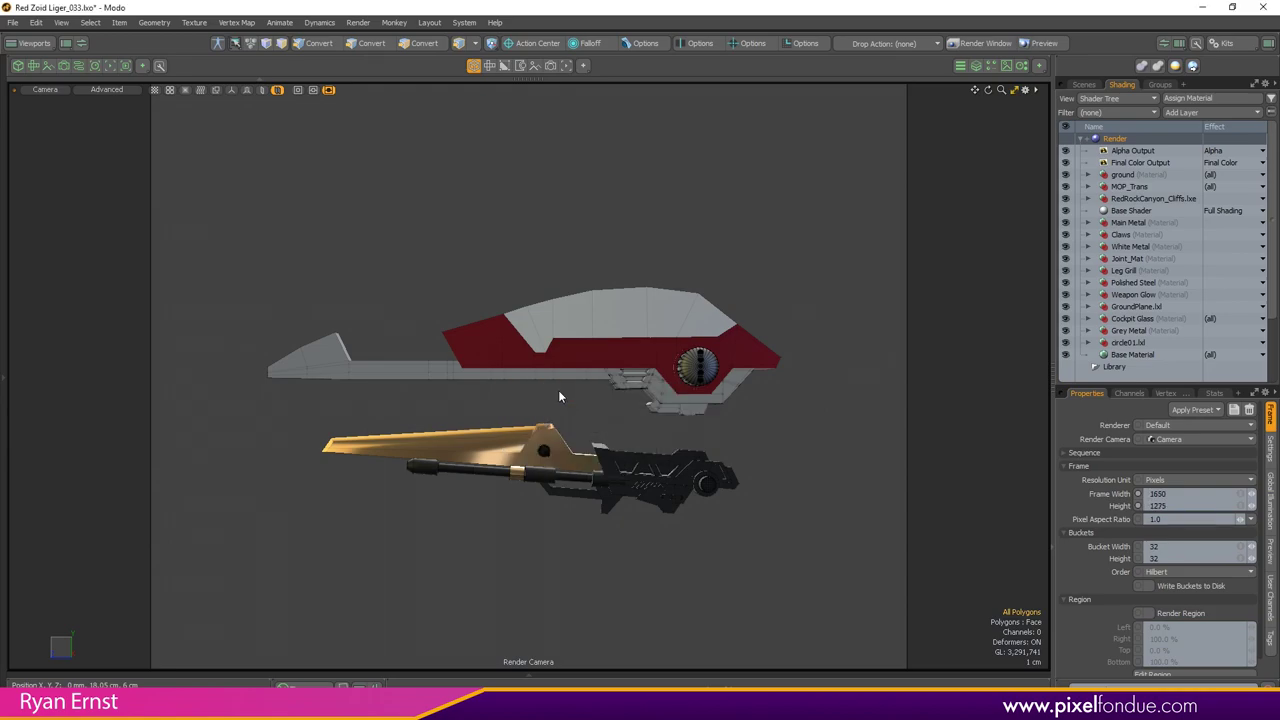
key(ctrl+space)
click(489, 394)
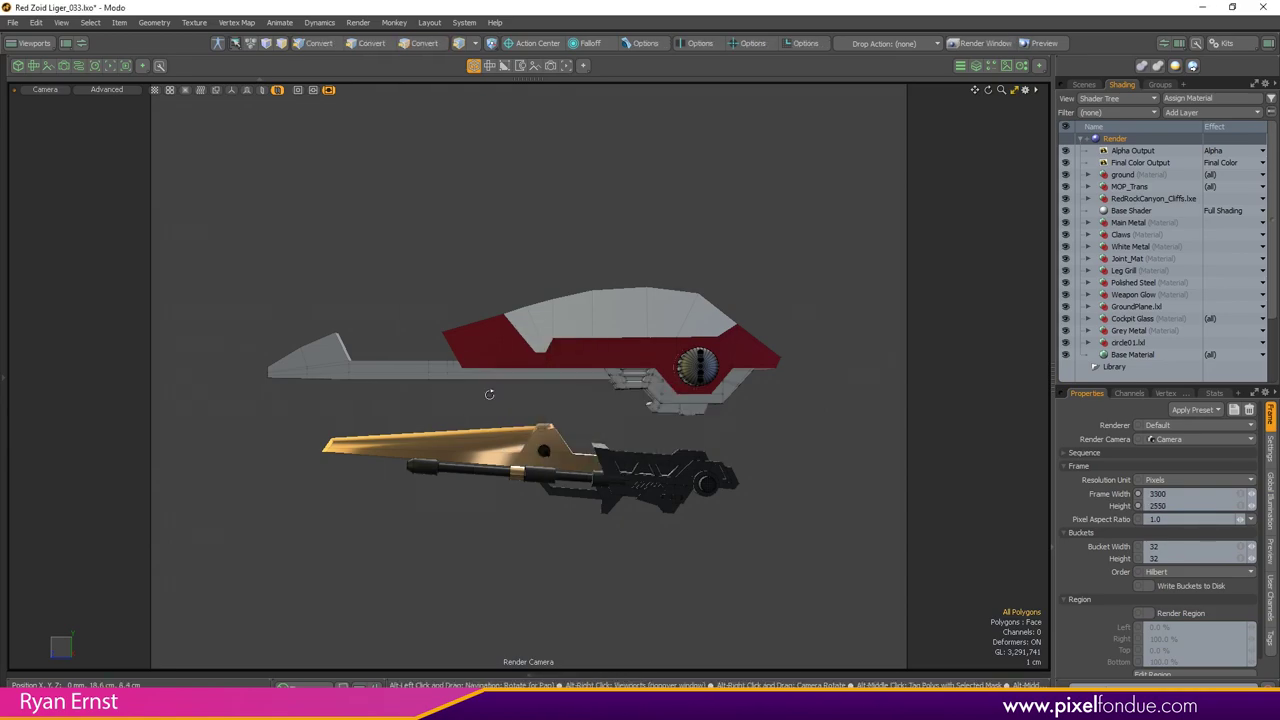
key(ctrl+space)
key(Escape)
scroll(520, 392, up, 2)
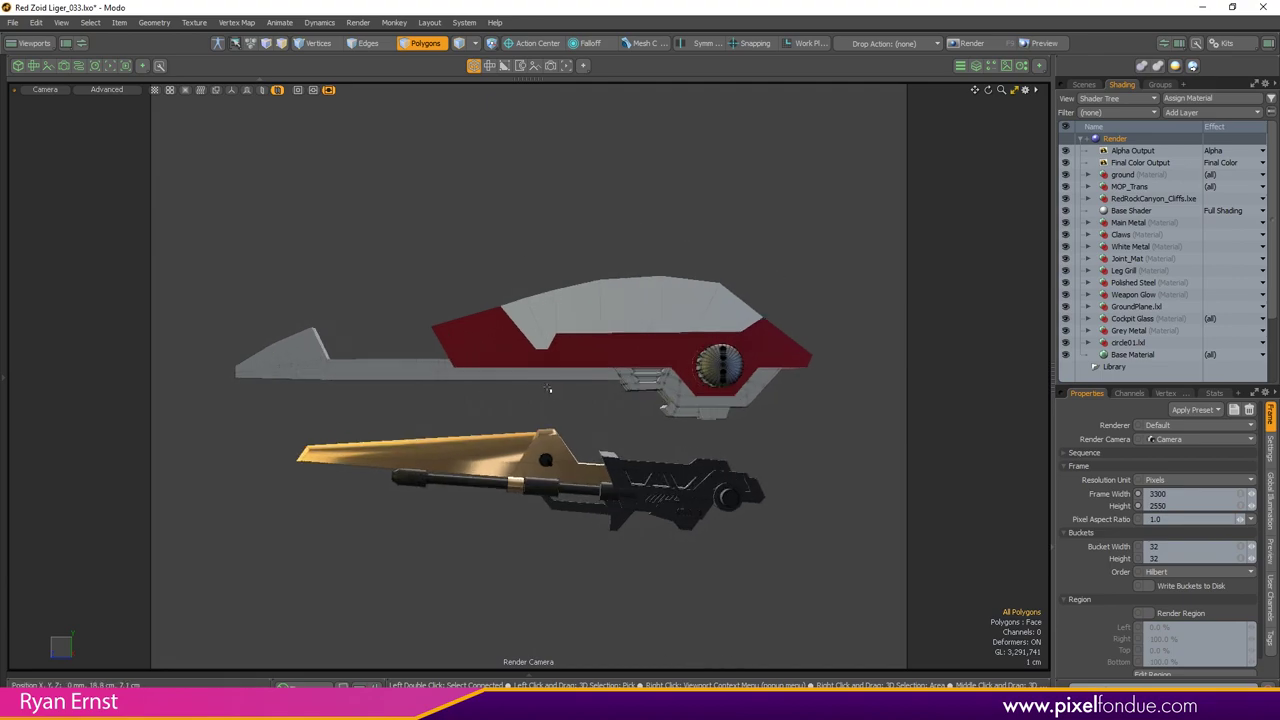
Step: Set the render frame size to the square 512x512 preset
key(ctrl+space)
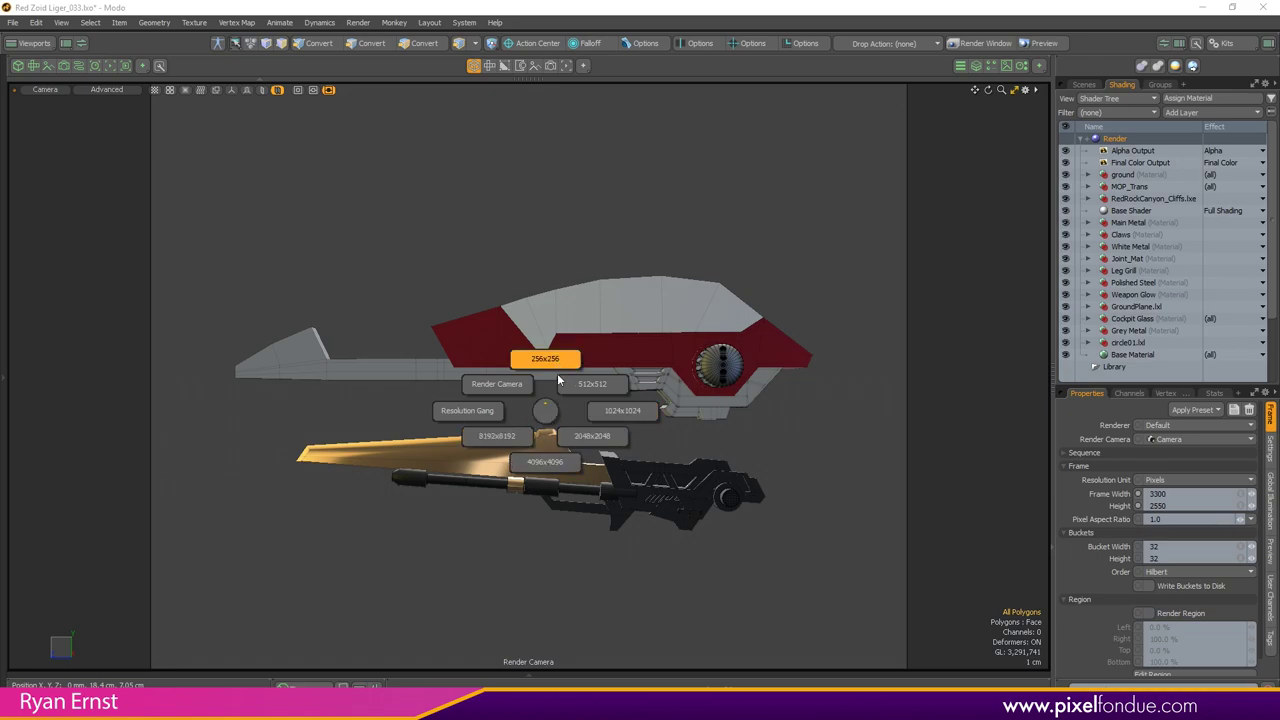
click(588, 384)
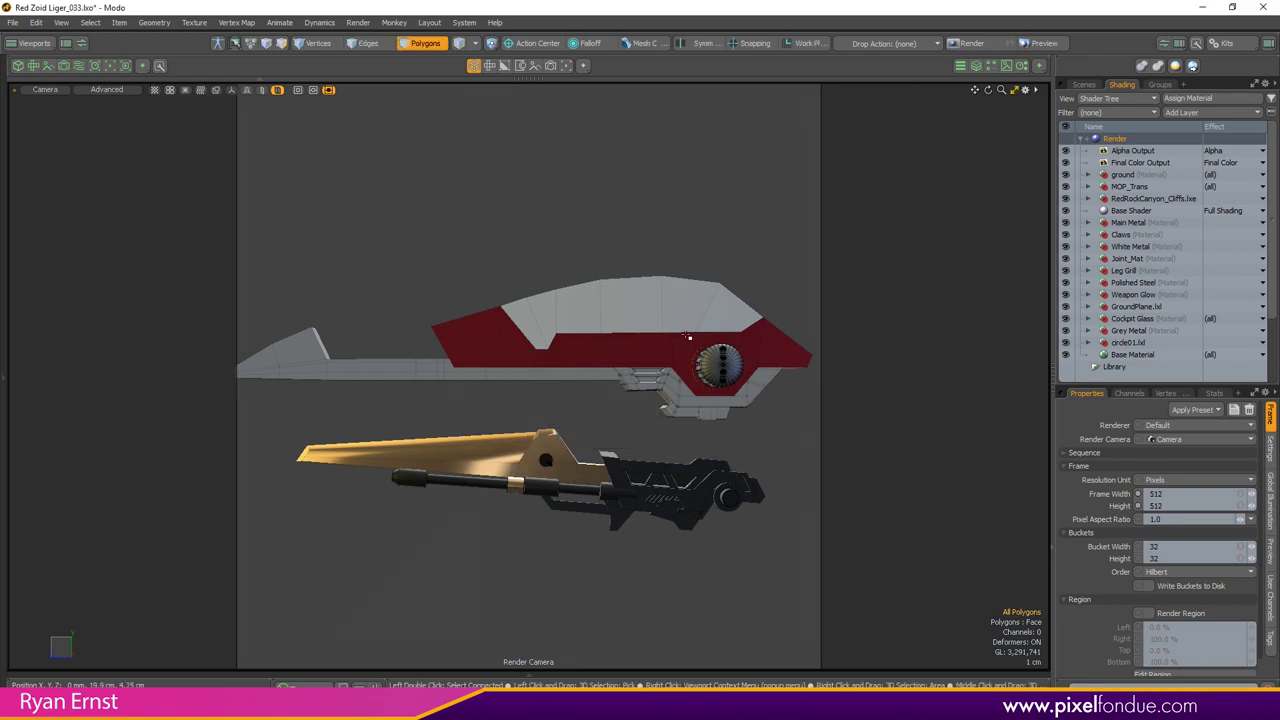
ctrl+alt+drag(637, 395, 638, 402)
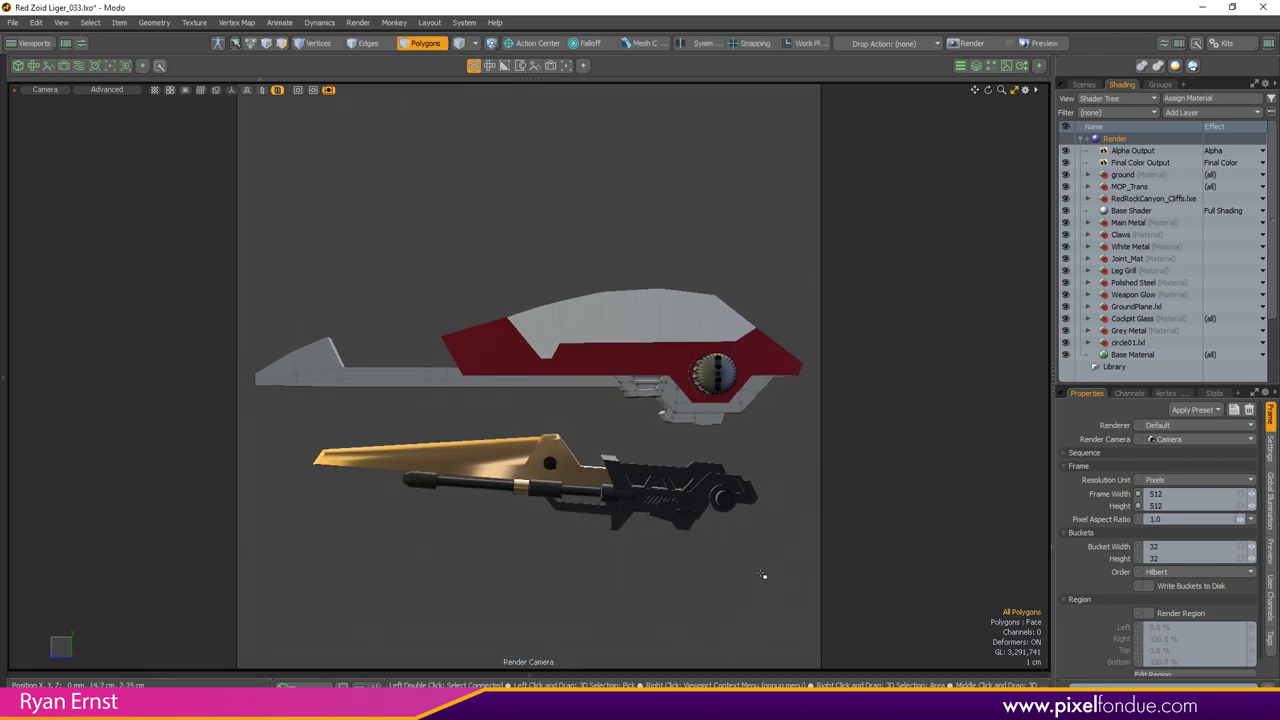
Step: Set the render frame size to the 1920x1080 preset
key(alt)
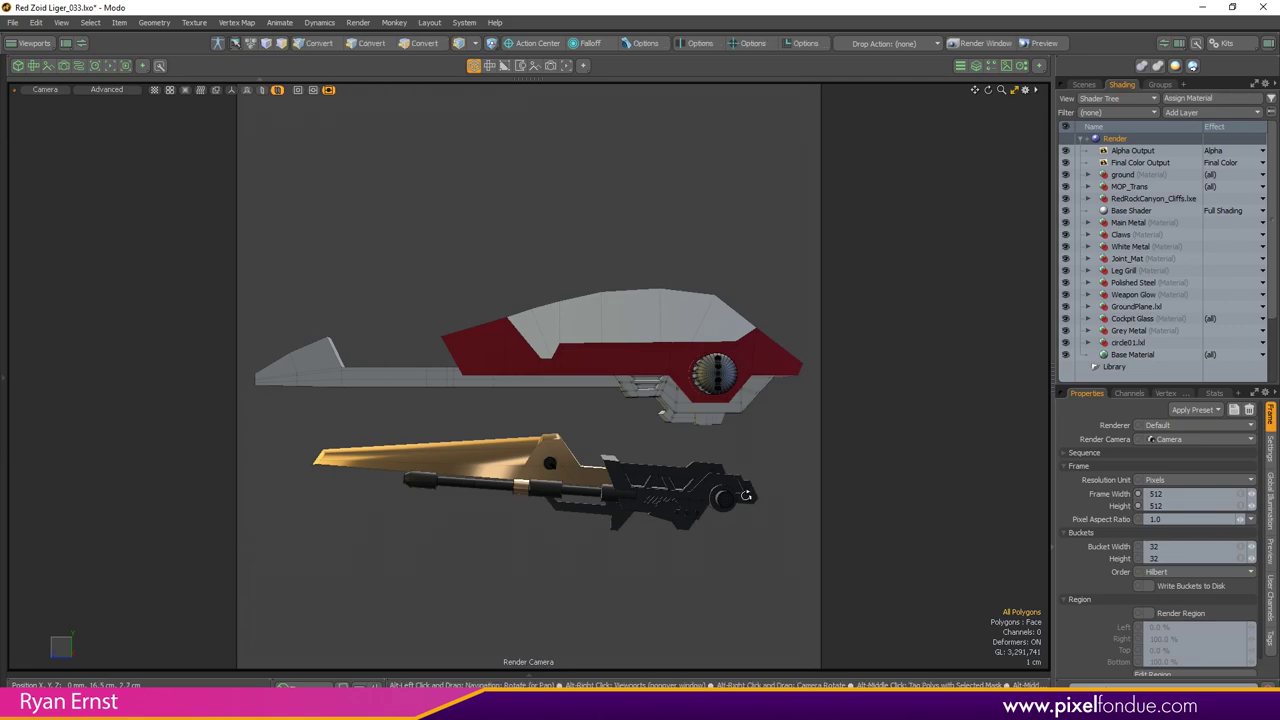
key(alt+r)
click(746, 495)
key(alt+r)
click(812, 493)
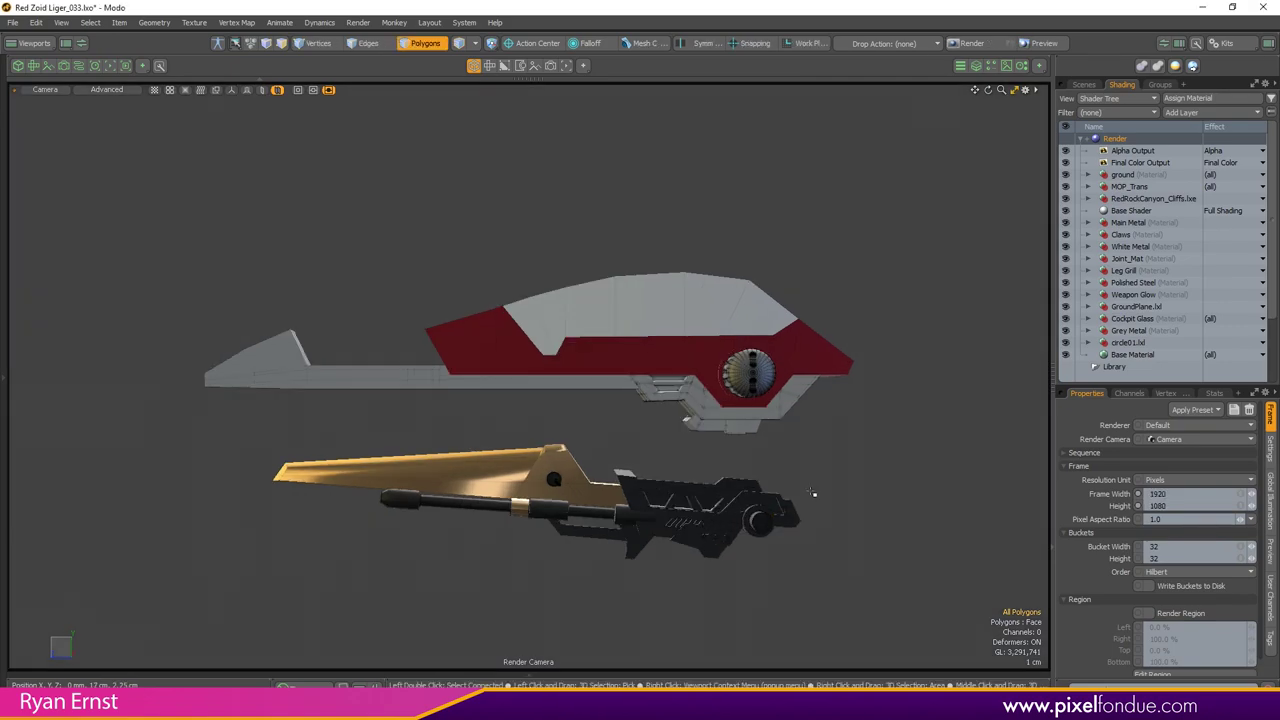
scroll(772, 471, up, 1)
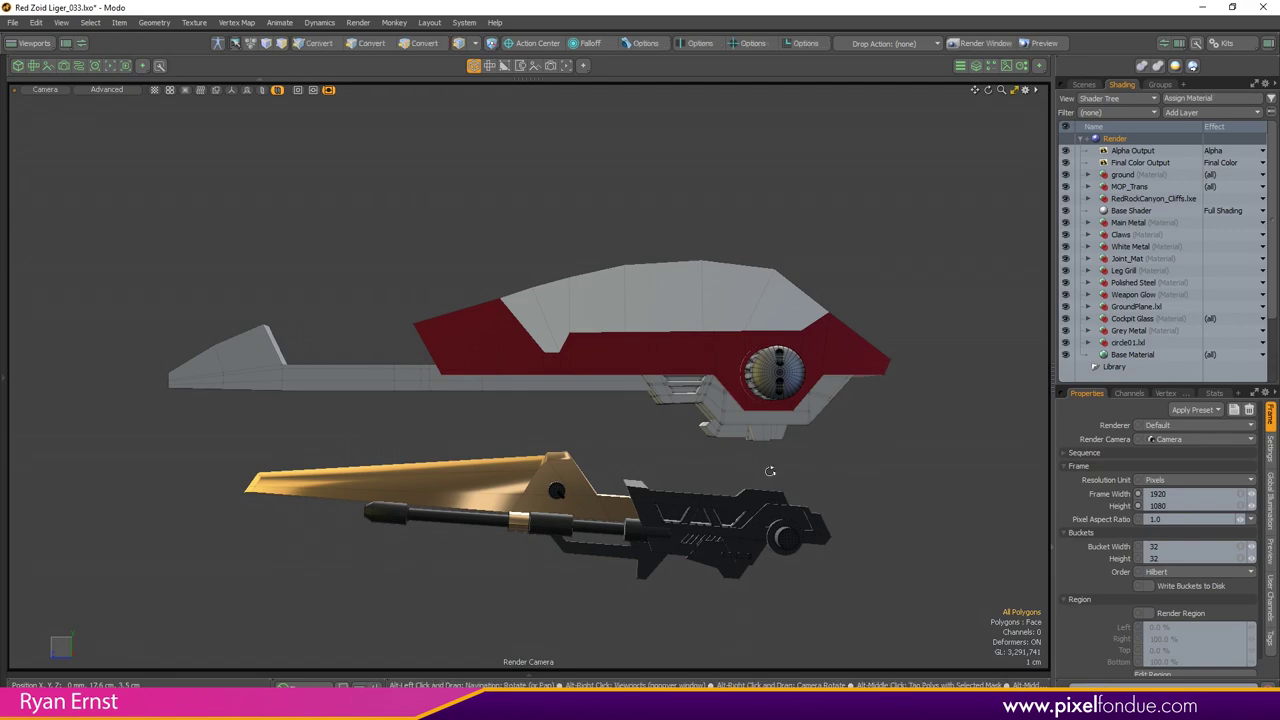
key(alt+r)
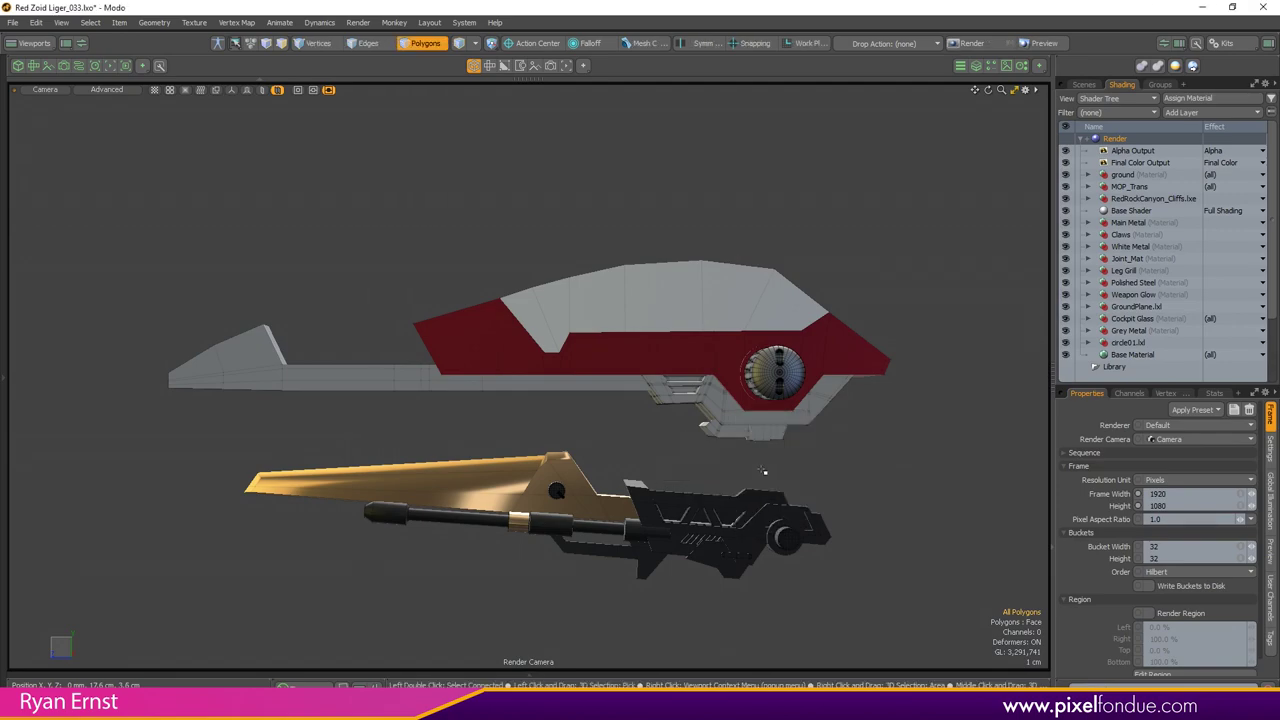
Step: View the available render cameras and collapse the Frame group in the render properties
key(alt+r)
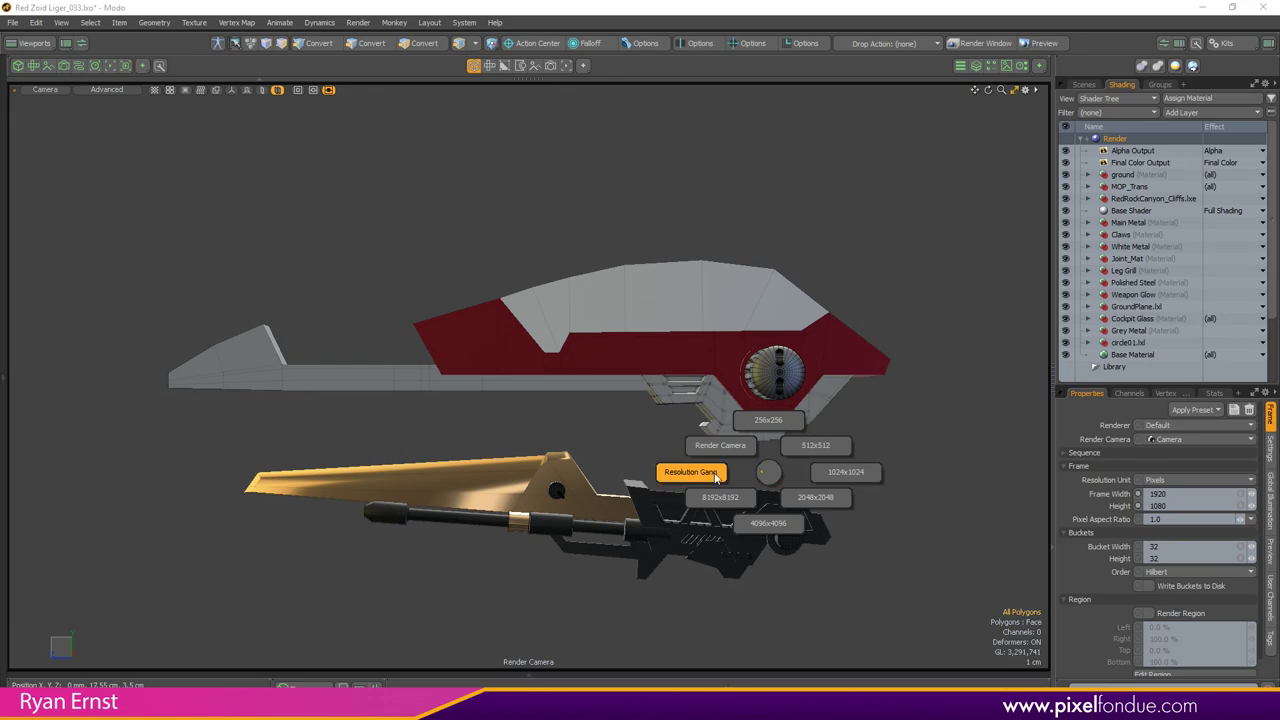
click(726, 451)
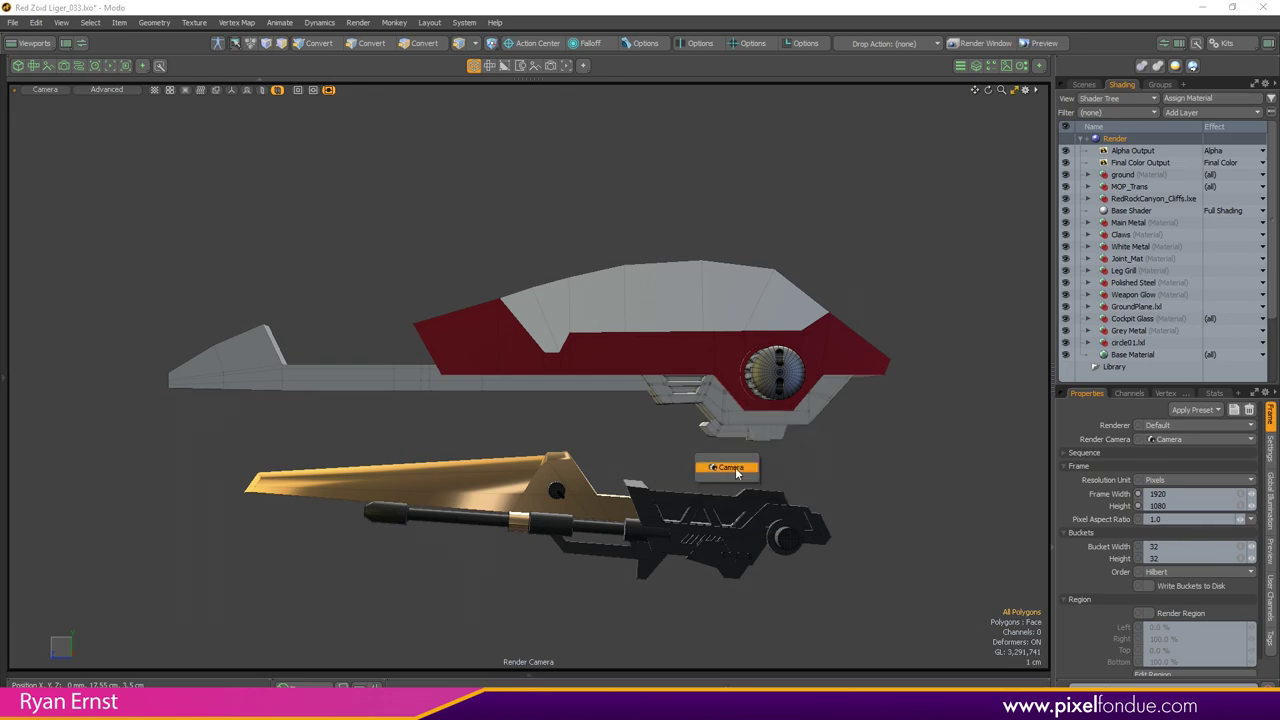
click(819, 457)
key(alt+r)
click(757, 458)
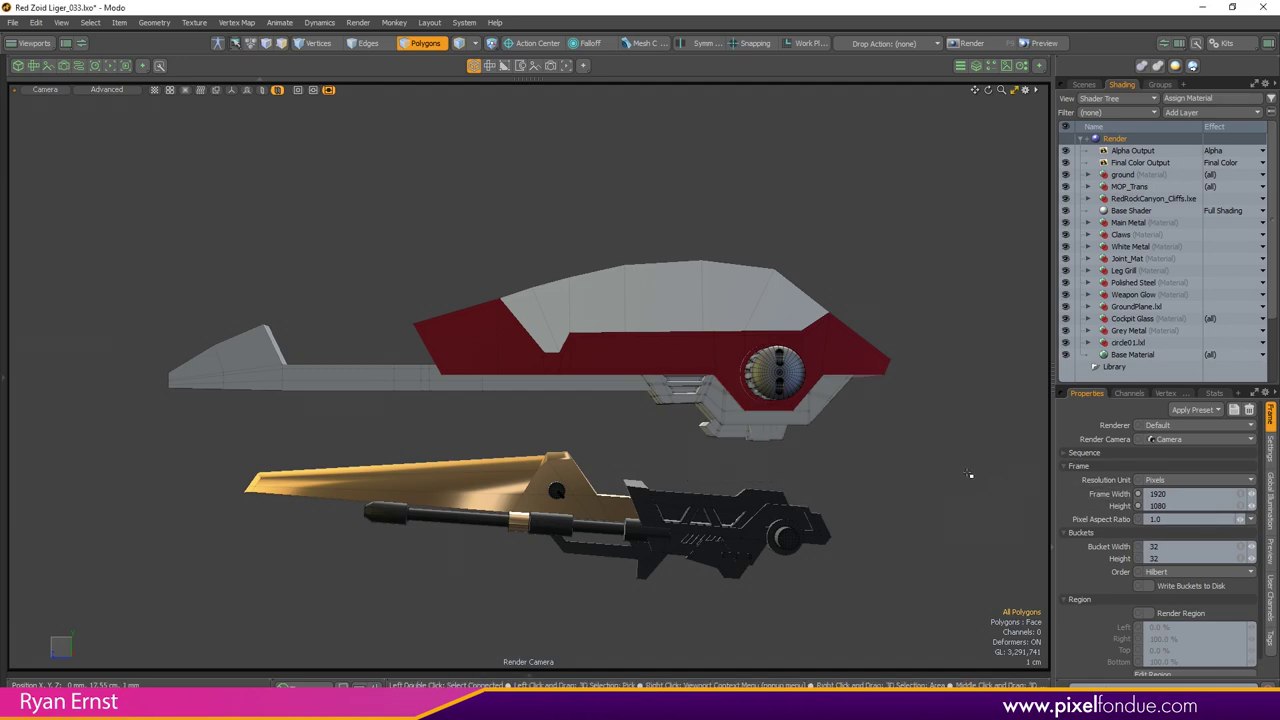
click(1079, 467)
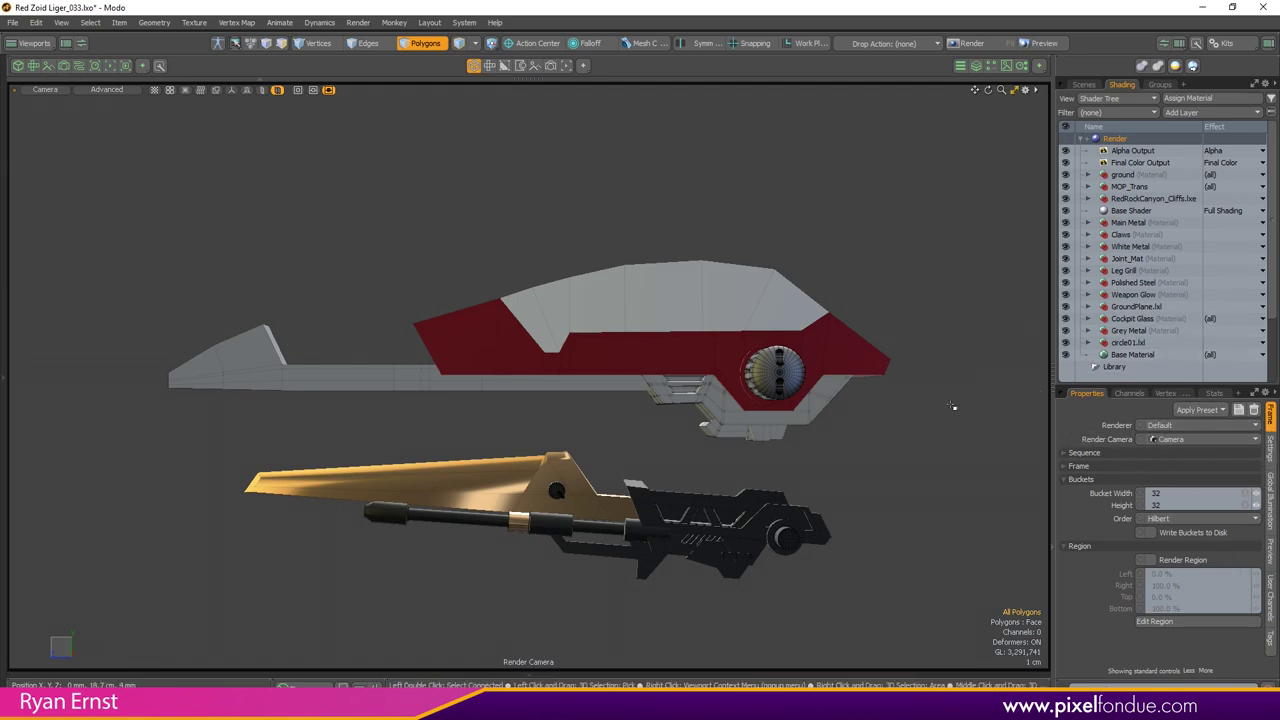
Step: Select the gold and black blade mesh item and rename it "Blade Base"
click(655, 376)
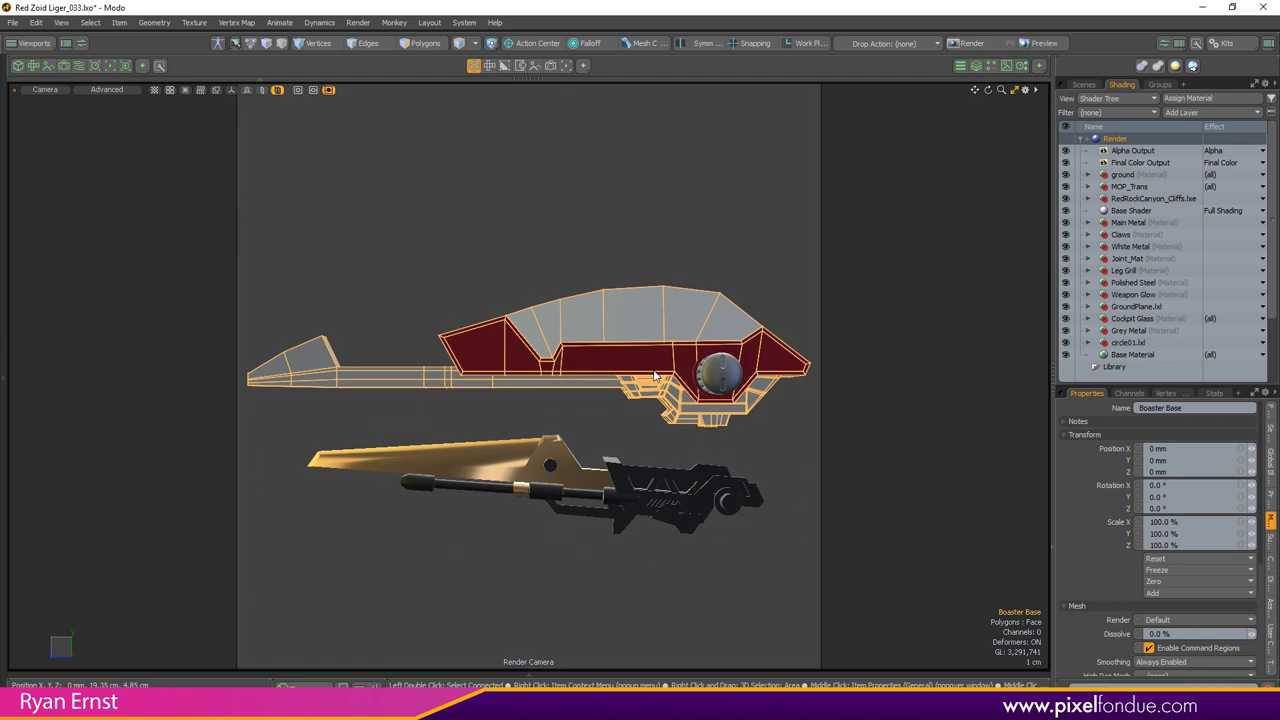
click(569, 477)
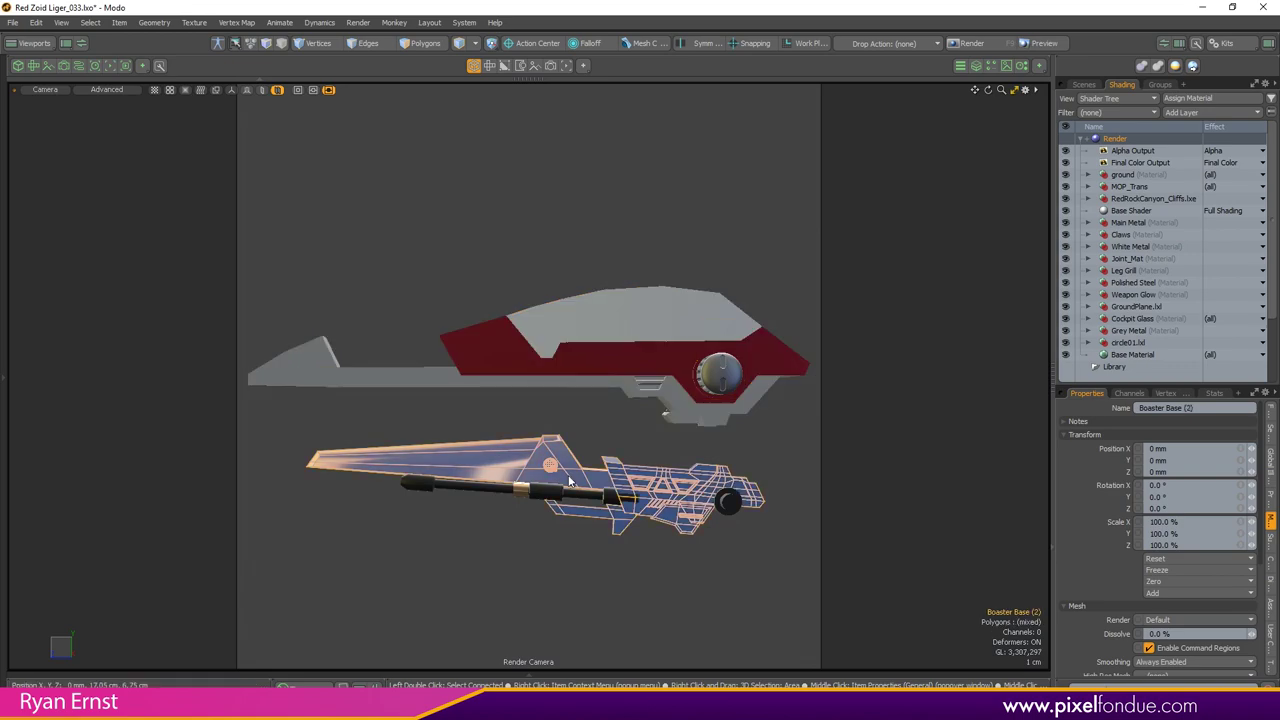
key(F2)
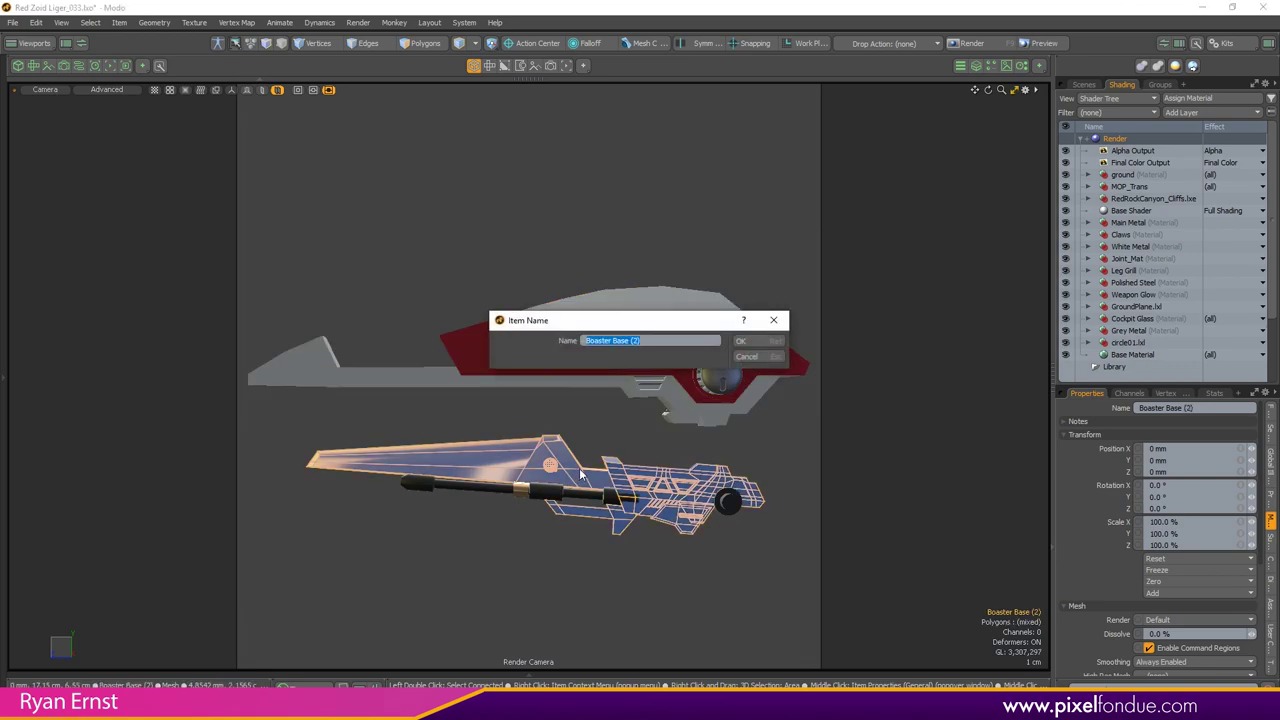
text(B)
key(Return)
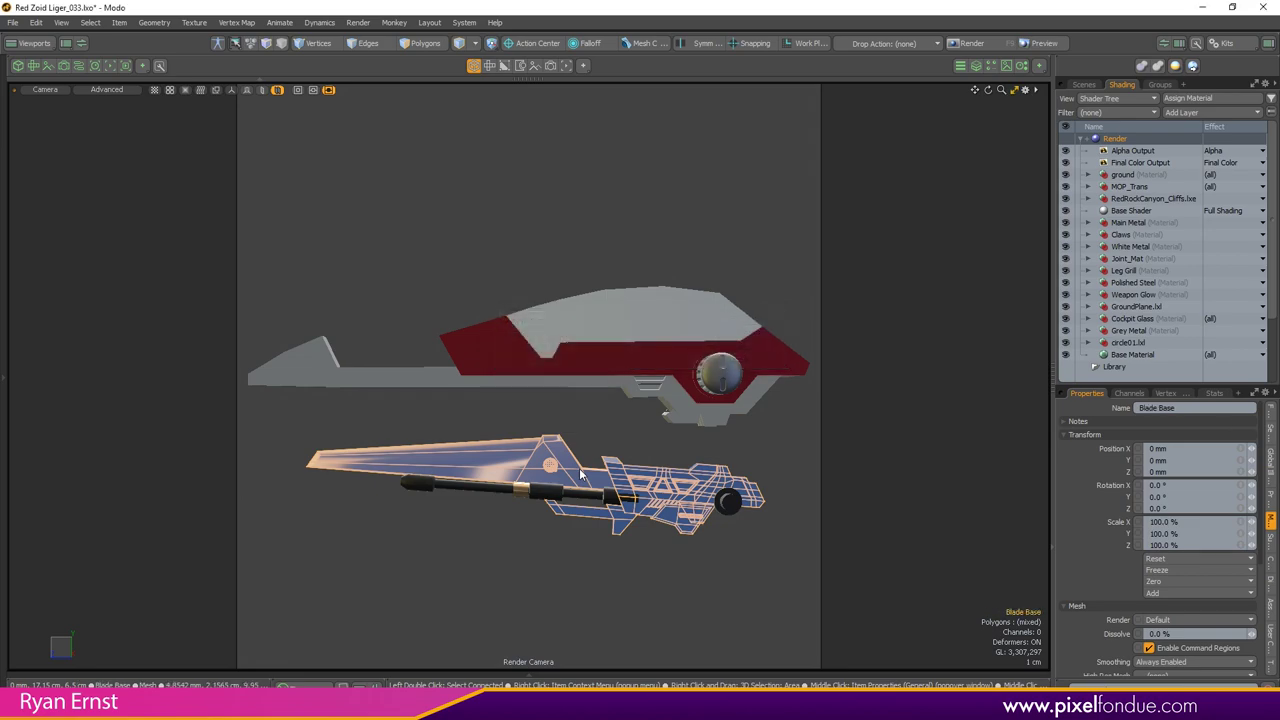
Step: Clear the mesh selection, open the name prompt of the Main Metal material group and cancel the rename
click(596, 564)
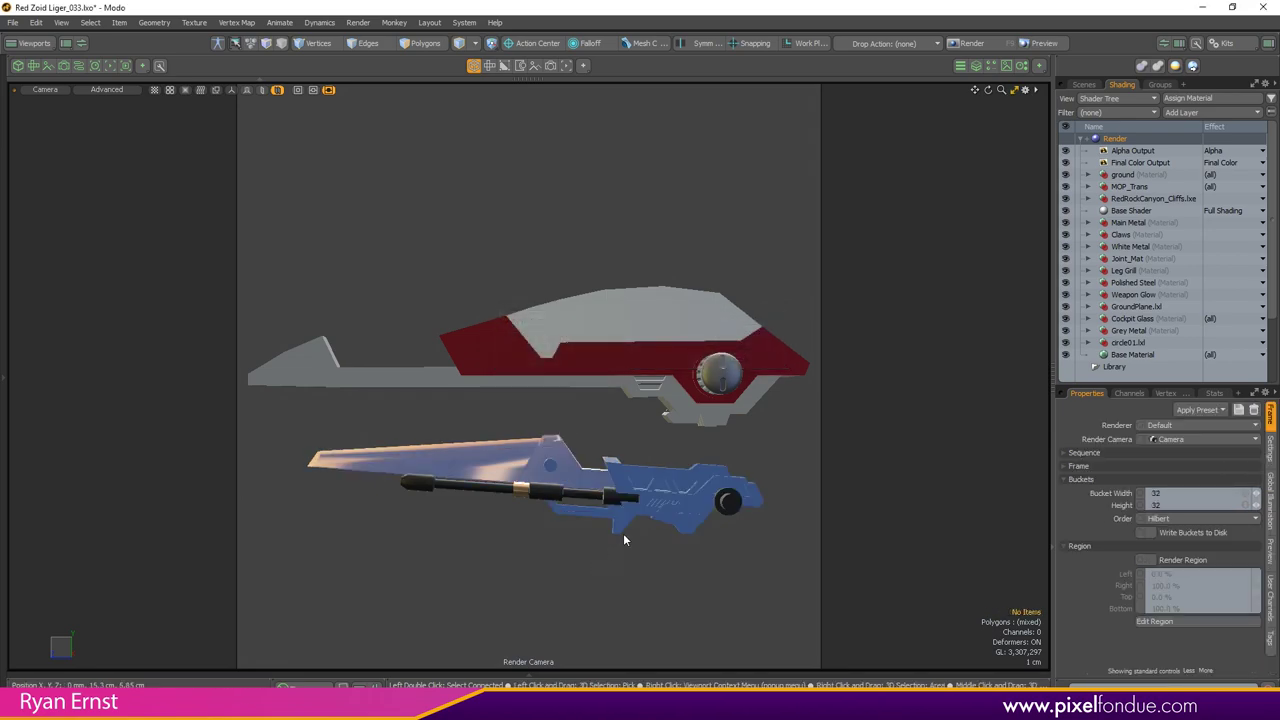
click(1130, 223)
double_click(1133, 228)
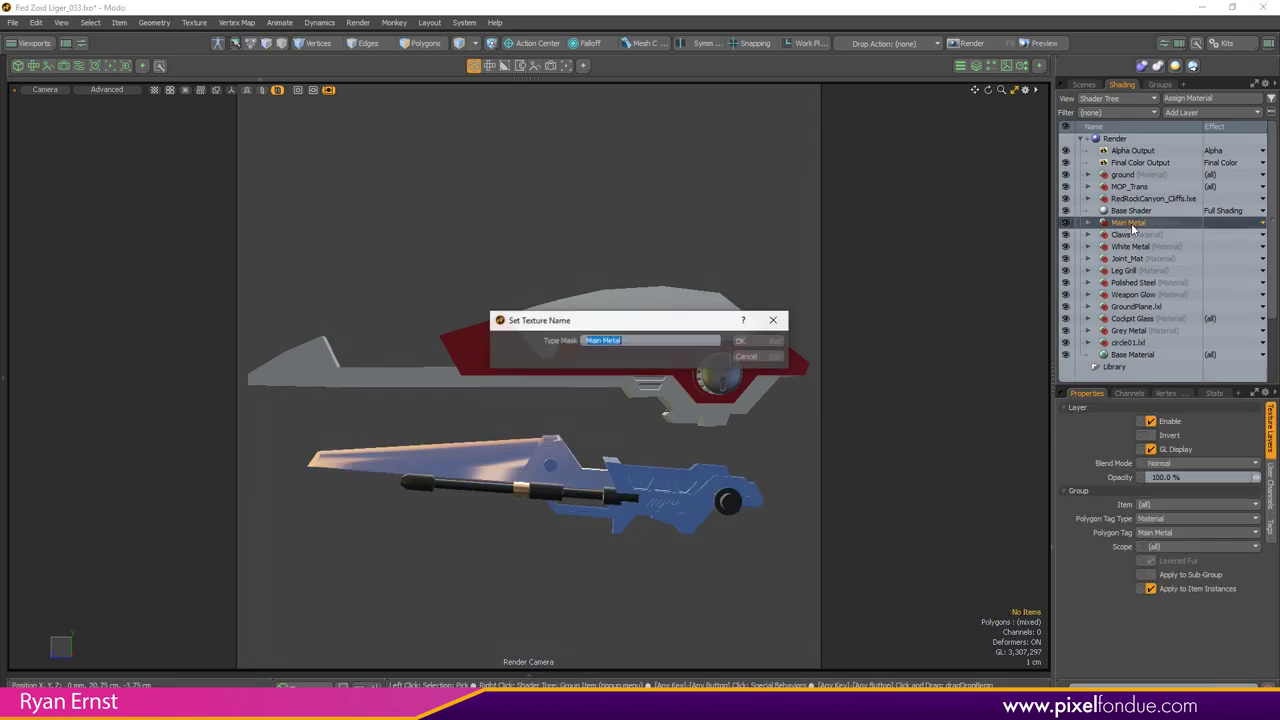
click(752, 355)
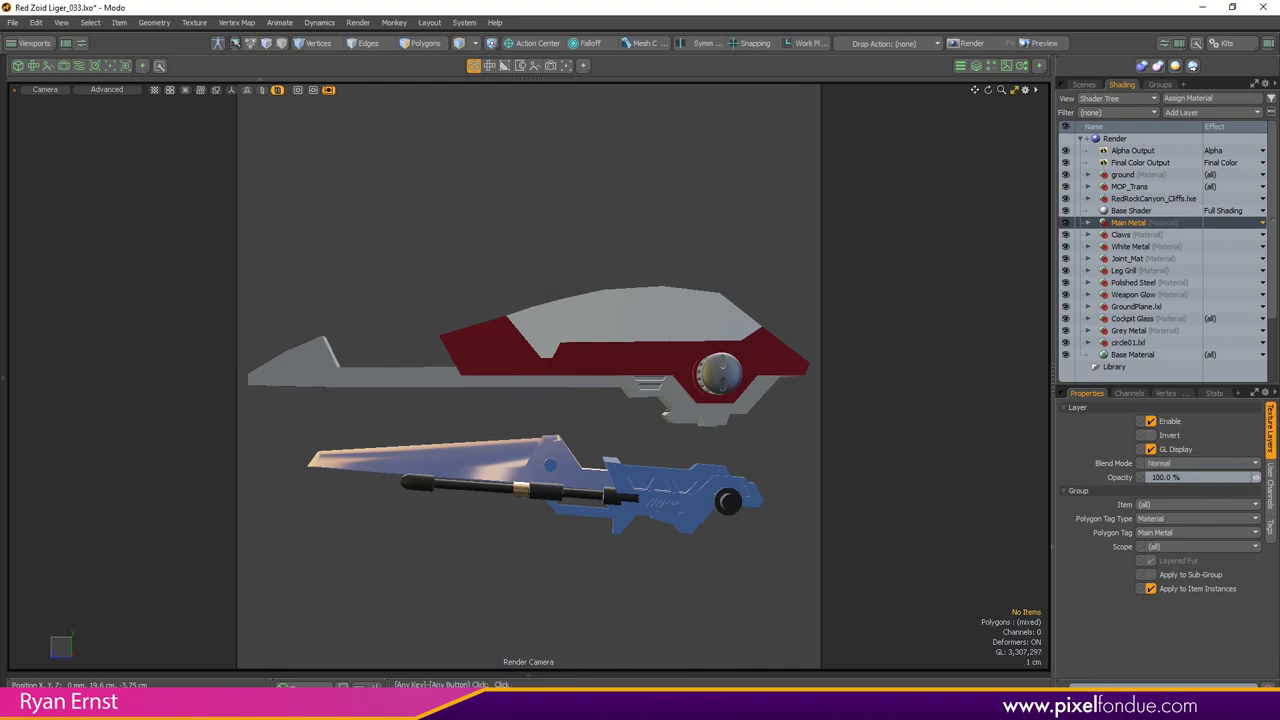
Step: Switch to vertex selection and examine the pie menus for vertex and edge tools, mesh editing tools and deformers
key(1)
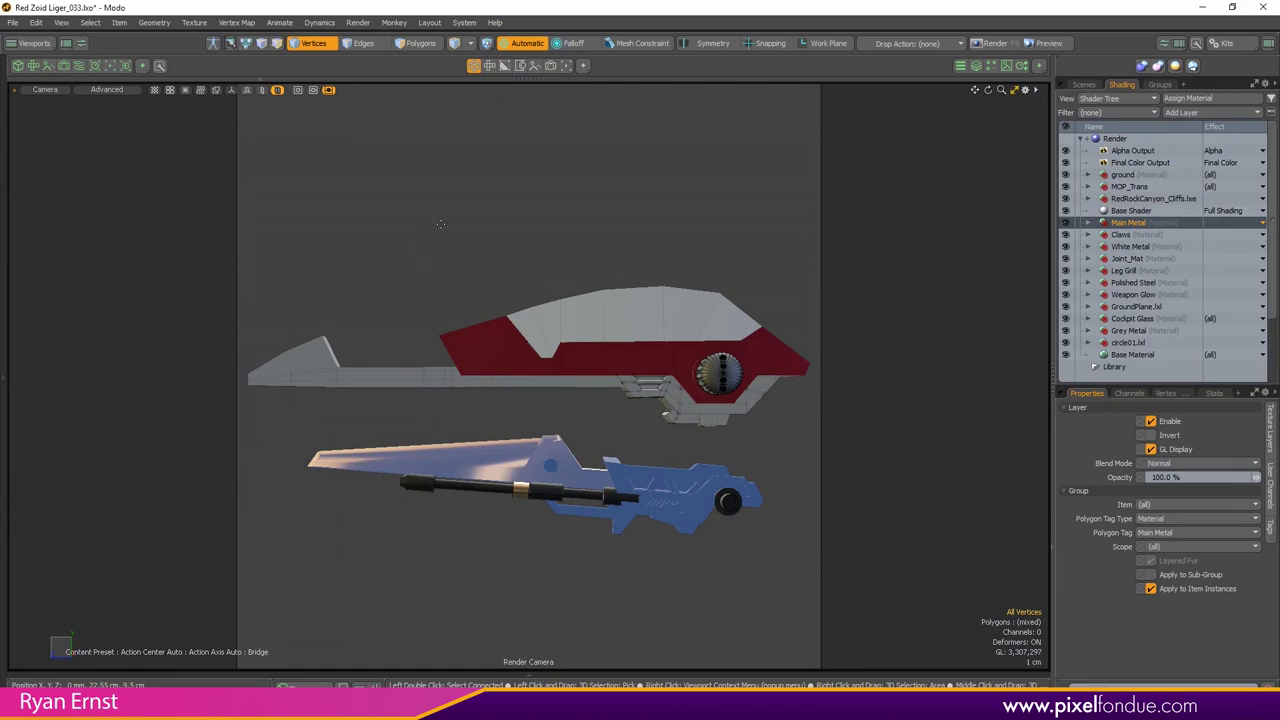
key(ctrl+1)
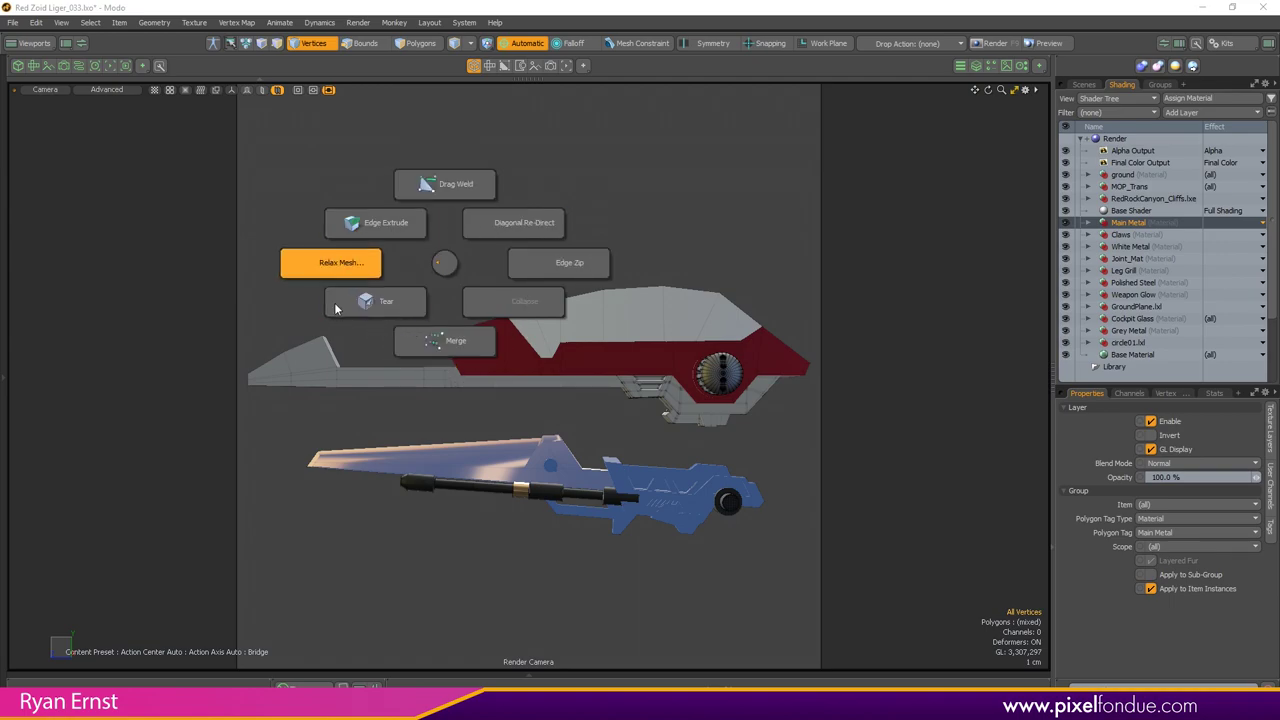
click(443, 263)
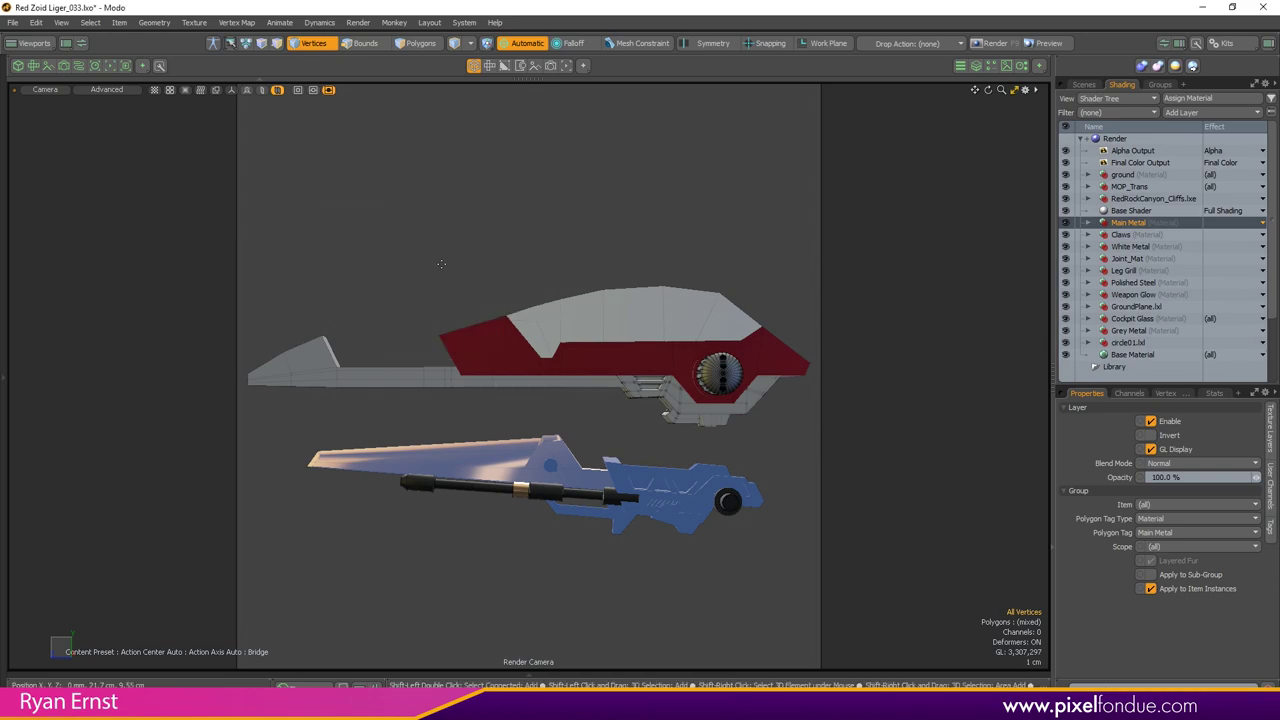
ctrl+alt+shift+right_click(442, 264)
key(alt+e)
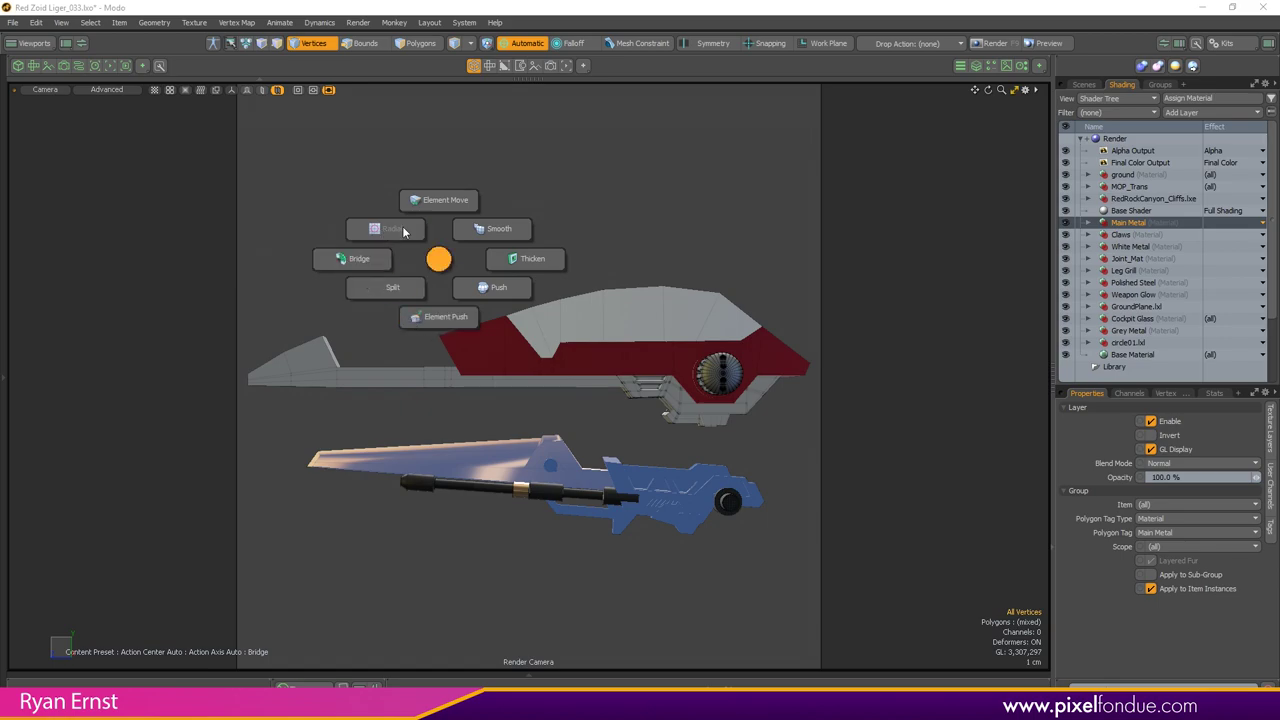
key(alt+d)
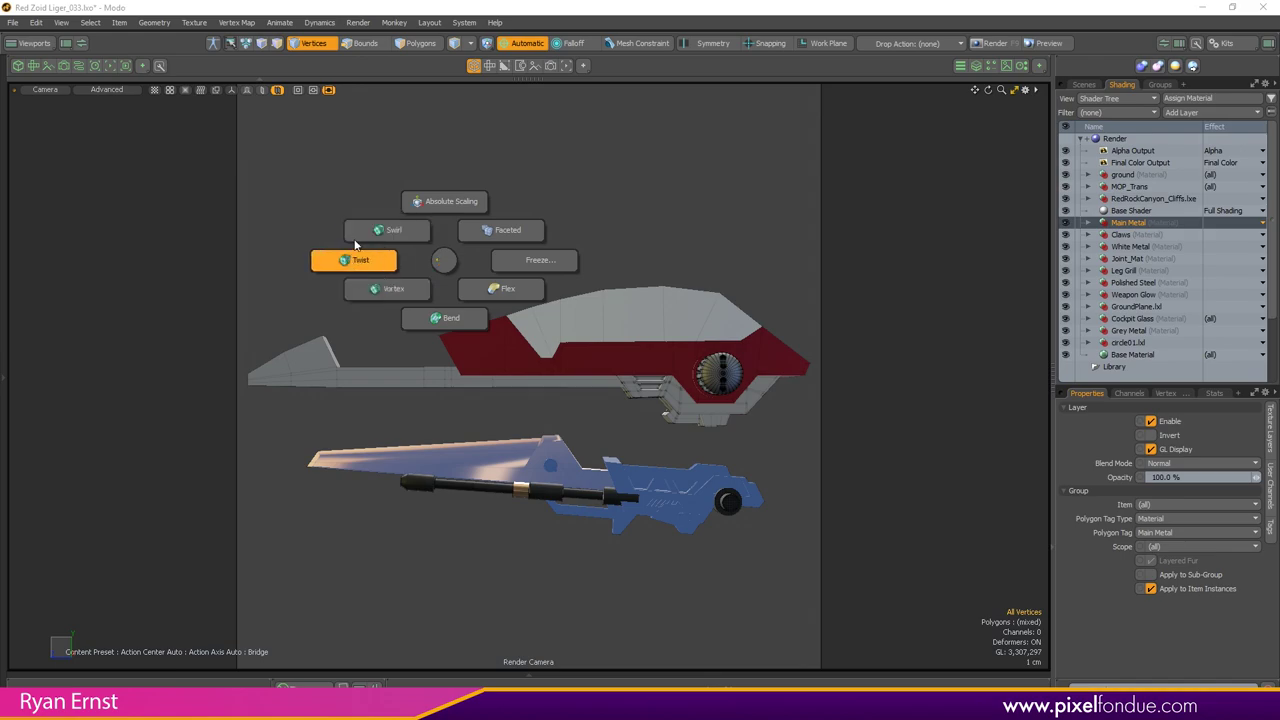
Step: Examine the pie menus that collect the retopology tools and the sculpting tools
key(ctrl+4)
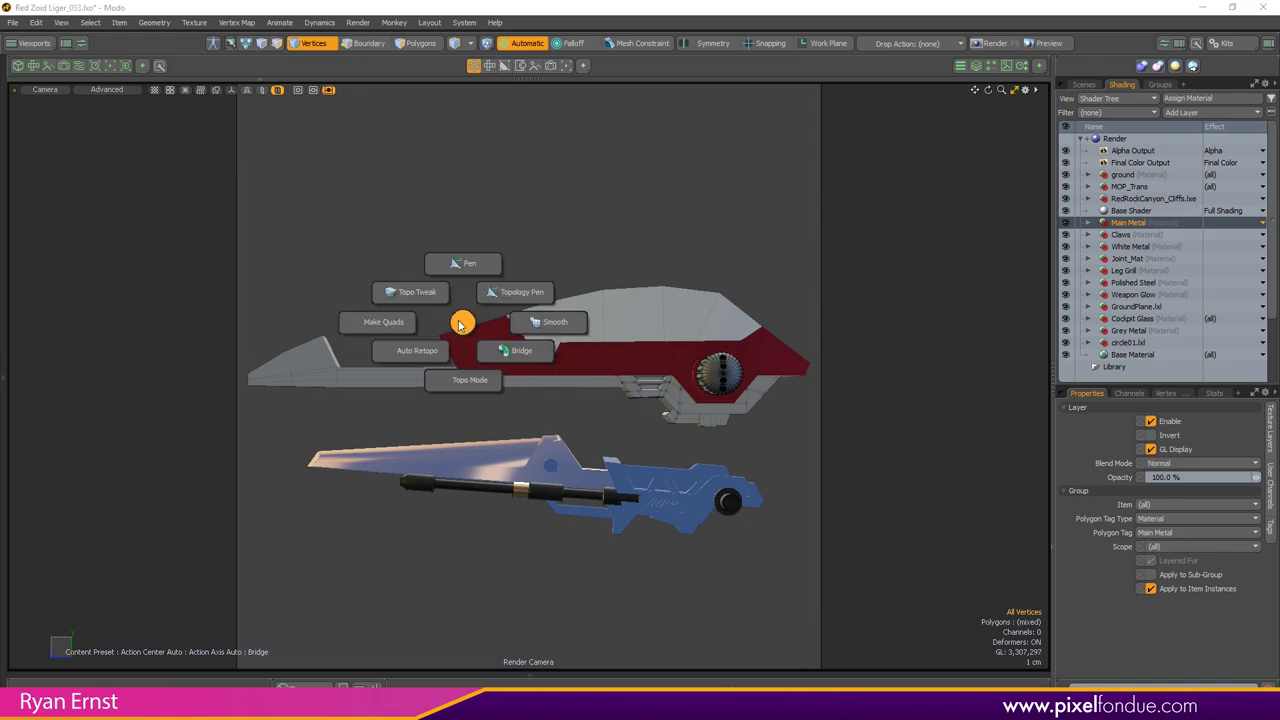
click(463, 380)
key(ctrl+alt+q)
click(456, 383)
key(ctrl+alt+q)
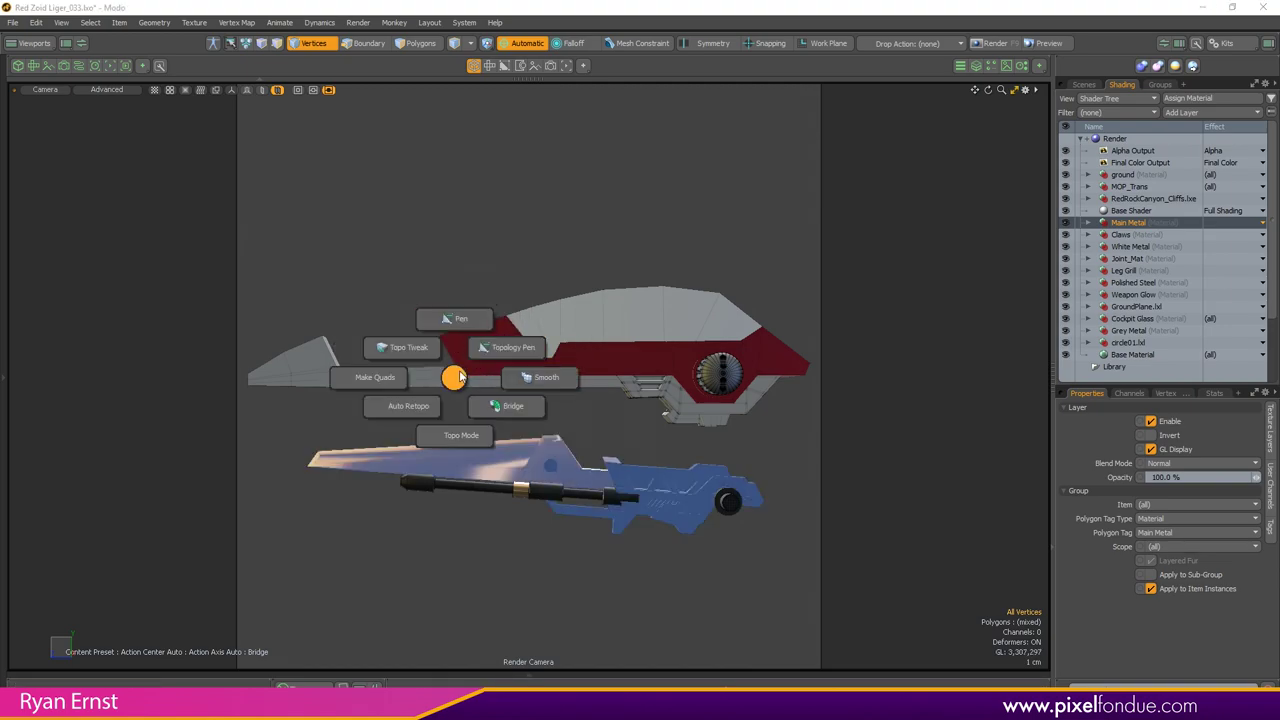
key(ctrl+alt+w)
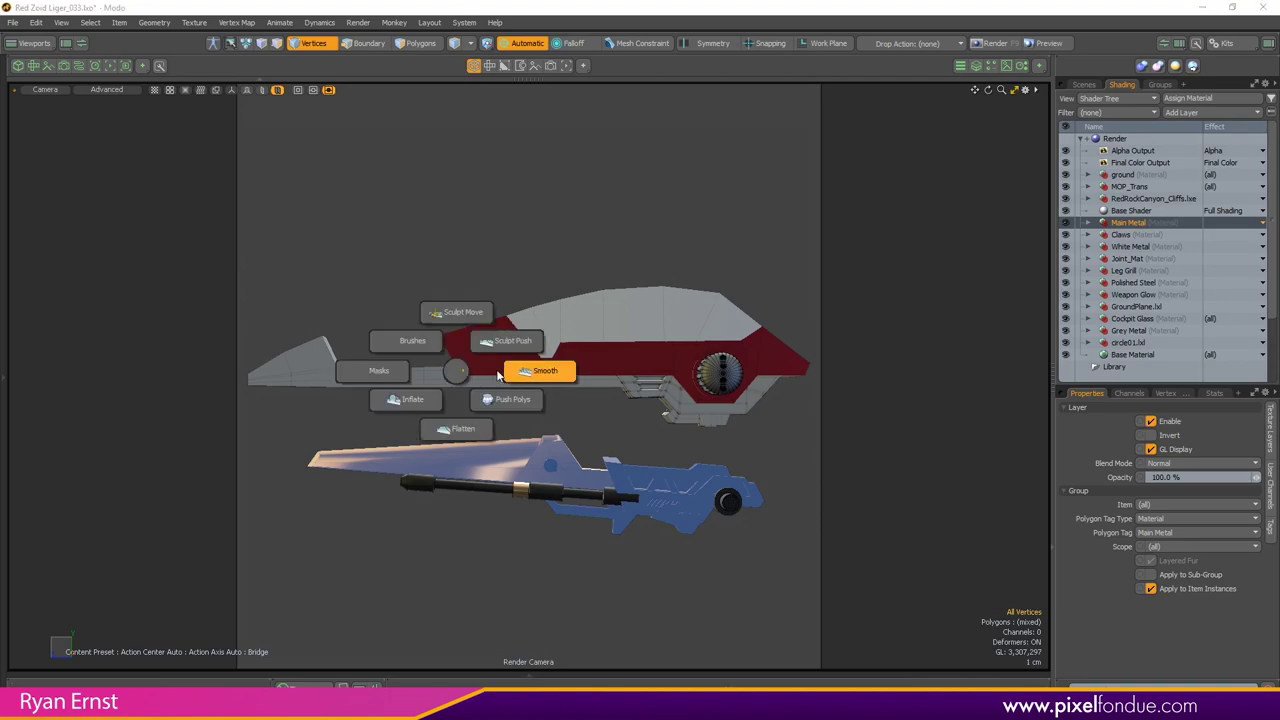
key(ctrl+alt+e)
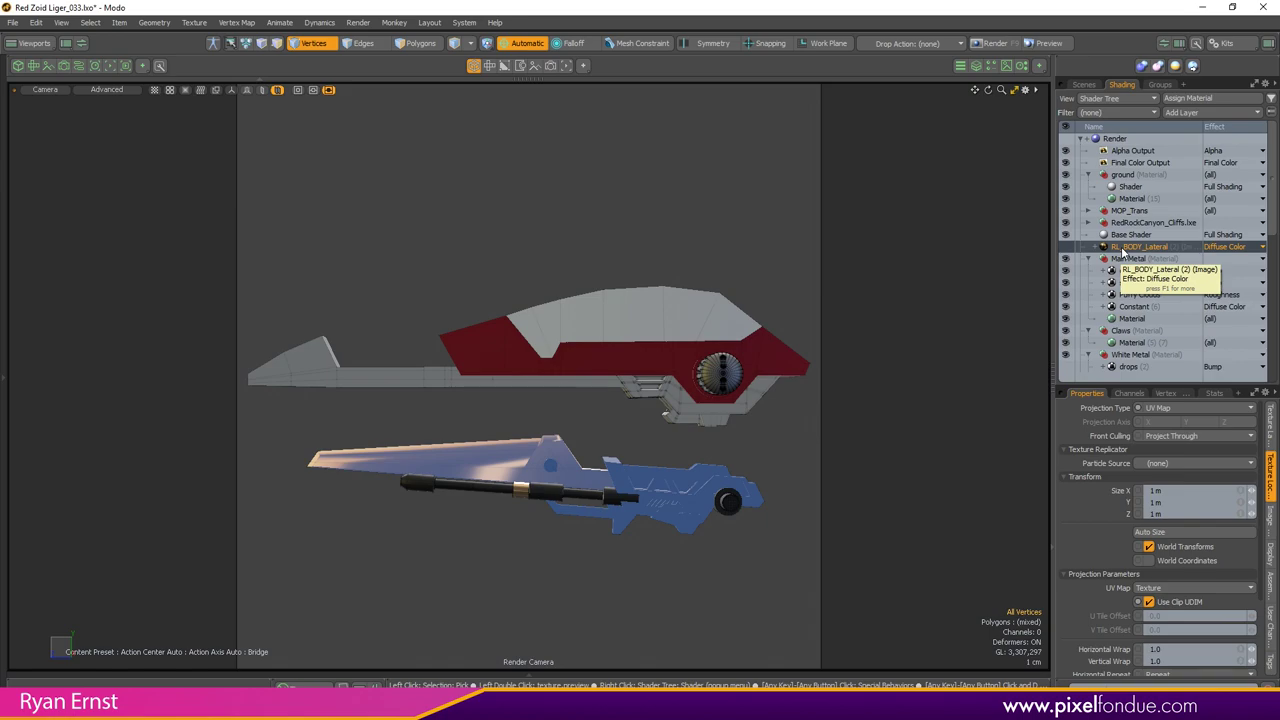
Step: Open the RL_BODY_Lateral image from the shader tree in its default application and return to Modo
right_click(1122, 252)
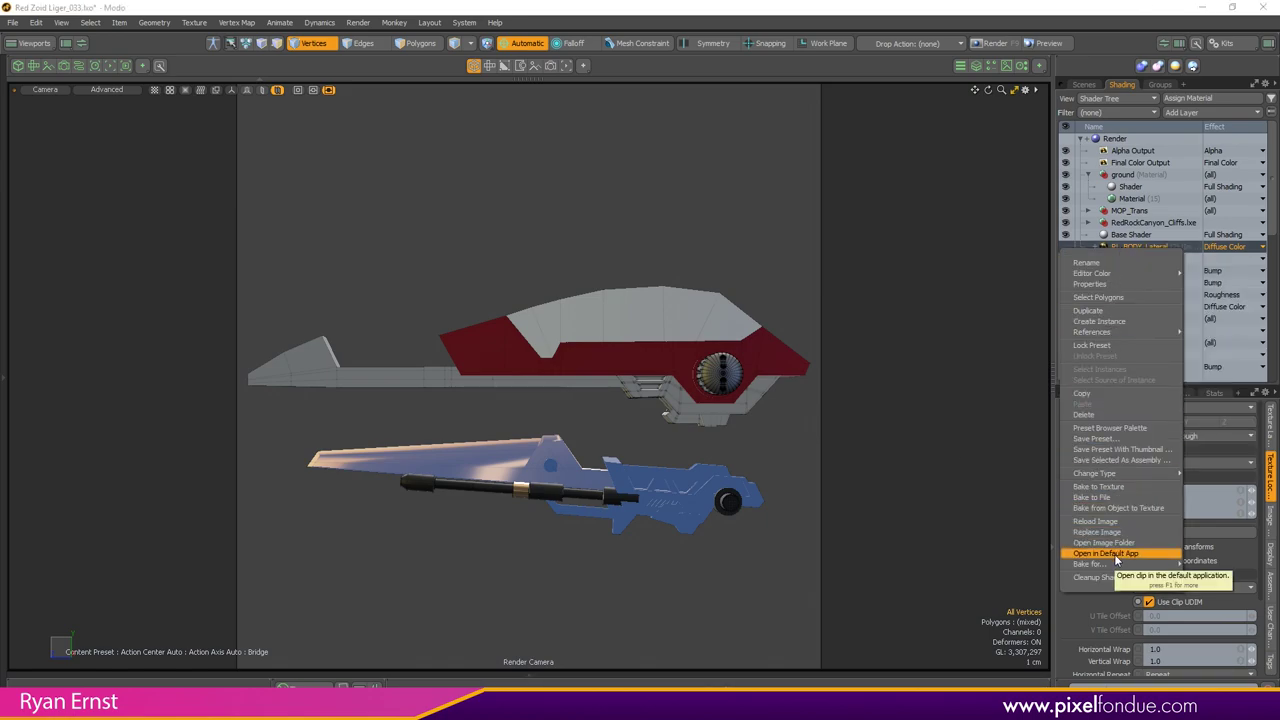
click(1116, 556)
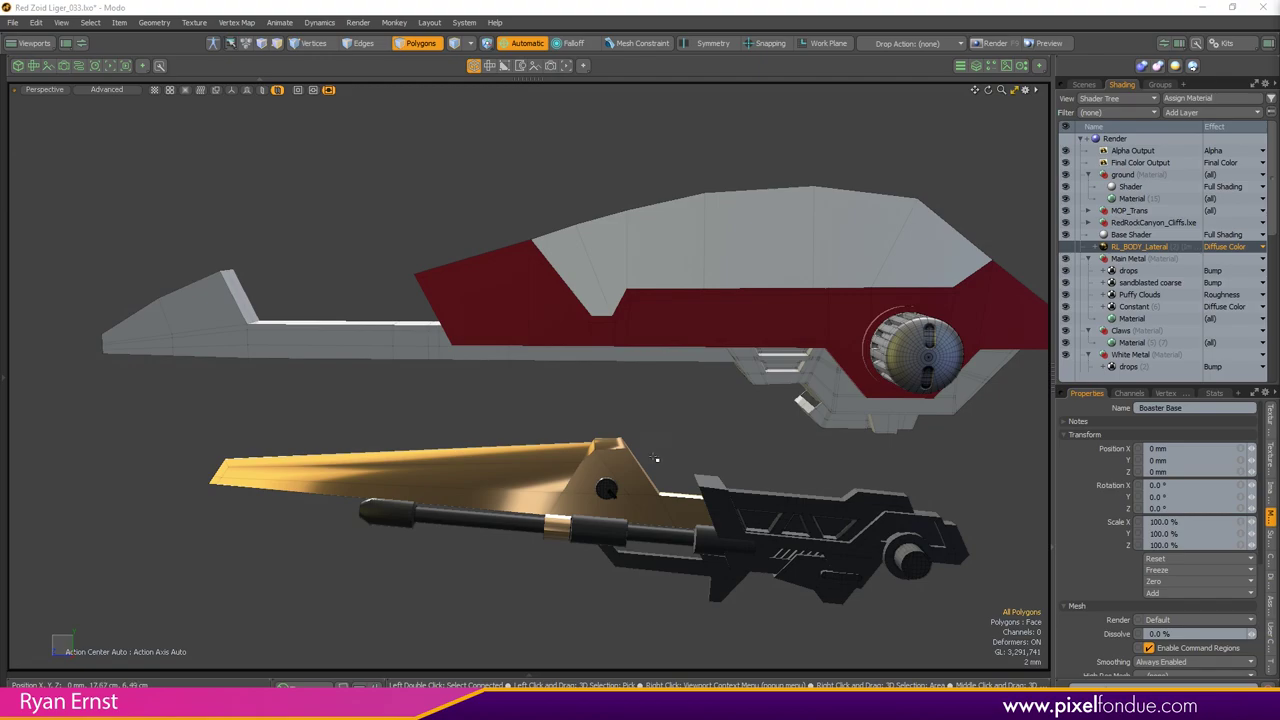
key(alt+Tab)
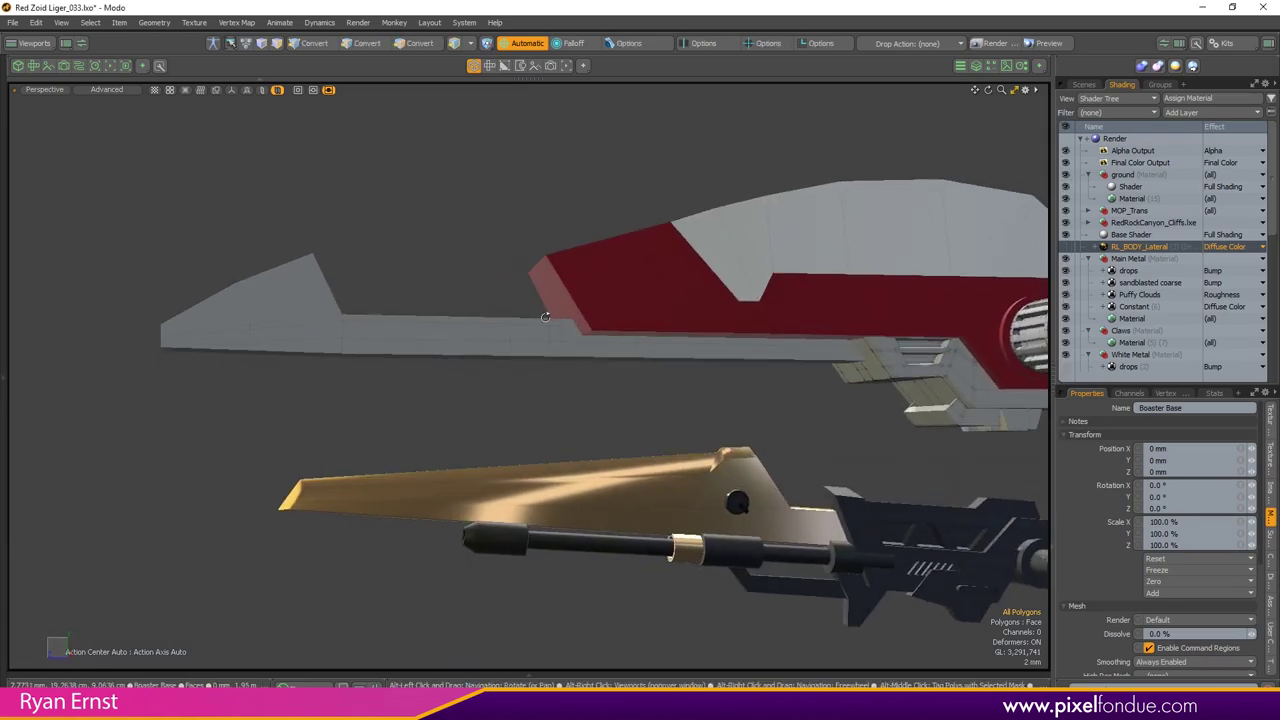
Step: Select adjacent polygons on the lower strip of the Boaster Base arm and extend the selection pattern along its length
alt+drag(545, 317, 538, 320)
shift+click(332, 341)
shift+click(350, 342)
key(Up)
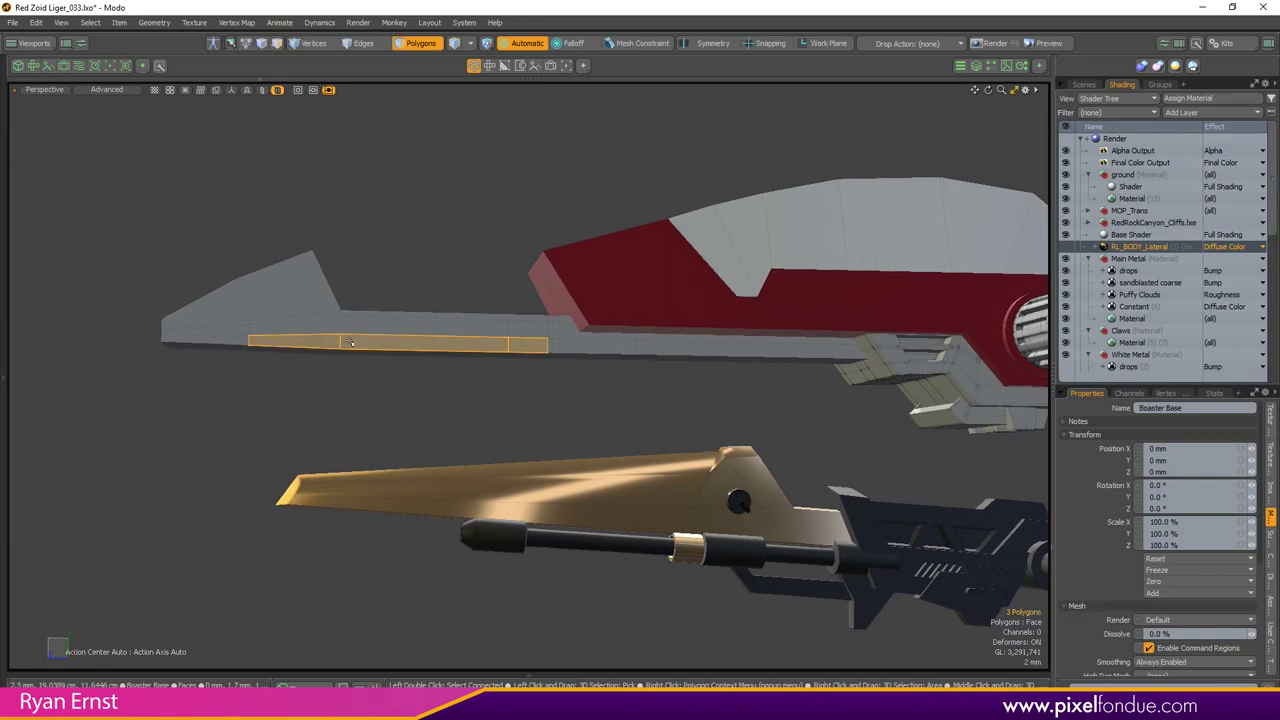
key(Up)
key(Up)
key(Up)
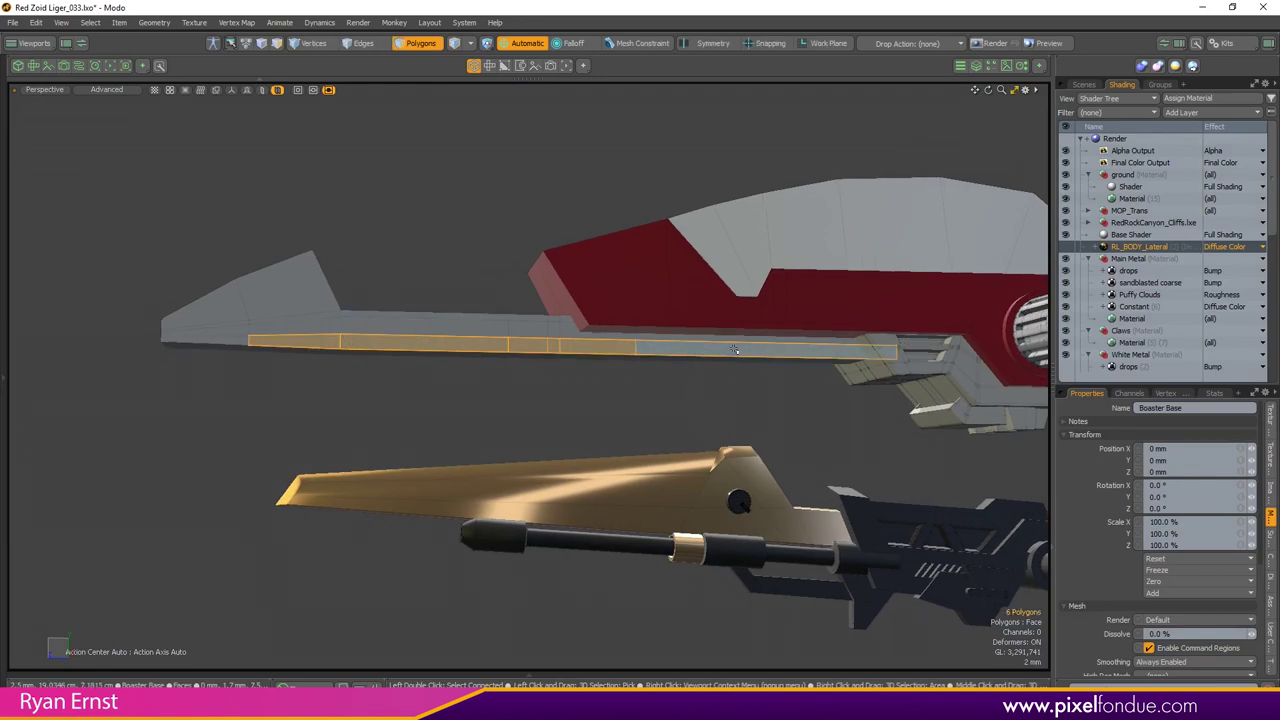
Step: Step the extended polygon selection on the arm's lower strip back, one polygon at a time
key(Down)
key(Down)
key(Down)
key(Down)
key(Down)
Step: Select the two stacked polygons in the arm's middle section, grow and shrink that selection, and clear it
drag(388, 341, 384, 321)
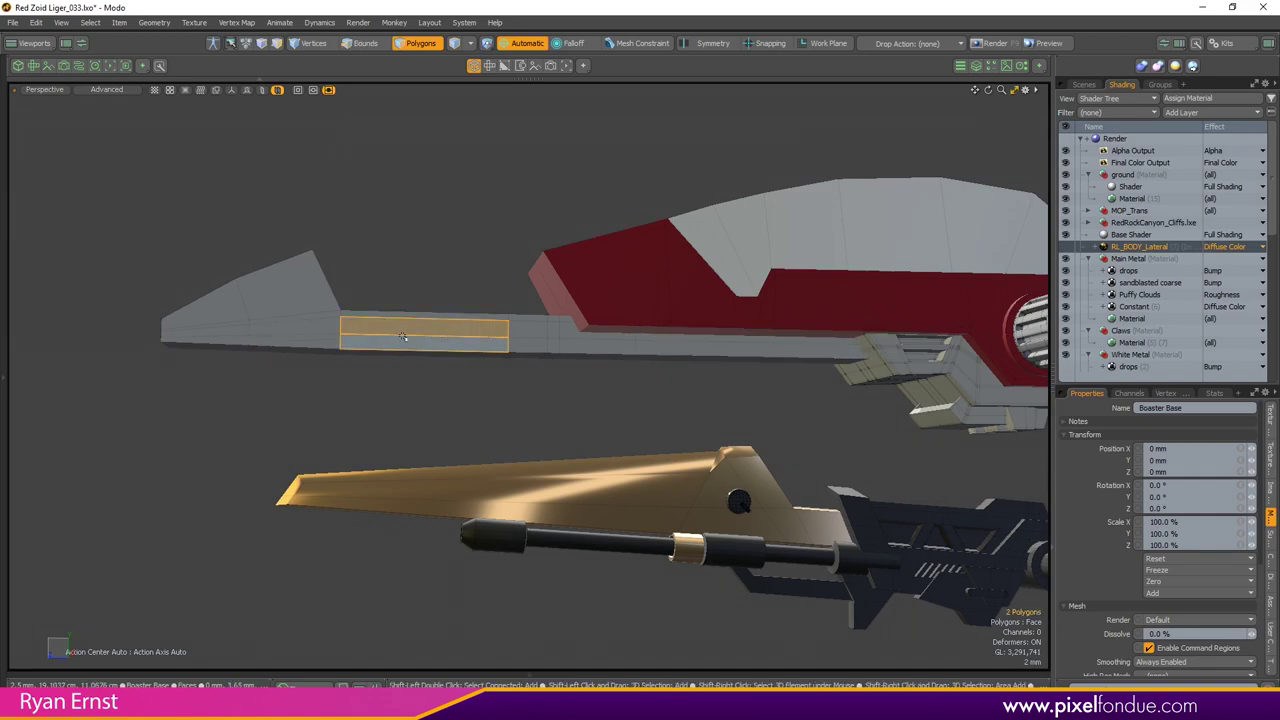
key(shift+Up)
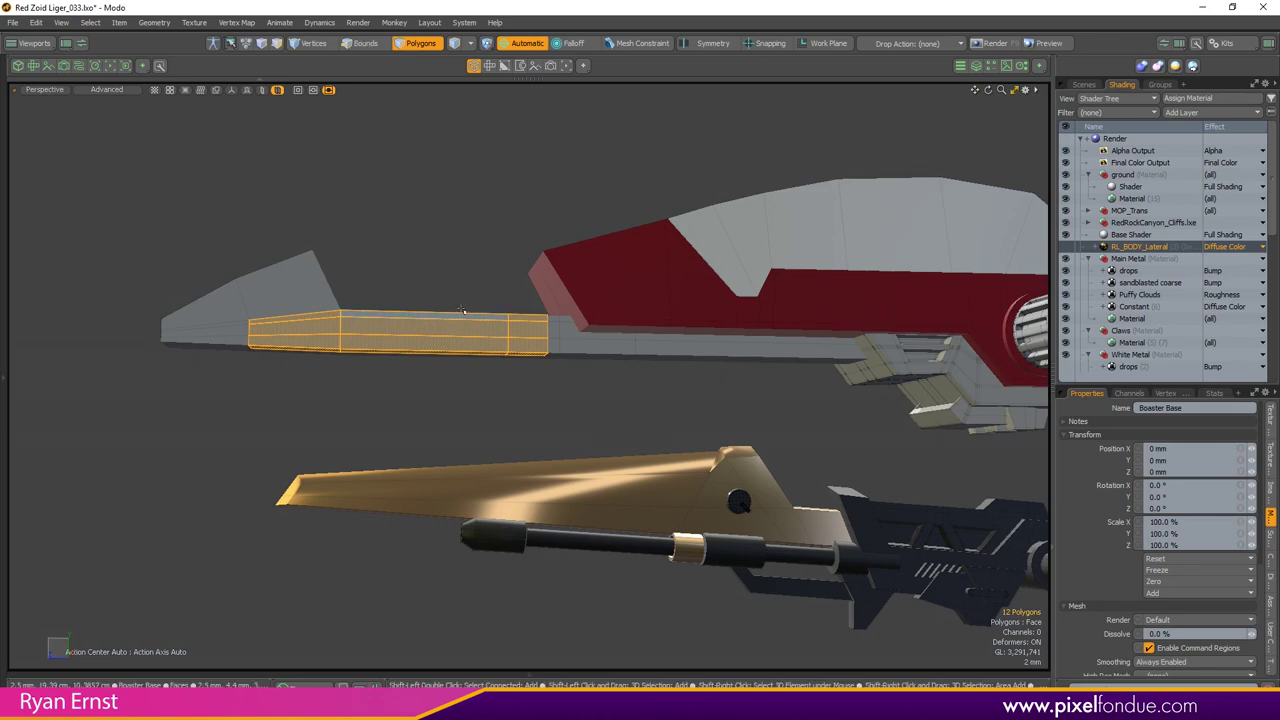
key(shift+Down)
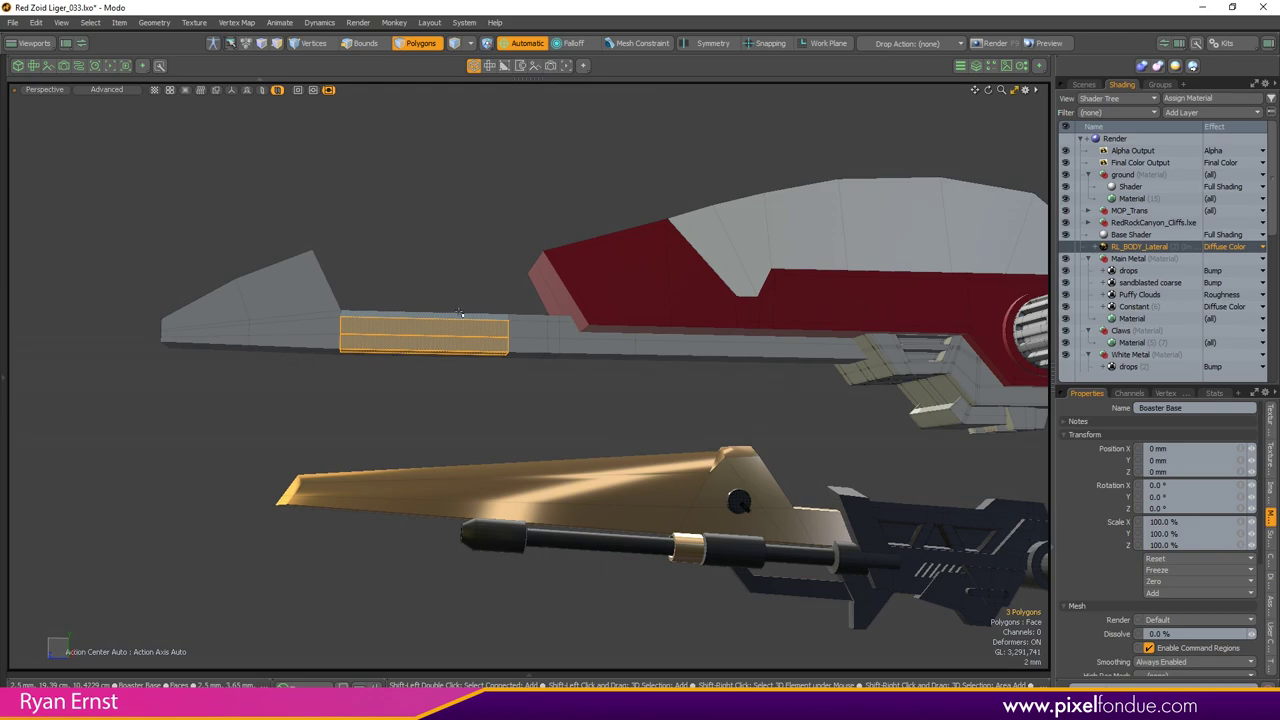
key(Escape)
Step: Select one polygon near each end of the arm's lower strip and fill the selection between them
click(435, 325)
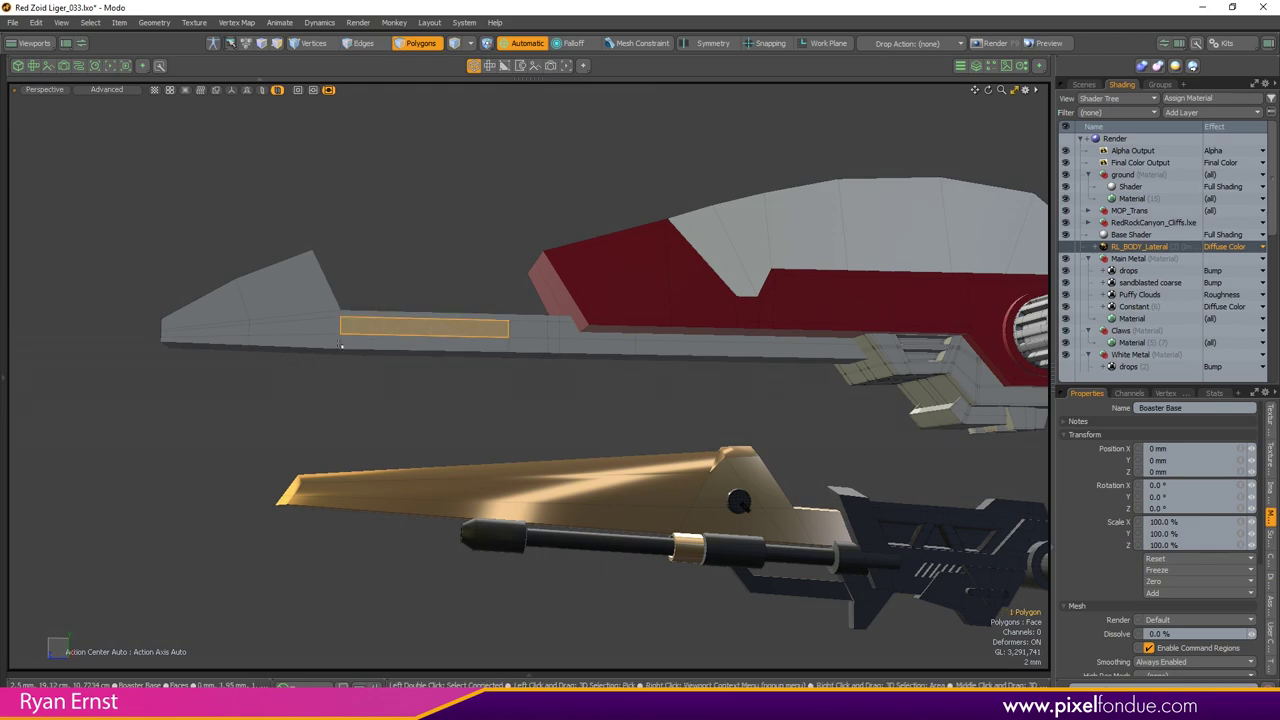
click(300, 341)
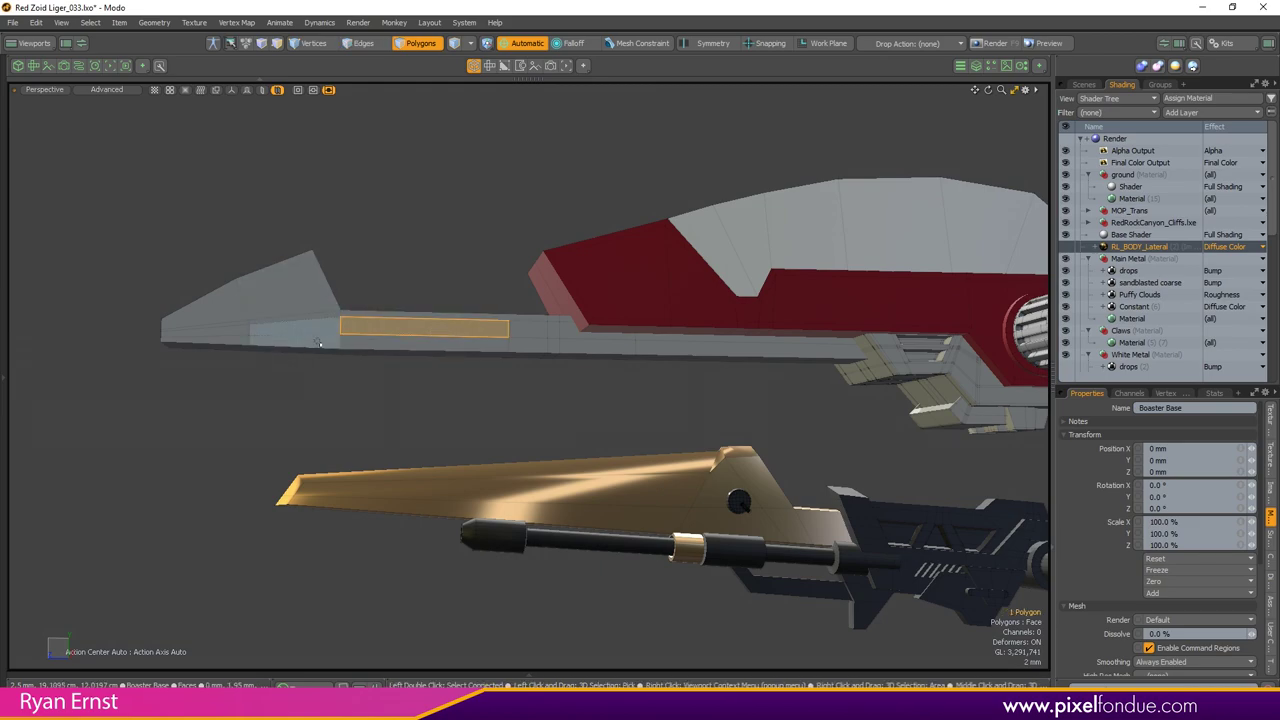
shift+click(686, 349)
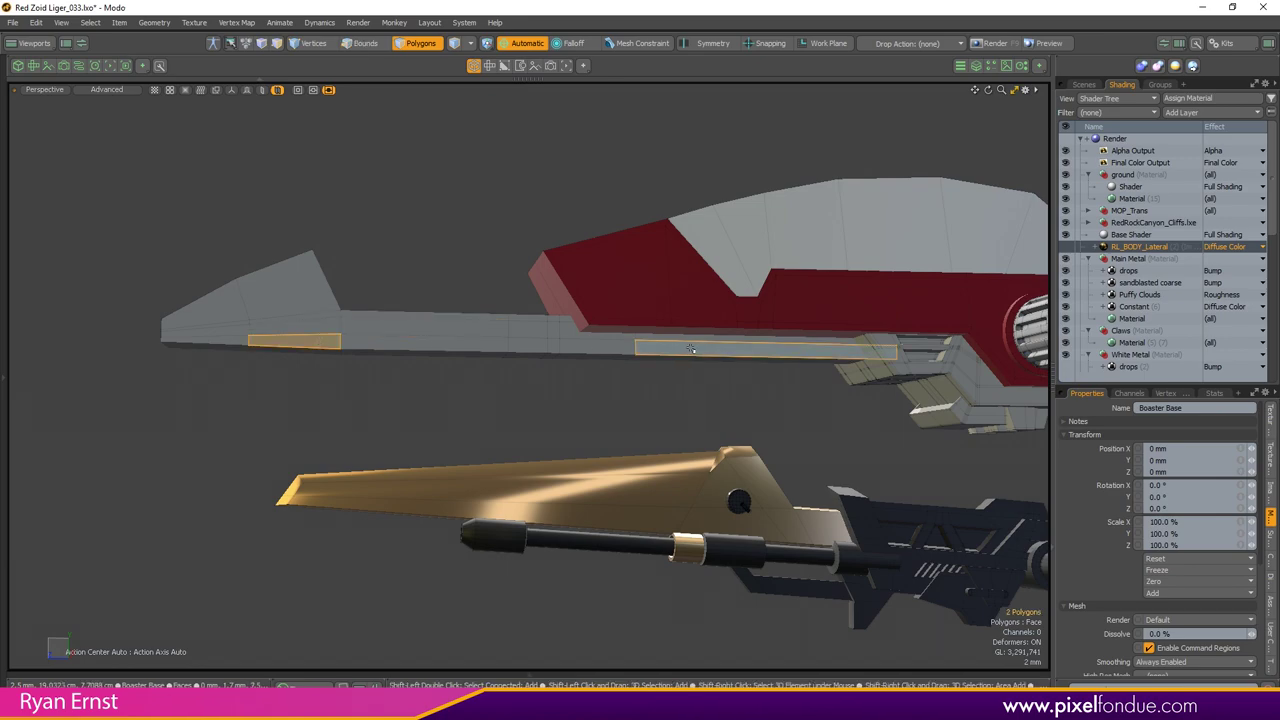
key(alt+shift+g)
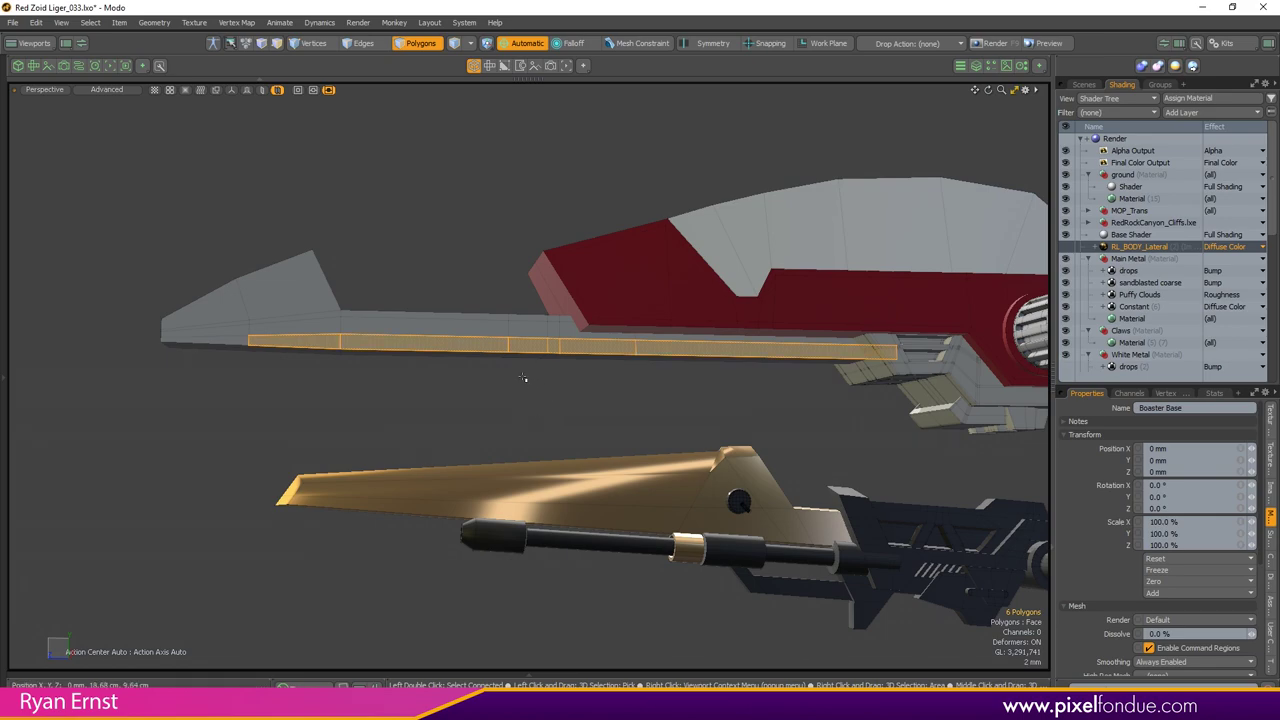
Step: Select two neighbouring polygons on the arm's lower strip and expand them to the full polygon loop
drag(328, 341, 356, 341)
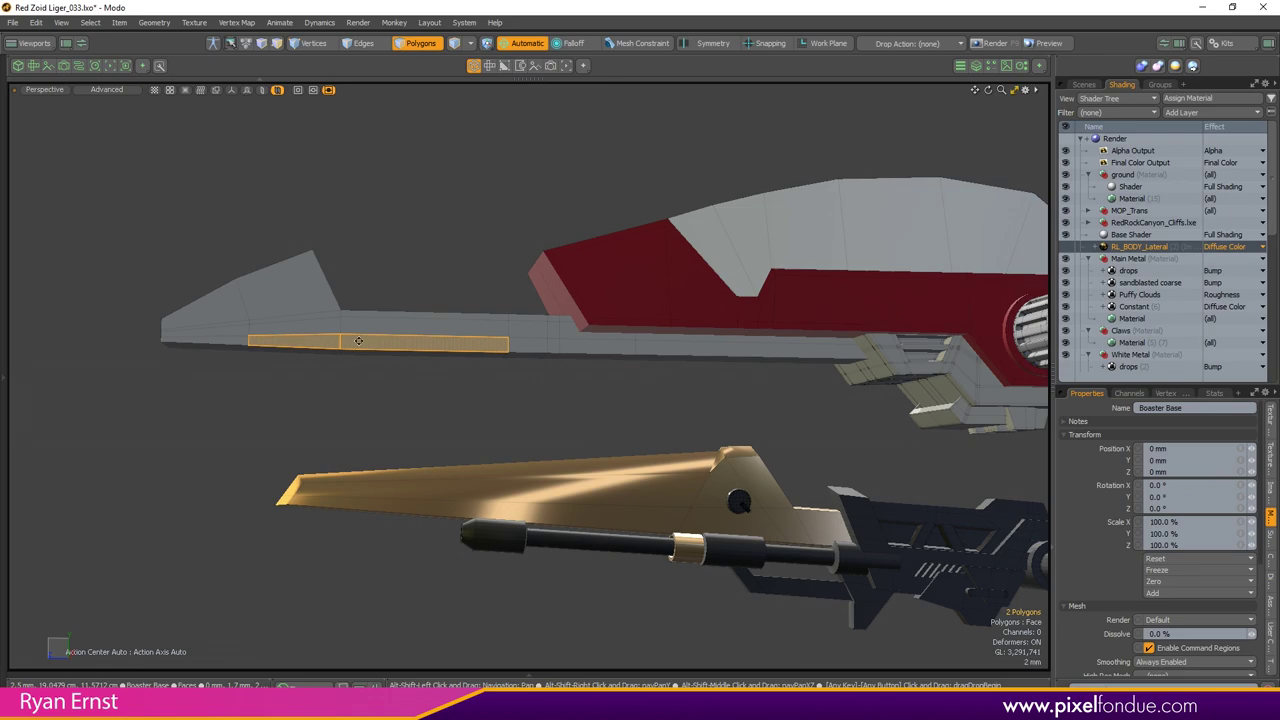
key(l)
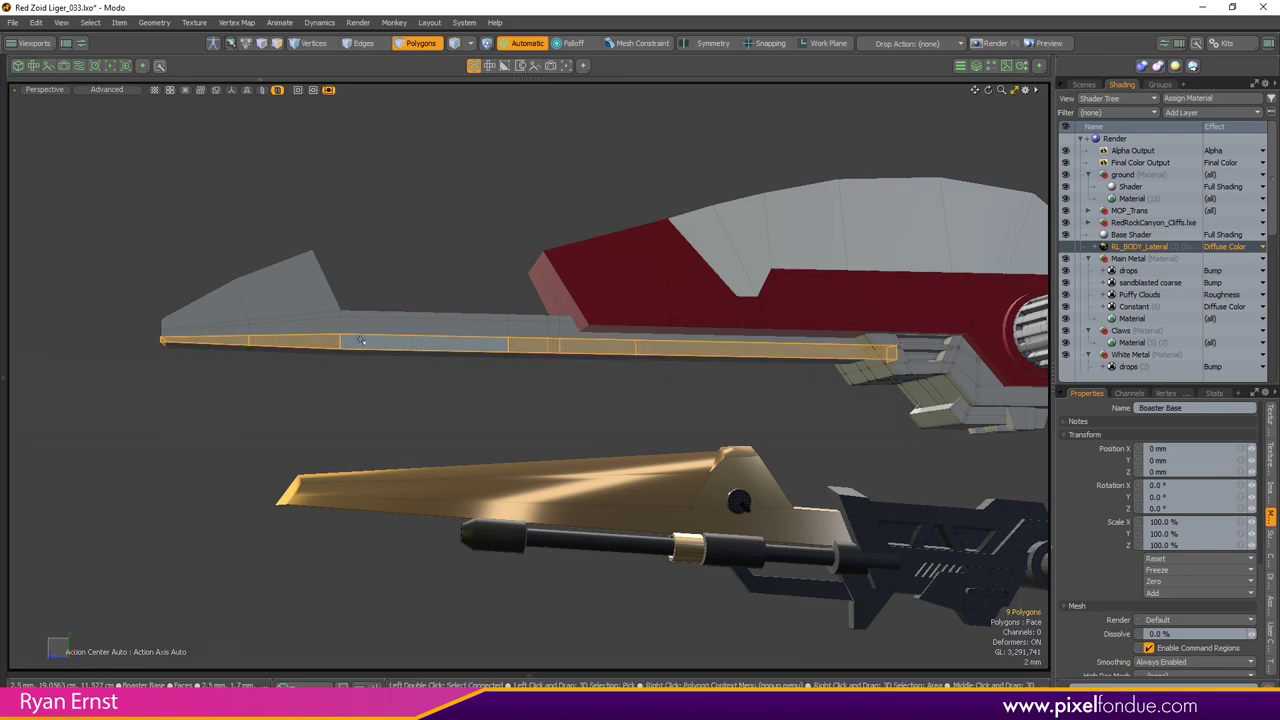
Step: Try to run Coplanar Selection from the stacked polygons in the arm's middle section
alt+drag(536, 344, 415, 354)
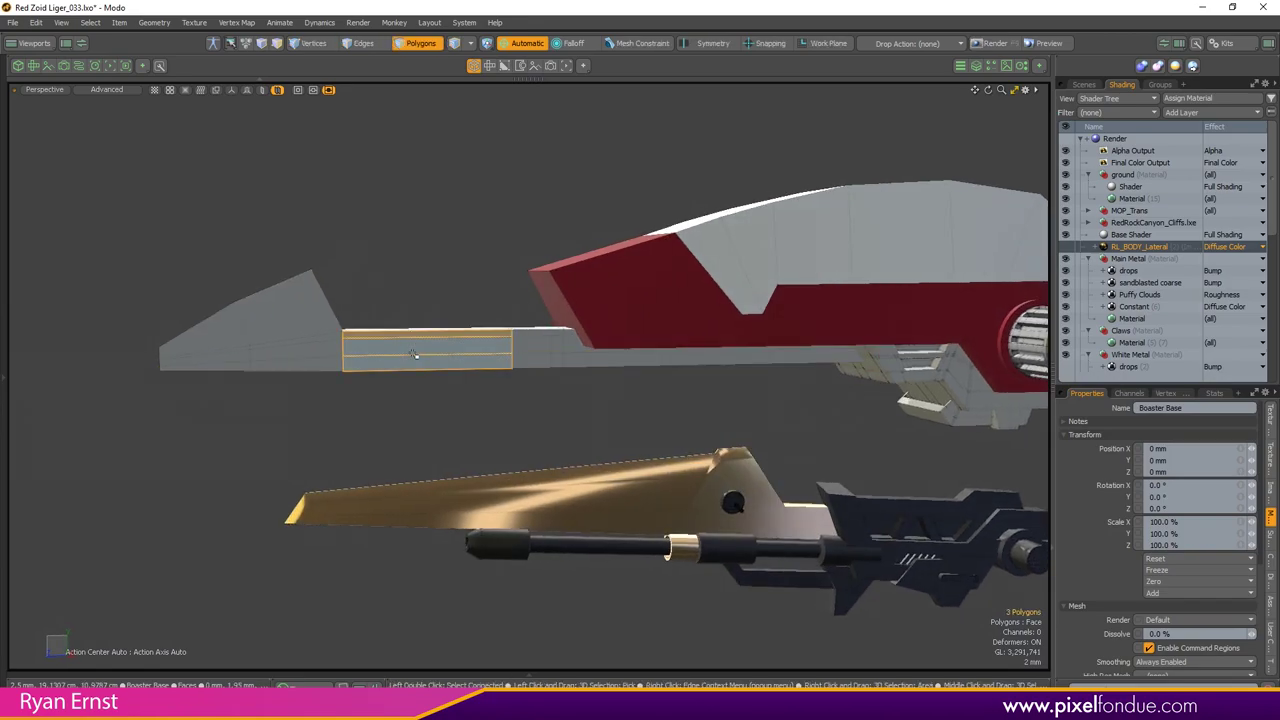
click(414, 354)
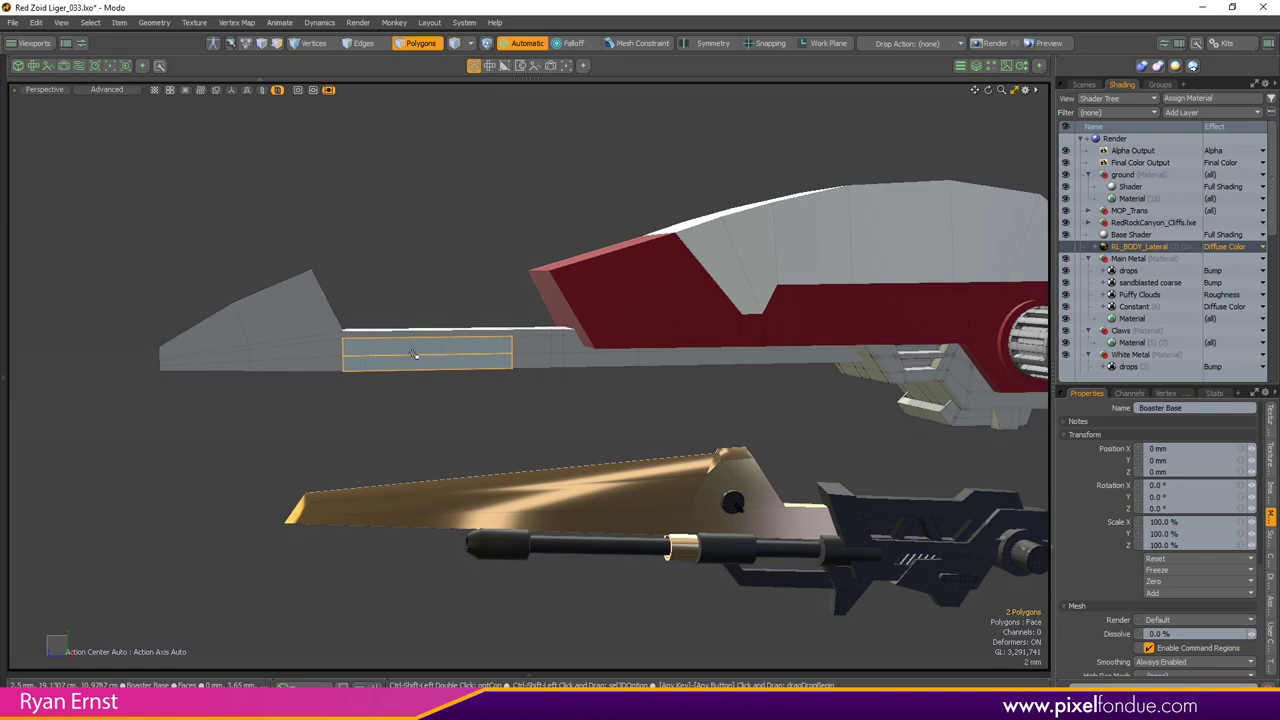
ctrl+shift+double_click(414, 354)
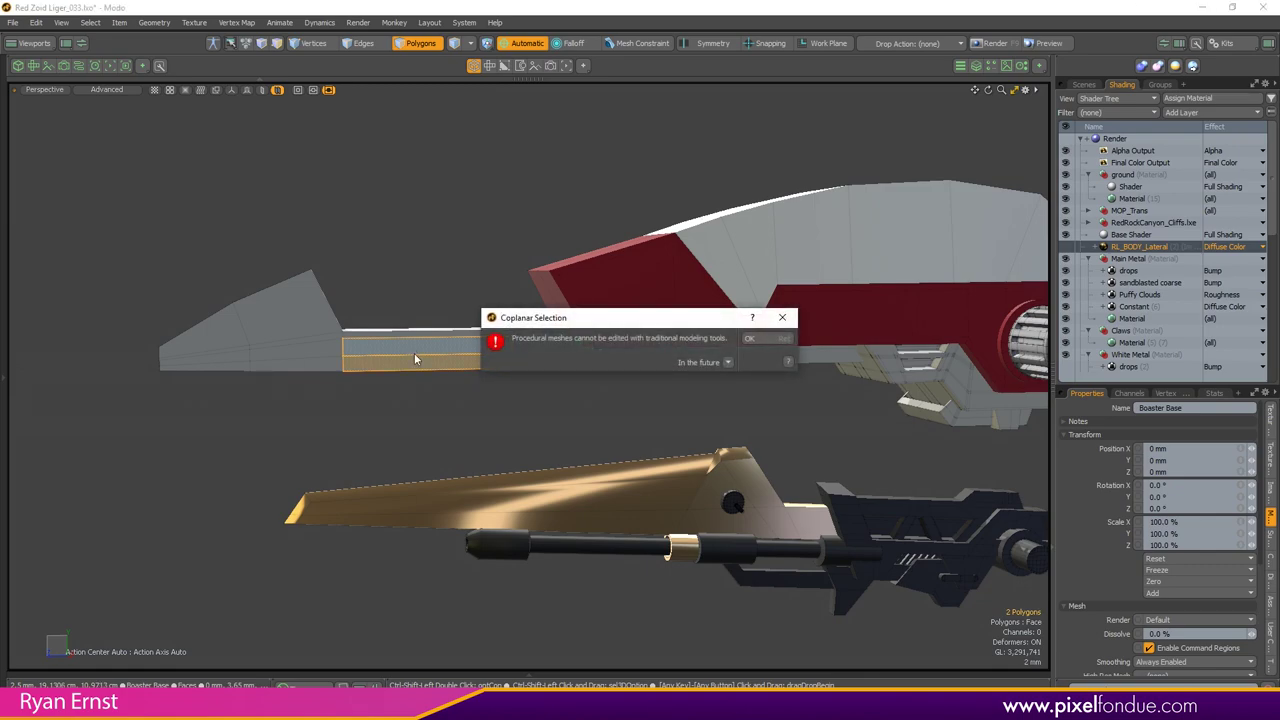
click(757, 342)
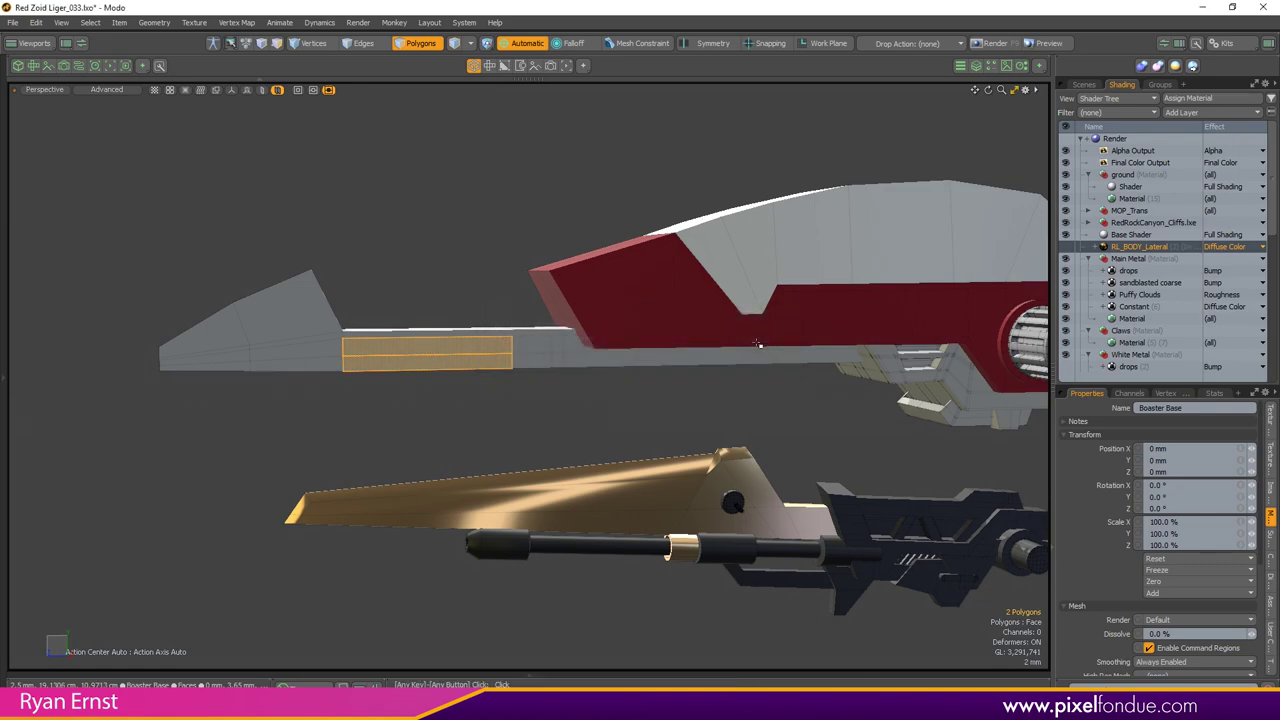
double_click(548, 356)
click(763, 338)
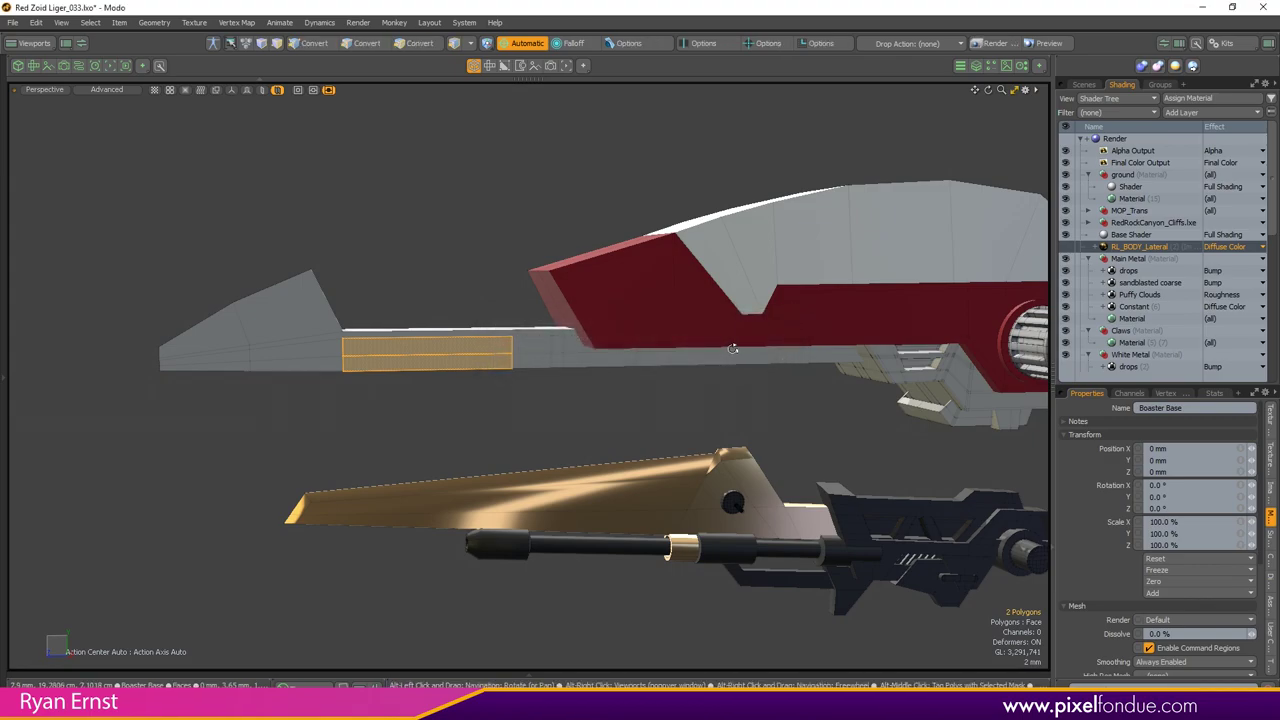
Step: Examine the pie menu of procedural mesh operations such as Thicken Op, Merge Mesh and Edge Bevel Op
key(alt+r)
key(alt+m)
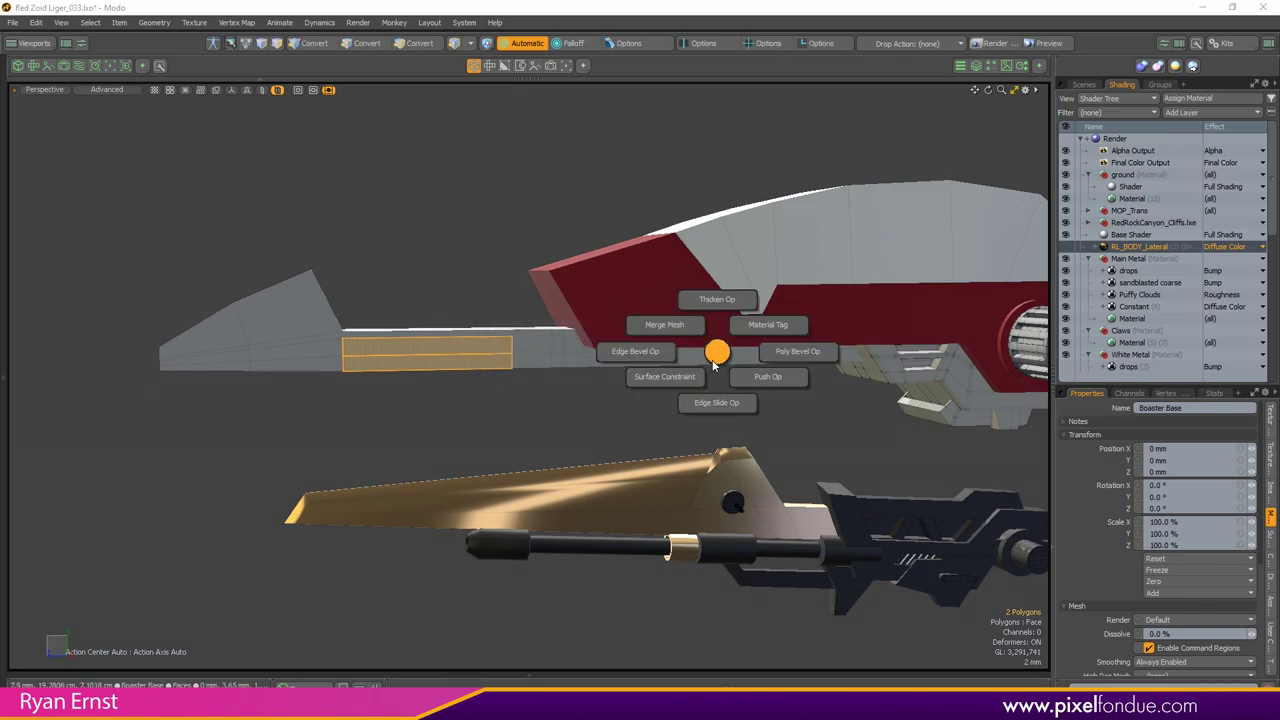
key(alt+m)
click(710, 411)
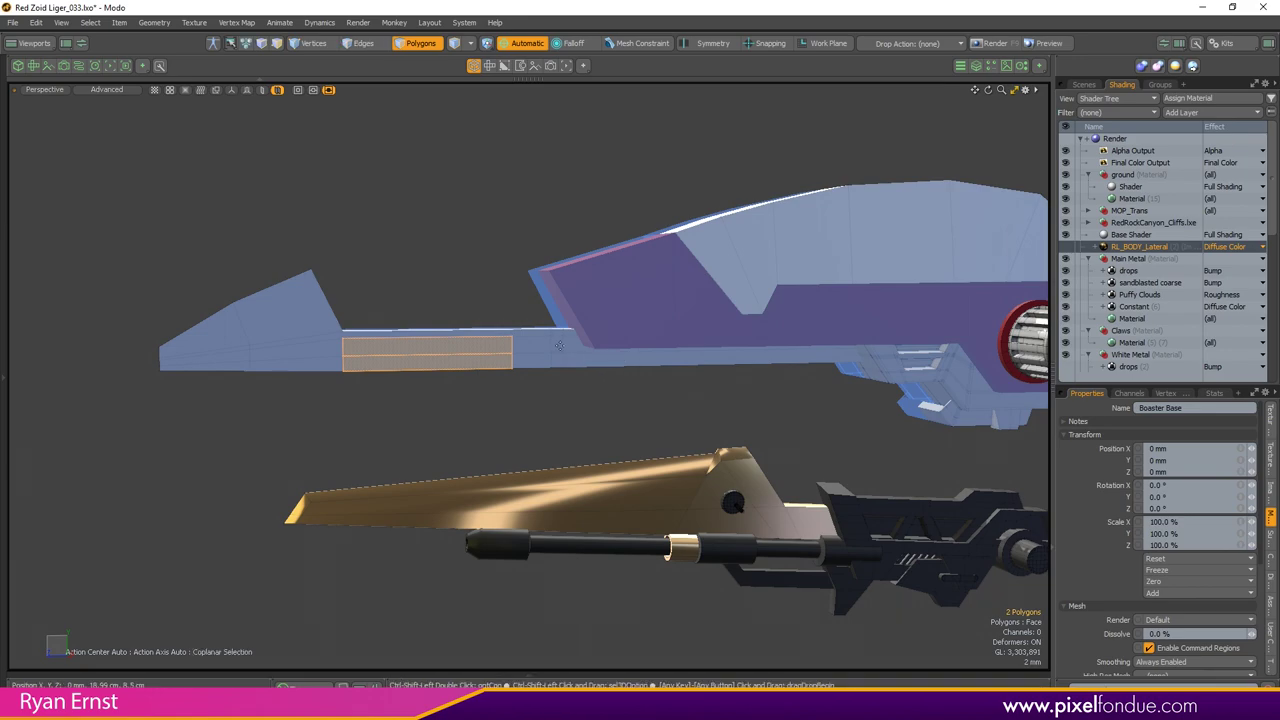
Step: Select polygons on the side of the Boaster Base arm and extend the selection to all coplanar polygons
click(586, 345)
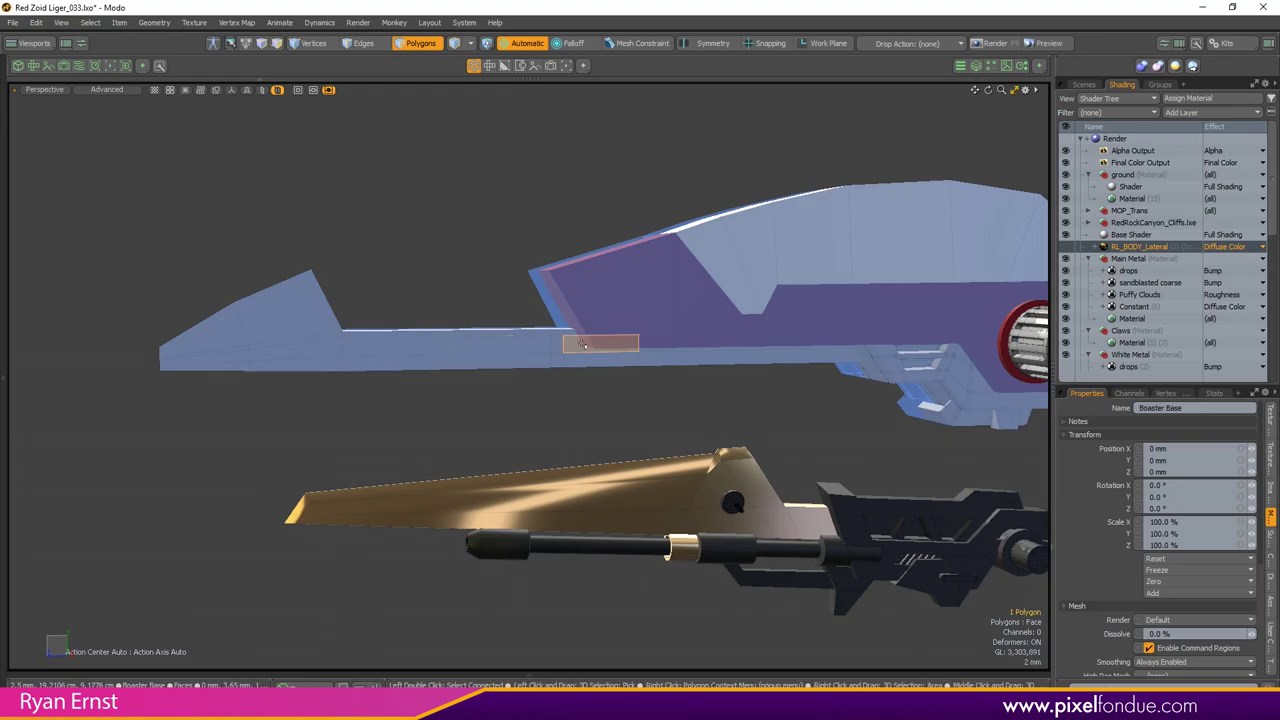
drag(586, 345, 576, 337)
drag(448, 347, 446, 359)
ctrl+shift+click(446, 359)
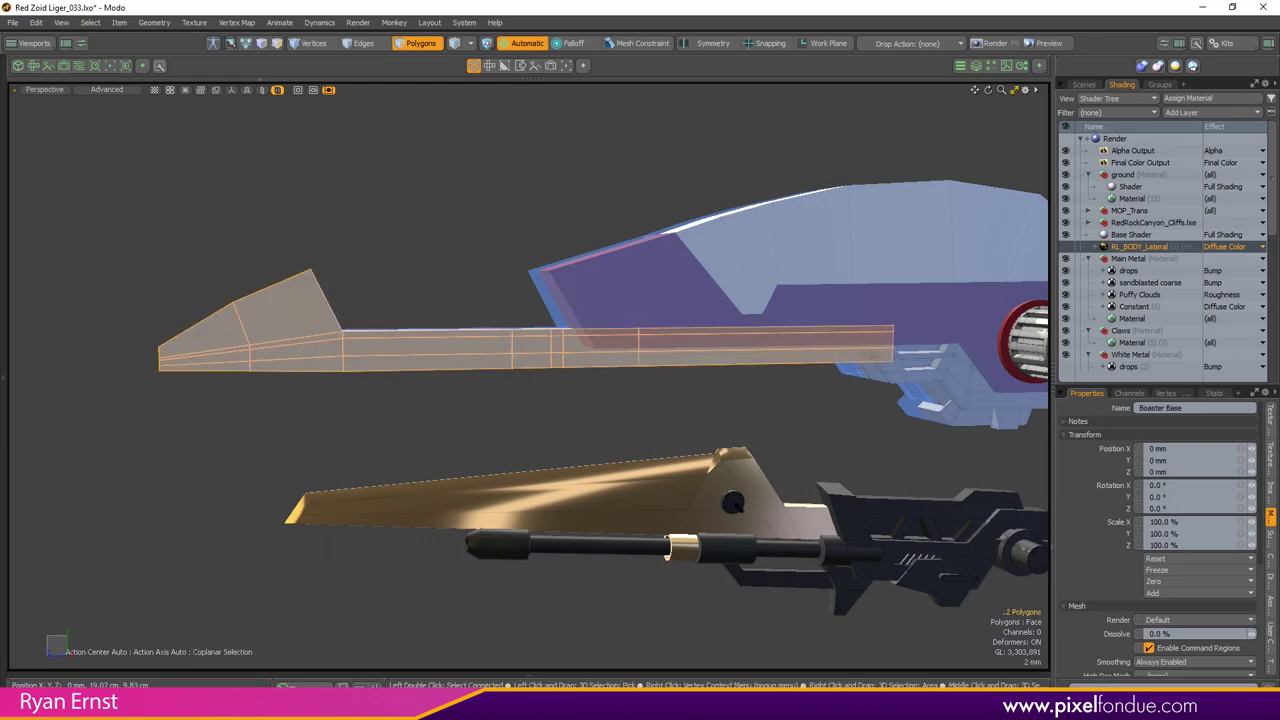
Step: Set the area selection style to Lasso and lasso-select the angled edge polygons on the arm and the body's front
alt+drag(666, 371, 530, 367)
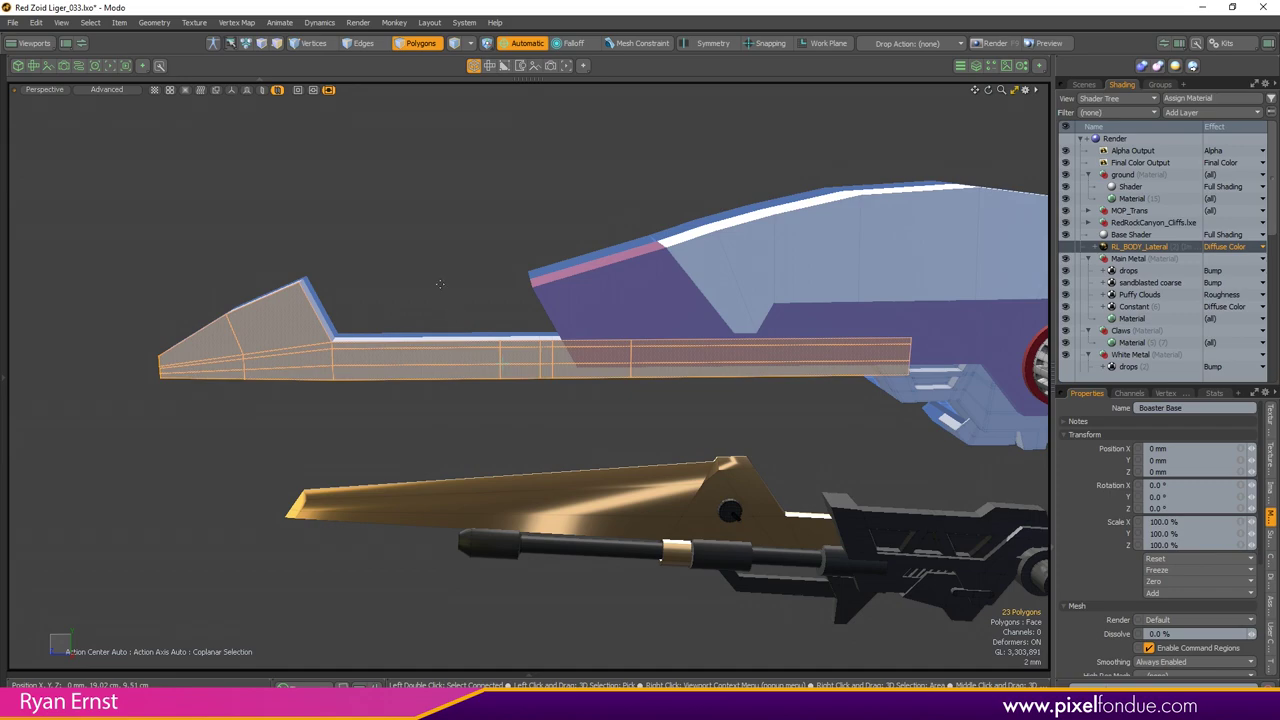
ctrl+shift+right_click(439, 284)
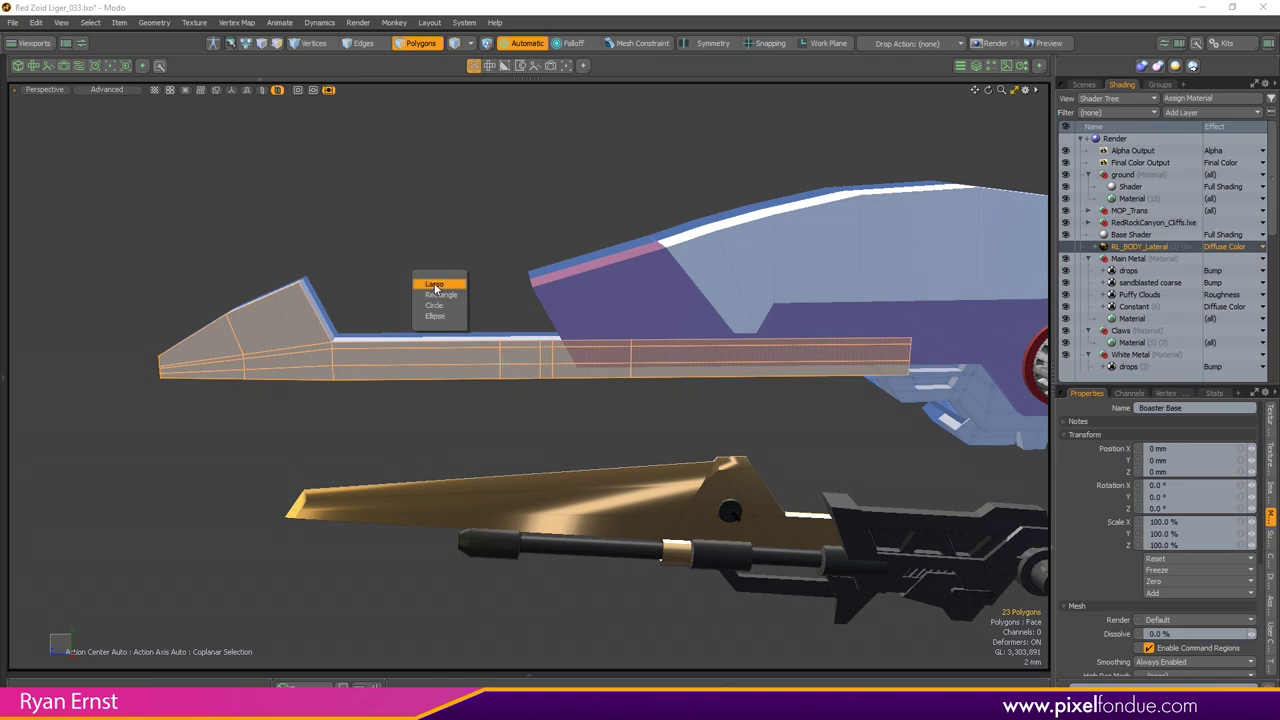
click(435, 285)
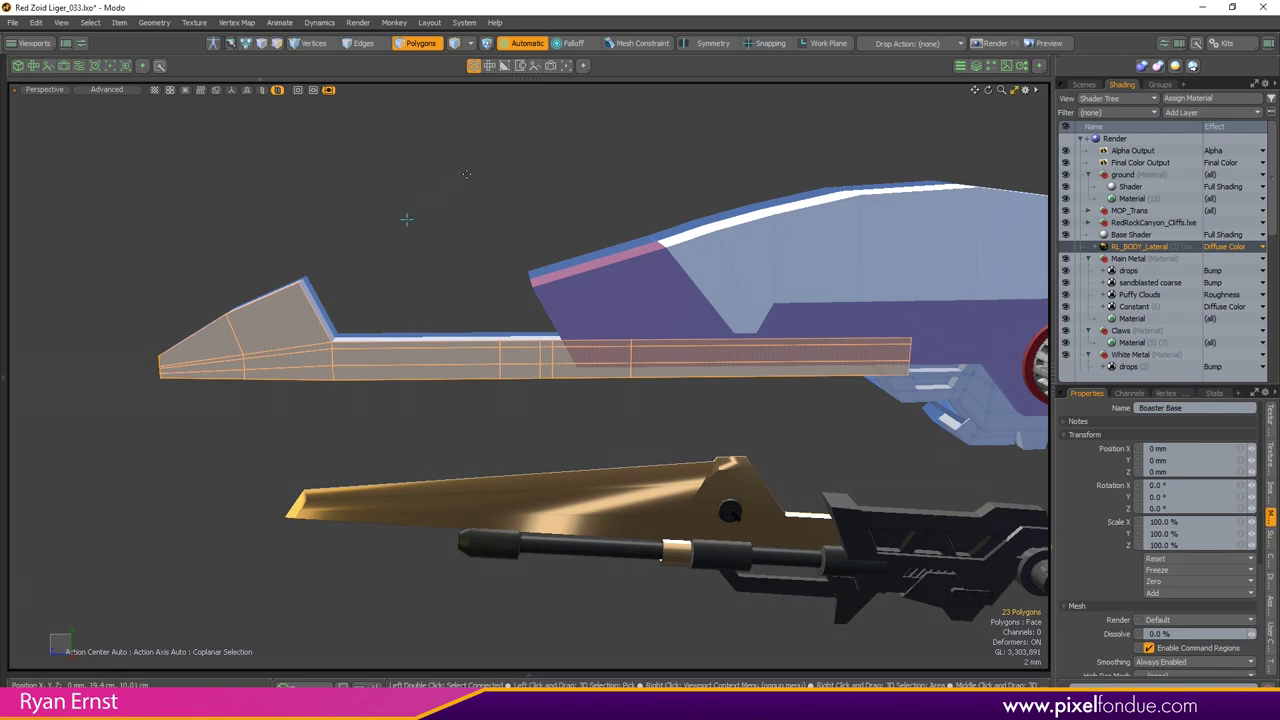
mouse_move(457, 180)
right_down()
mouse_move(337, 211)
mouse_move(686, 137)
mouse_move(617, 151)
right_up()
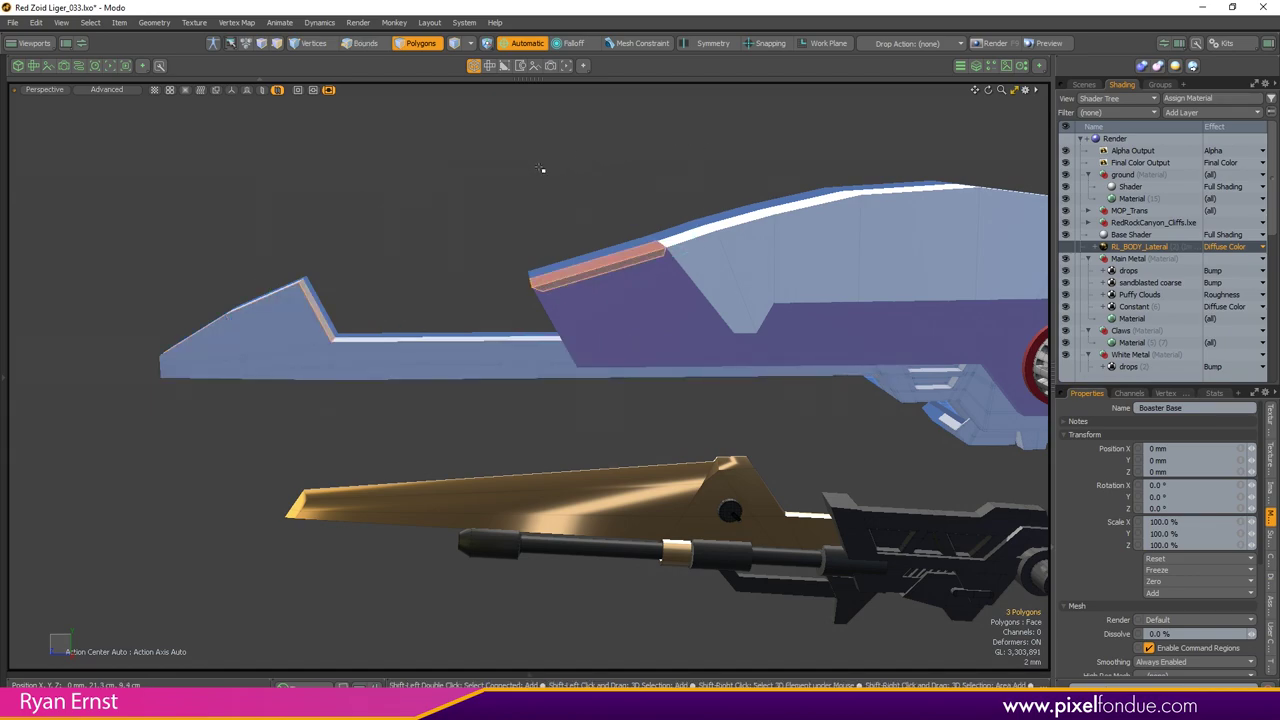
Step: Switch the area selection style to Rectangle, box-select the slanted edge polygon on the arm, and clear the selection
key(slash)
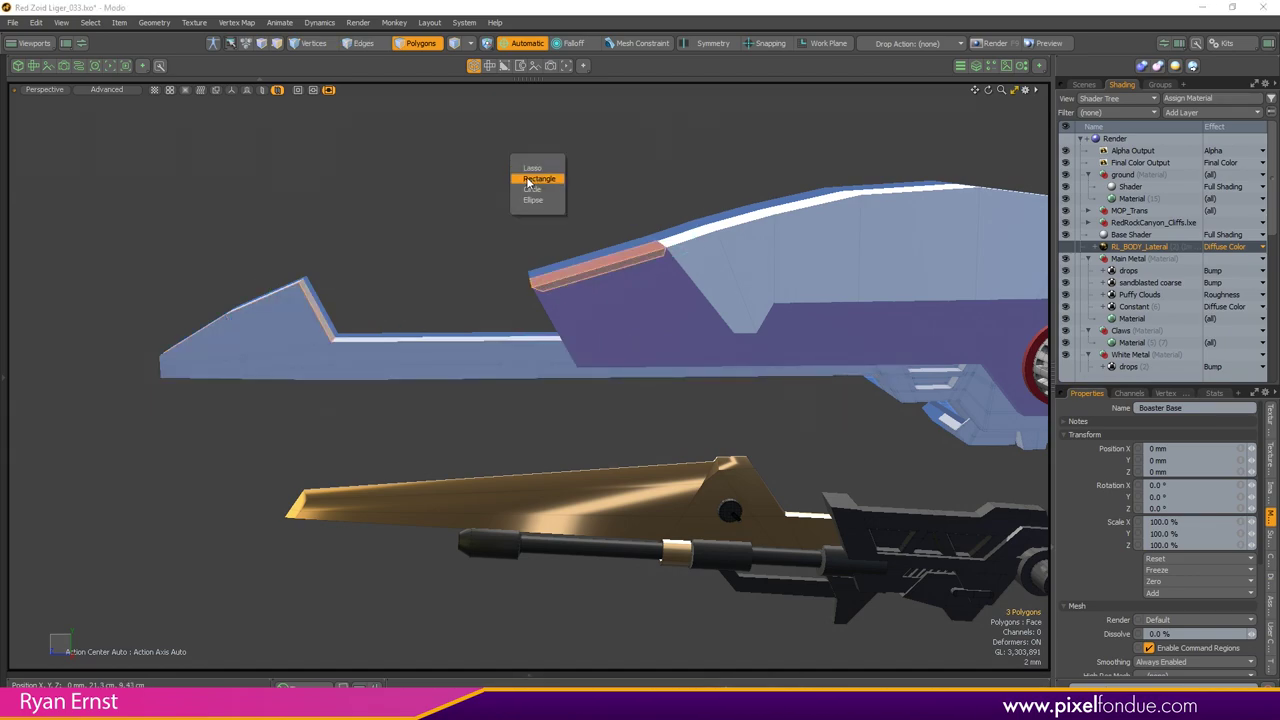
click(528, 182)
click(408, 189)
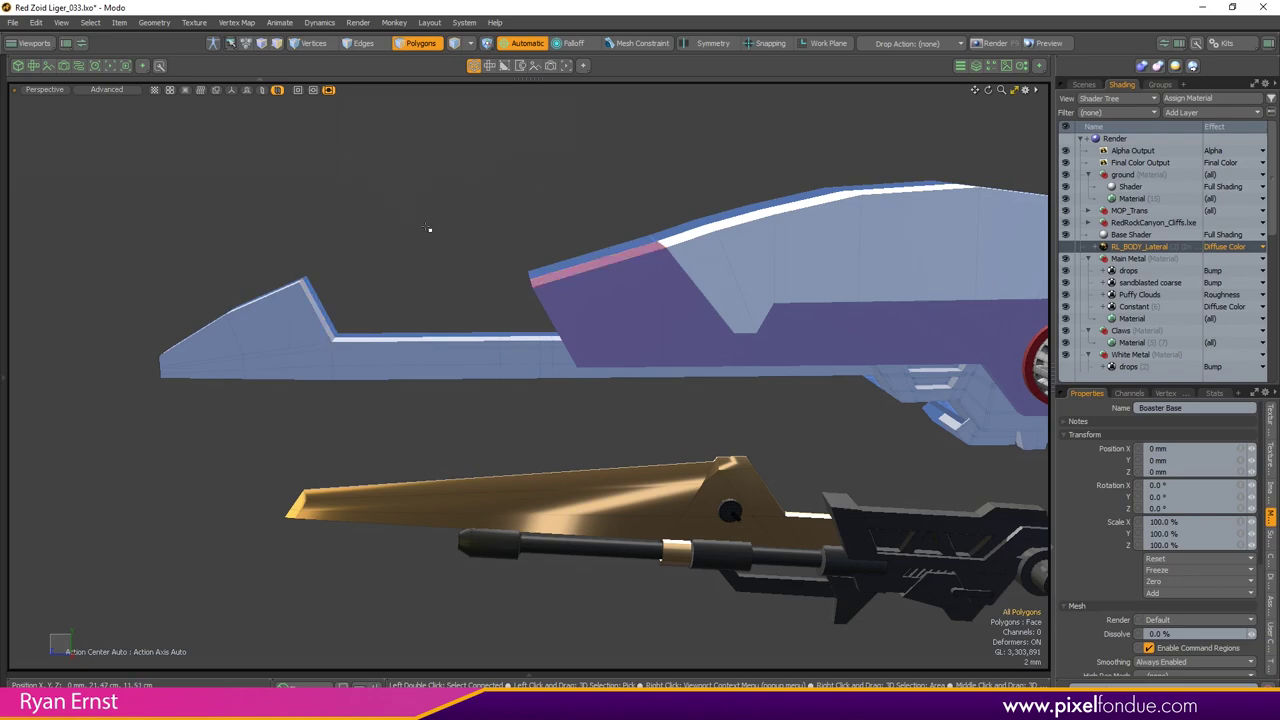
key(ctrl+shift+slash)
click(388, 192)
right_drag(388, 192, 504, 313)
scroll(478, 274, down, 3)
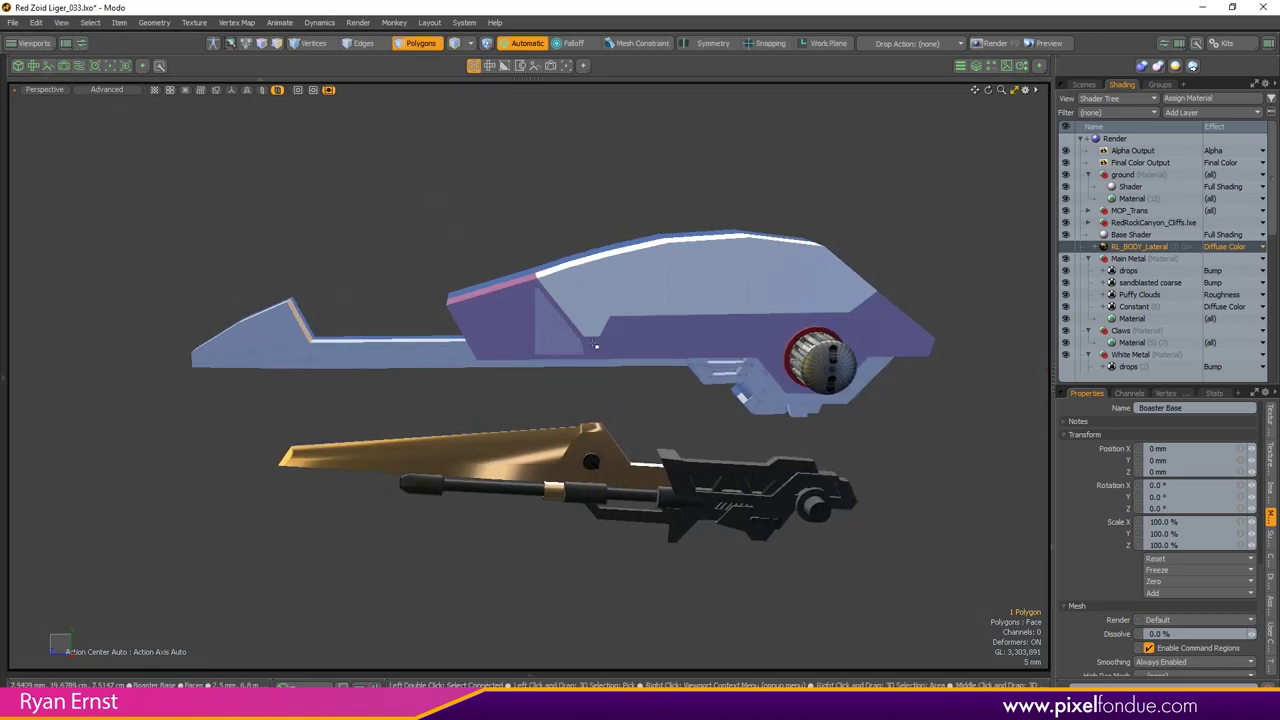
click(417, 396)
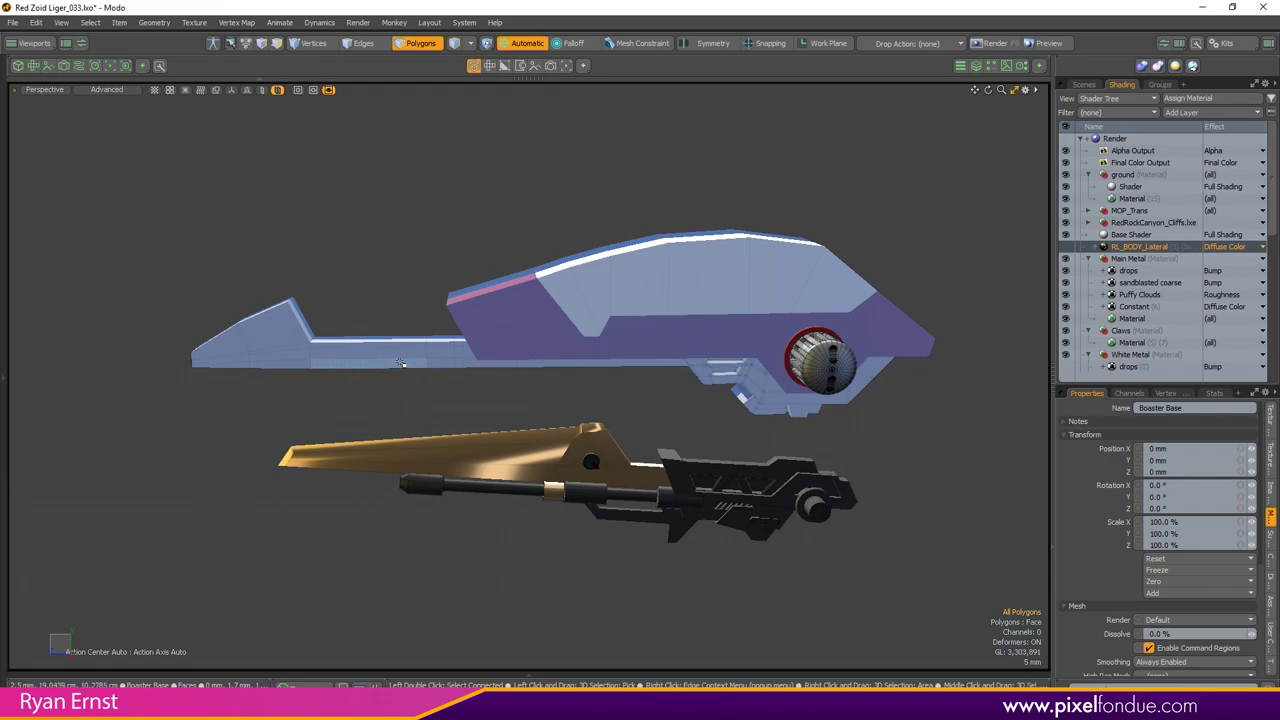
Step: Select the ring of polygons around the arm's middle section, try deleting it, and undo the deletion
scroll(428, 369, up, 3)
alt+drag(446, 374, 488, 363)
click(423, 353)
shift+click(423, 364)
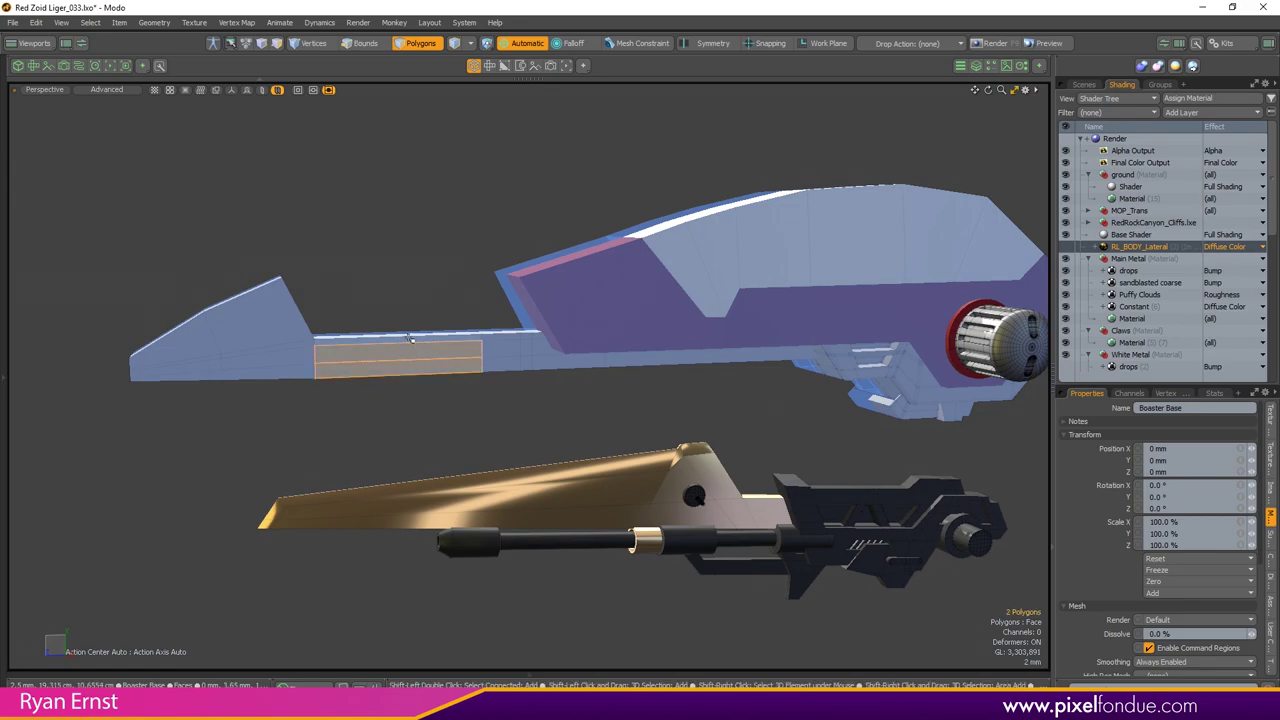
shift+click(409, 339)
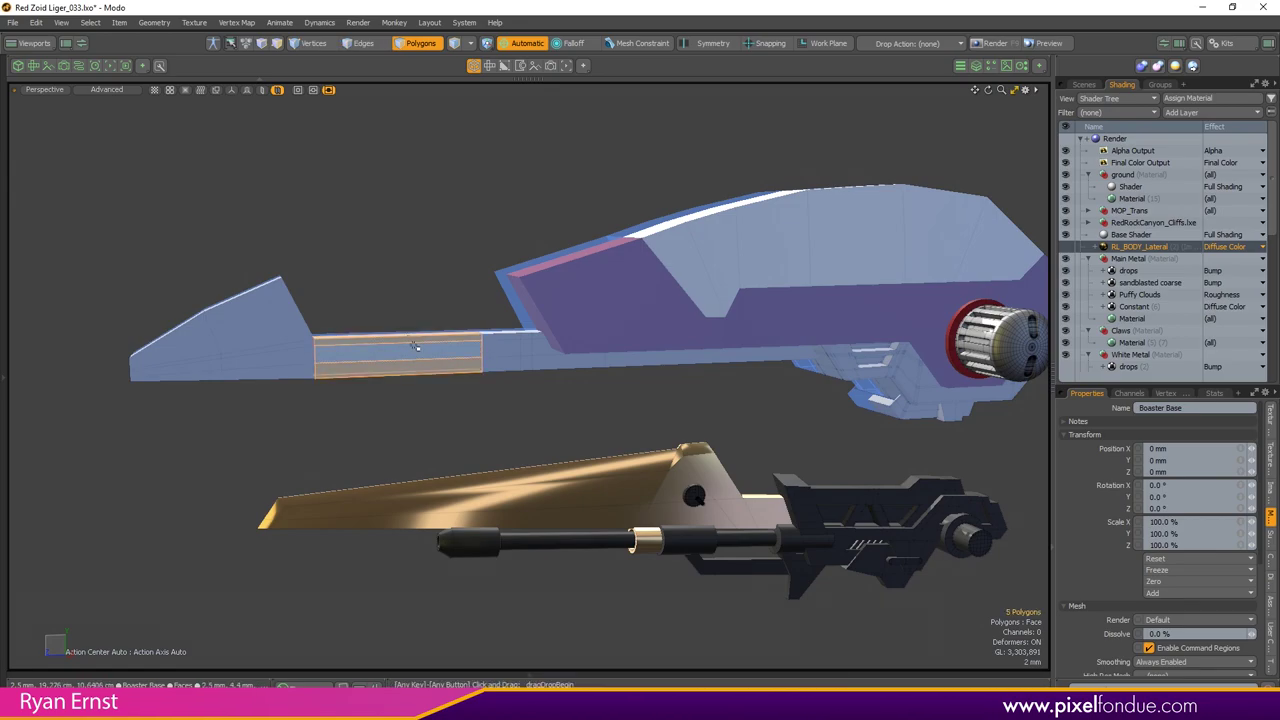
key(Delete)
alt+drag(414, 333, 386, 337)
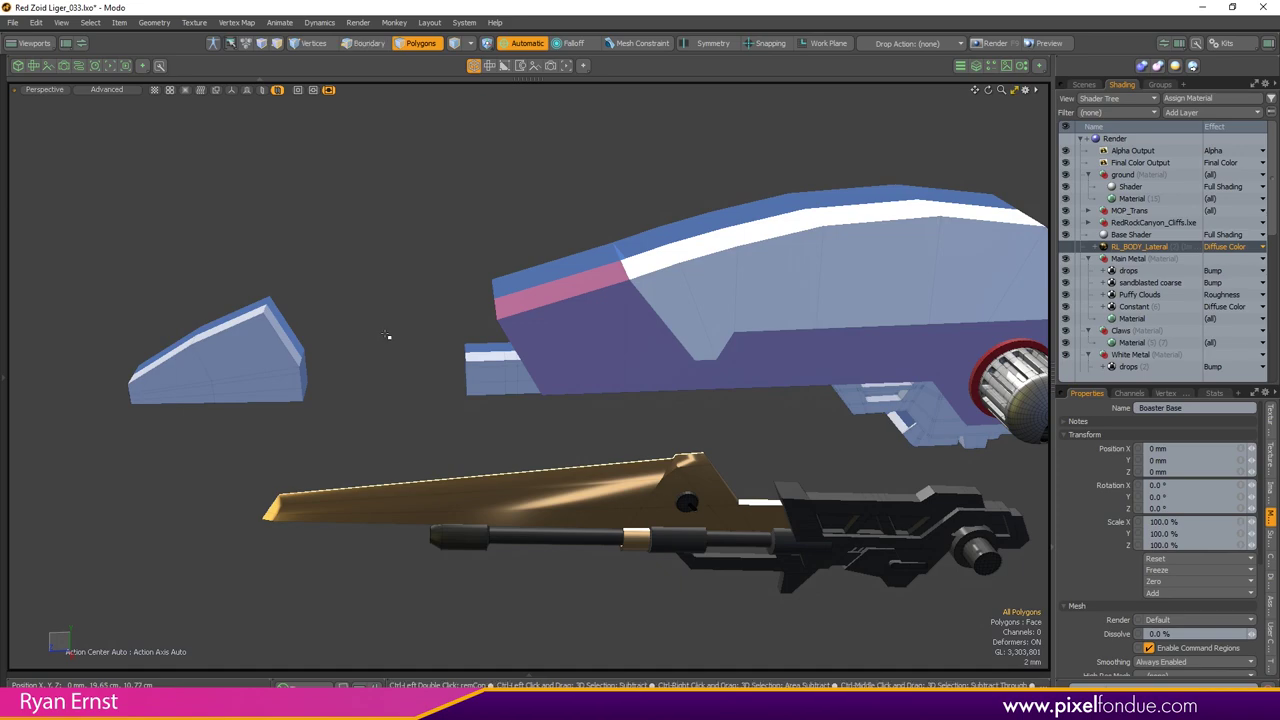
key(ctrl+z)
key(Delete)
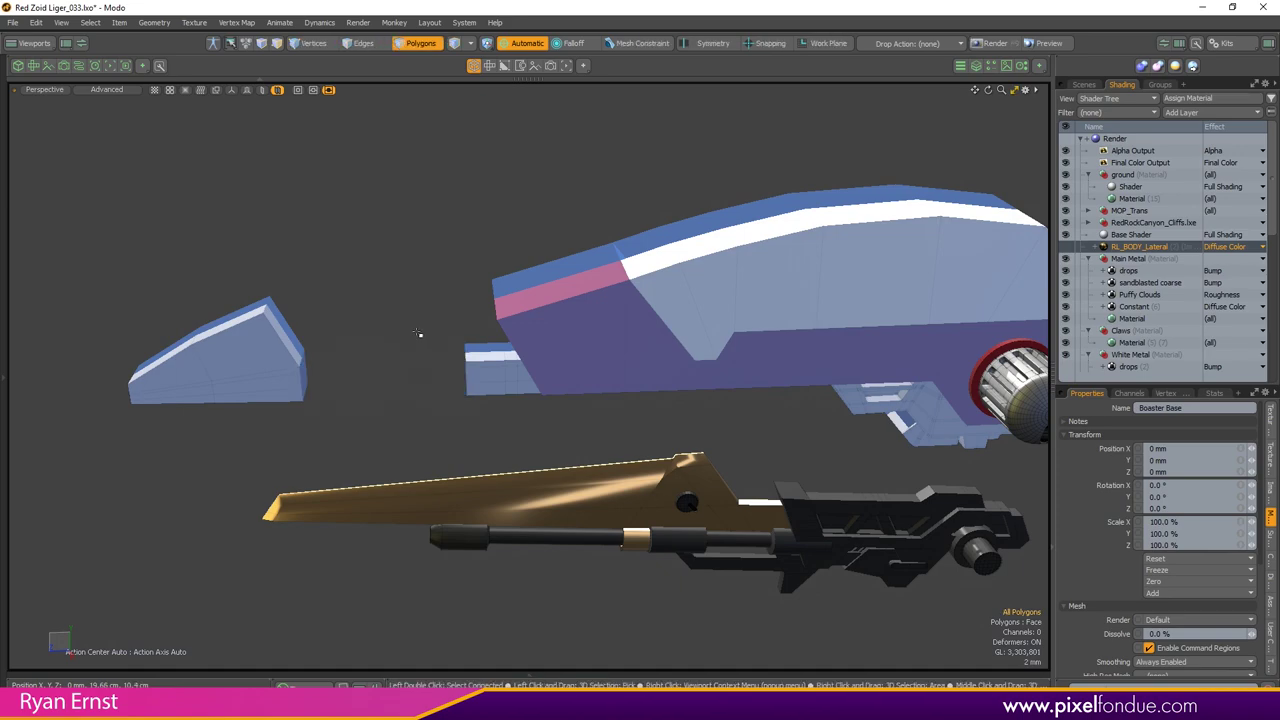
alt+drag(395, 352, 391, 323)
key(ctrl+z)
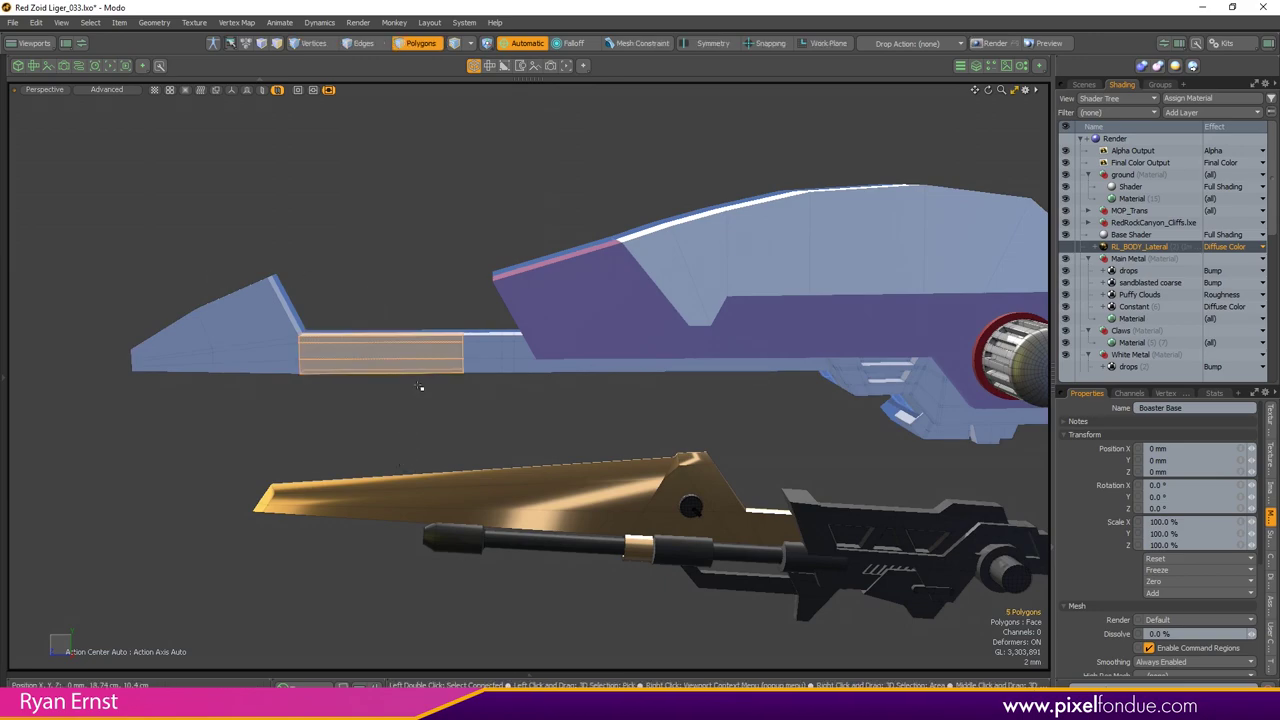
Step: Select all connected polygons of the Boaster Base arm and run Cut 2 New Mesh+MeshOp on them
key(k)
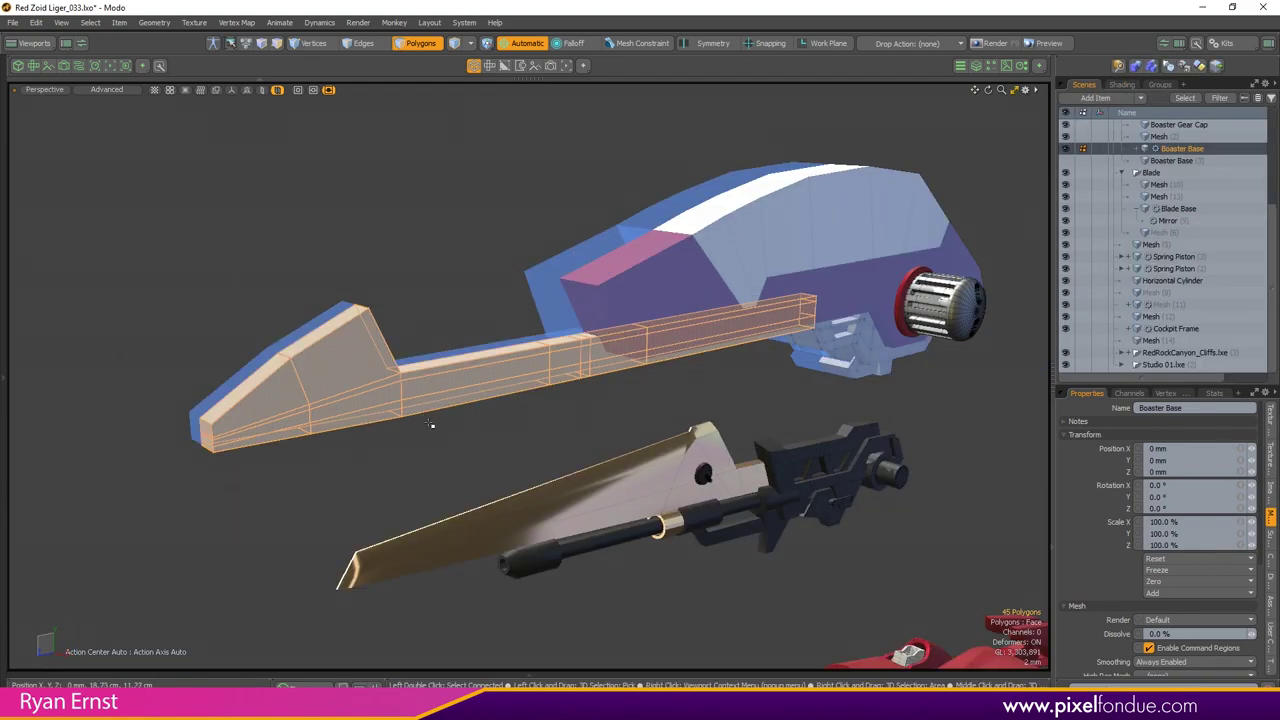
click(430, 425)
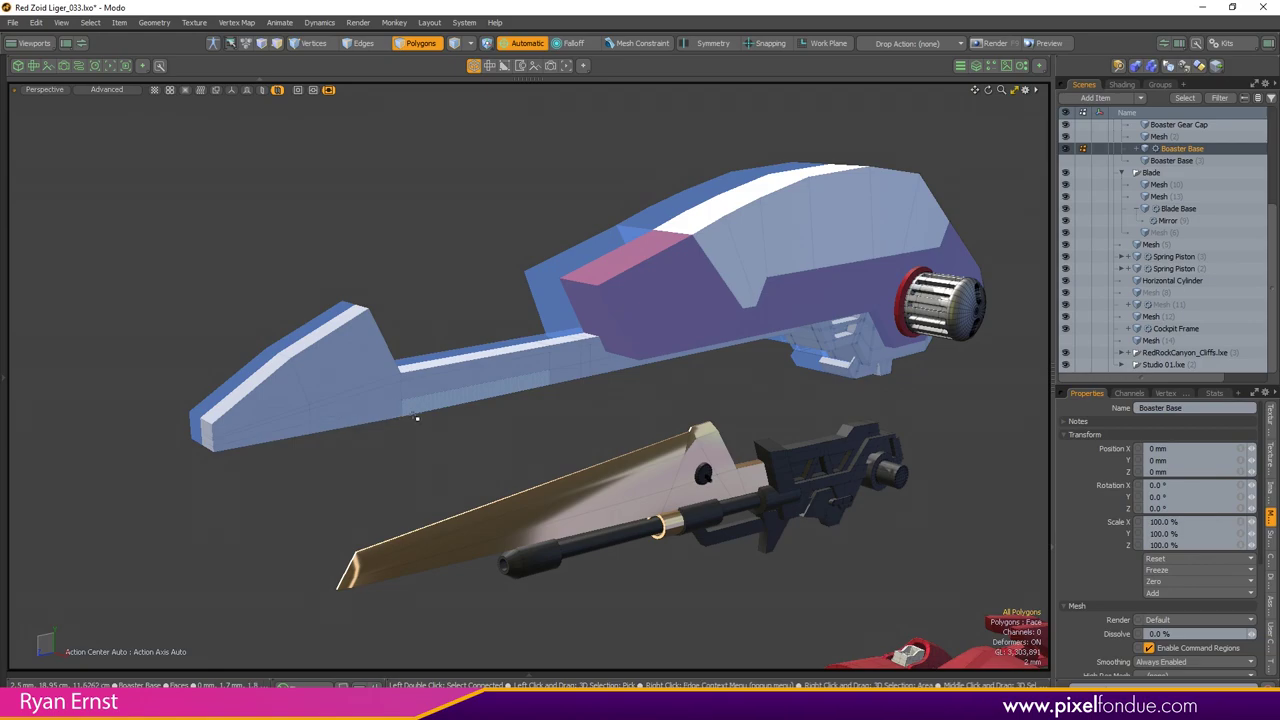
double_click(390, 405)
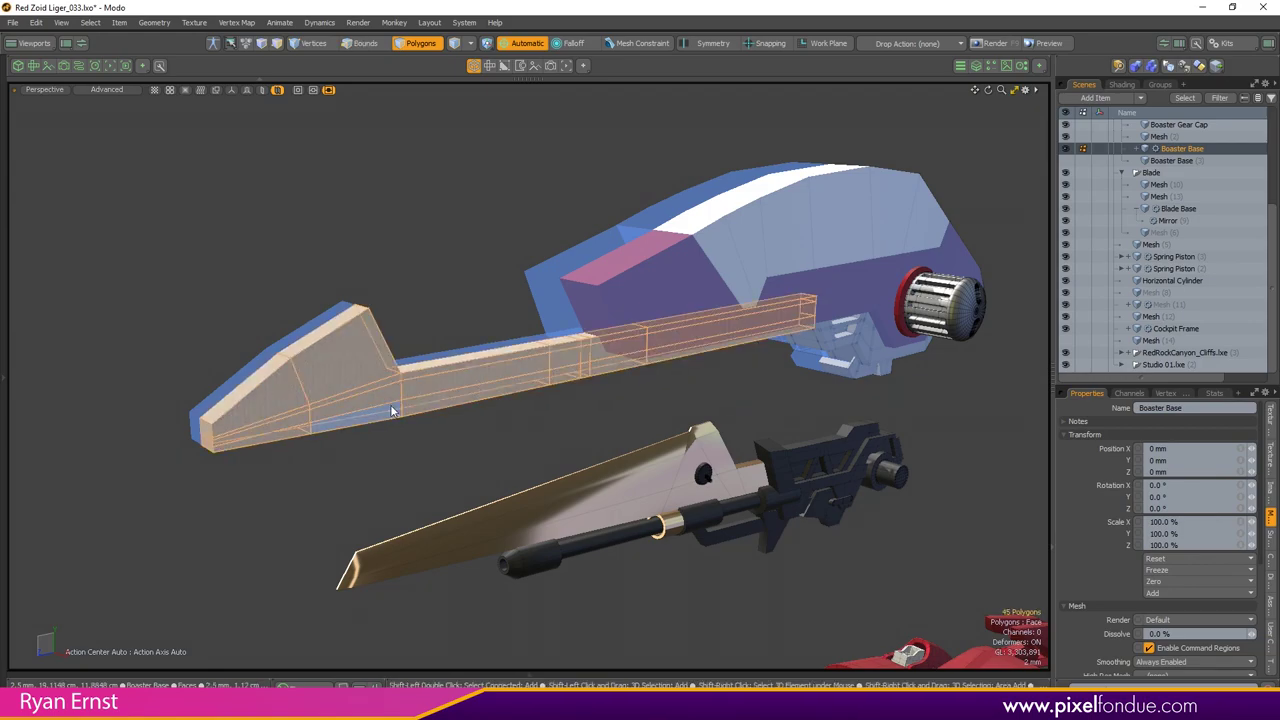
key(ctrl+1)
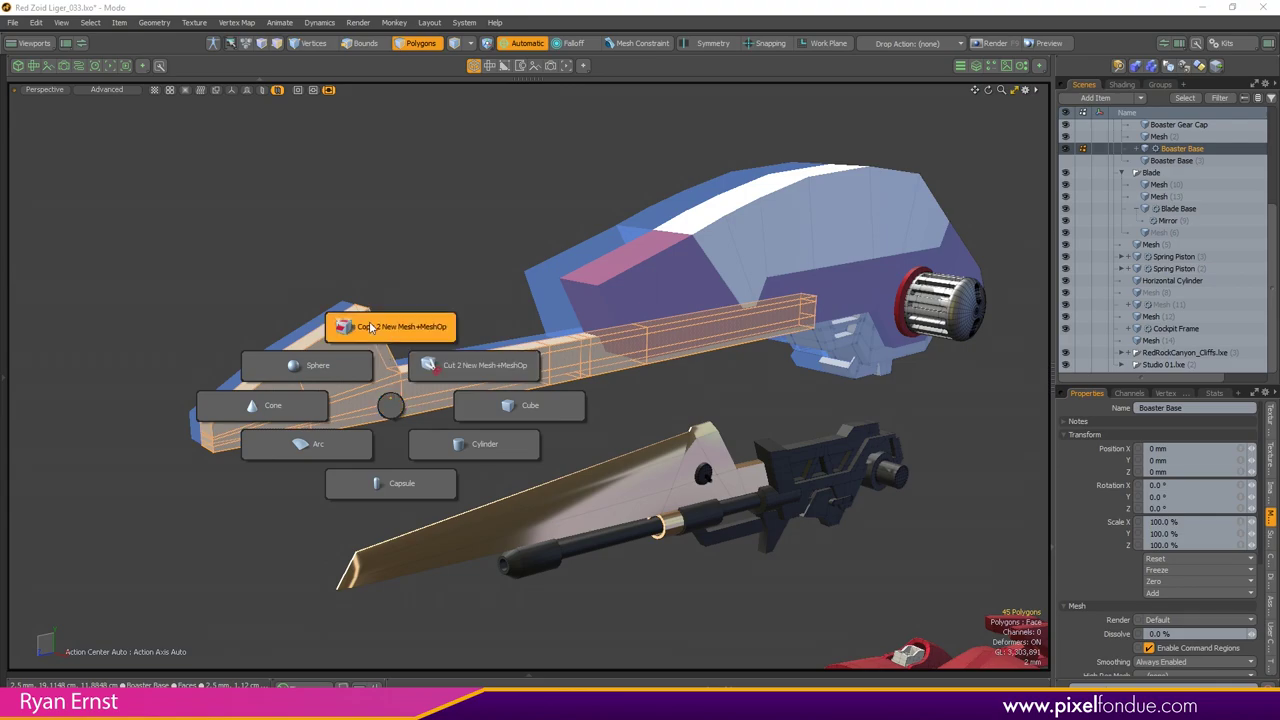
click(452, 365)
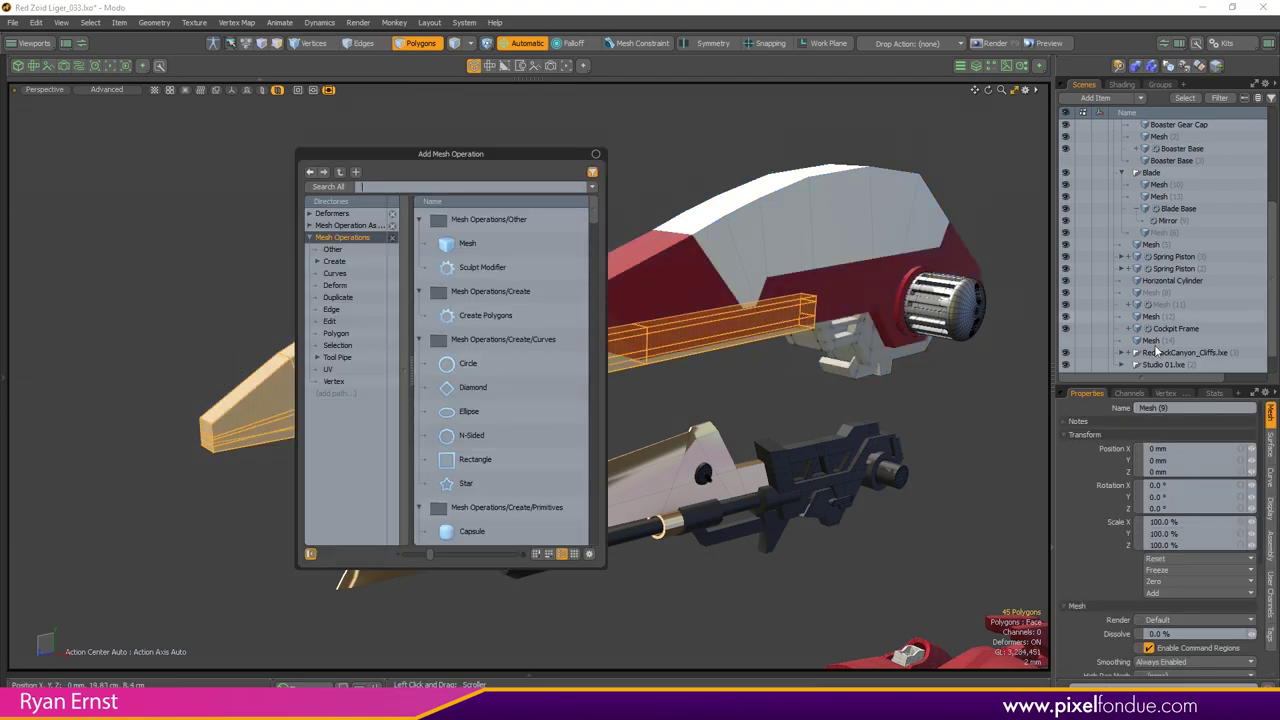
Step: Add a Mirror mesh operation to the new arm mesh, then select and frame that mesh item
click(461, 186)
text(mirr)
key(Return)
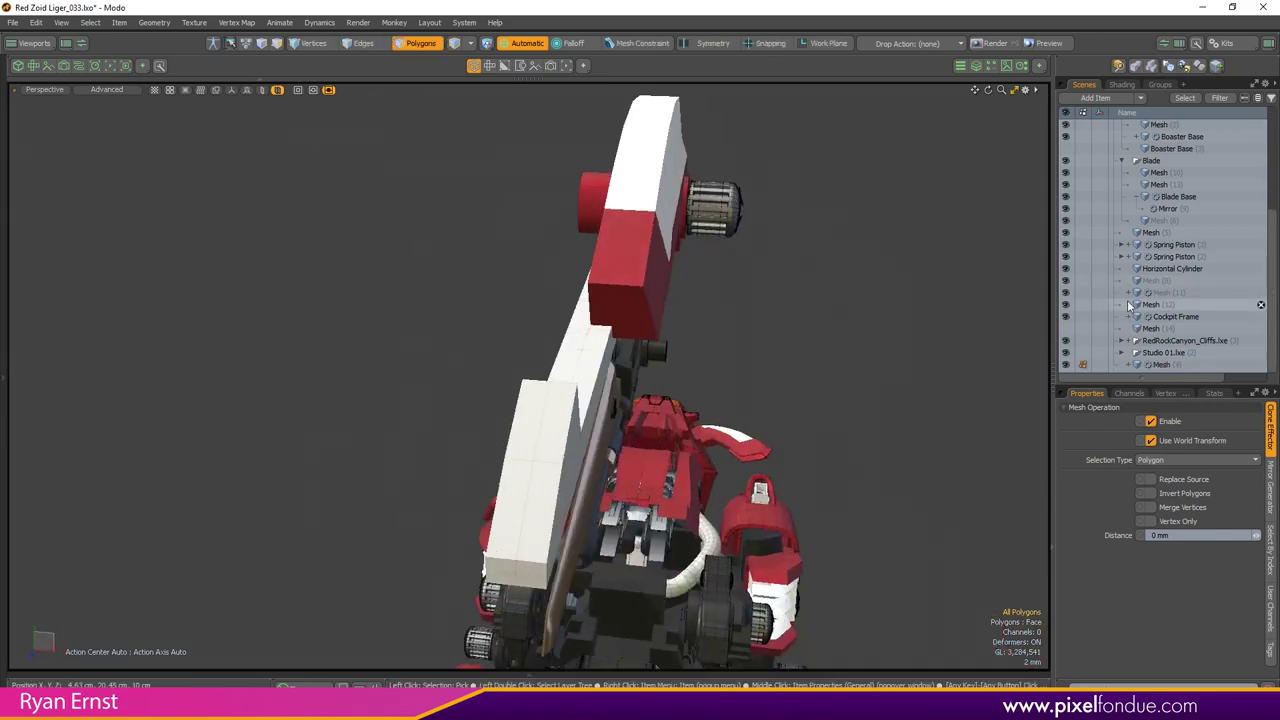
click(1137, 373)
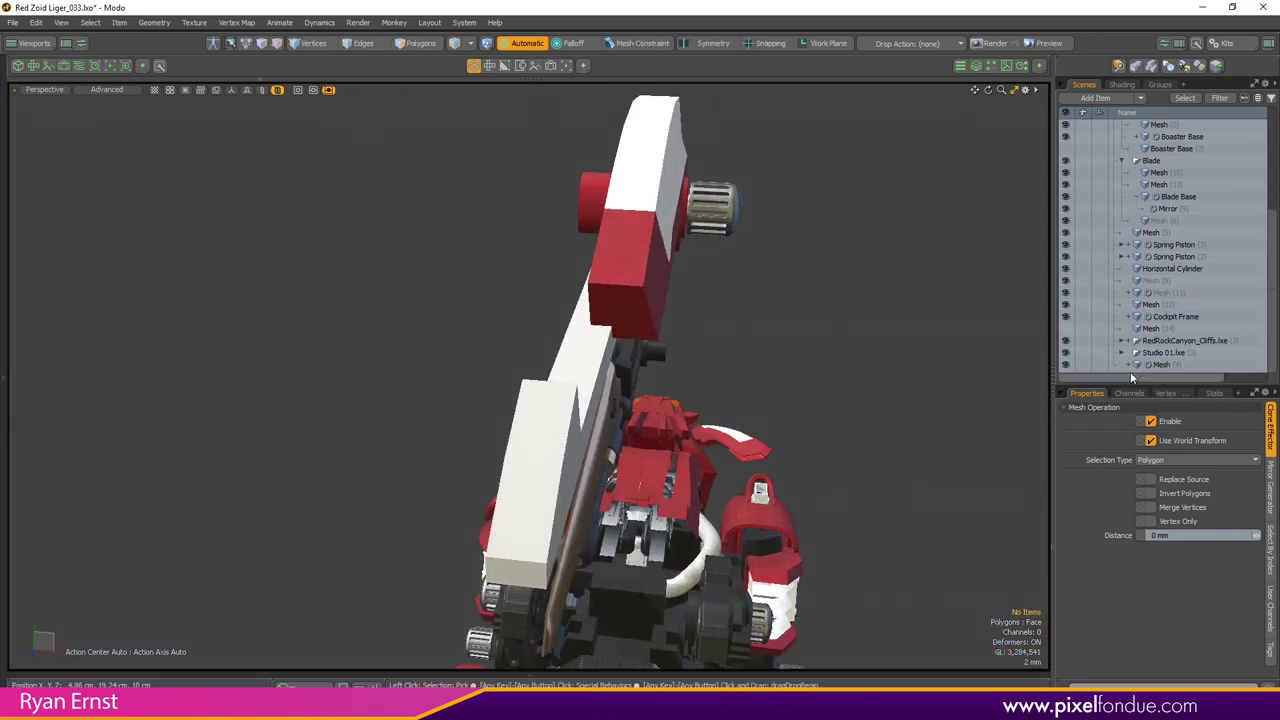
click(1140, 365)
key(shift+a)
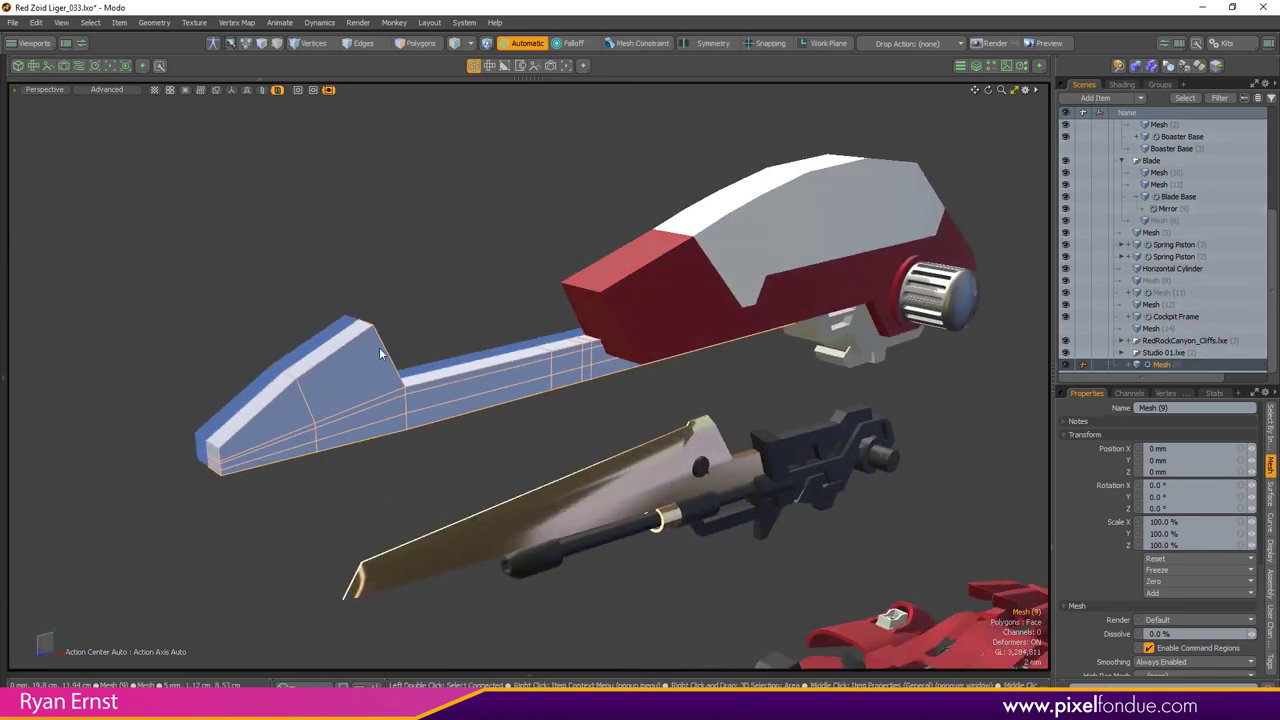
Step: Undo the Mirror operation and return to polygon mode with the separated arm's polygons selected
key(3)
key(ctrl+z)
key(ctrl+z)
key(ctrl+z)
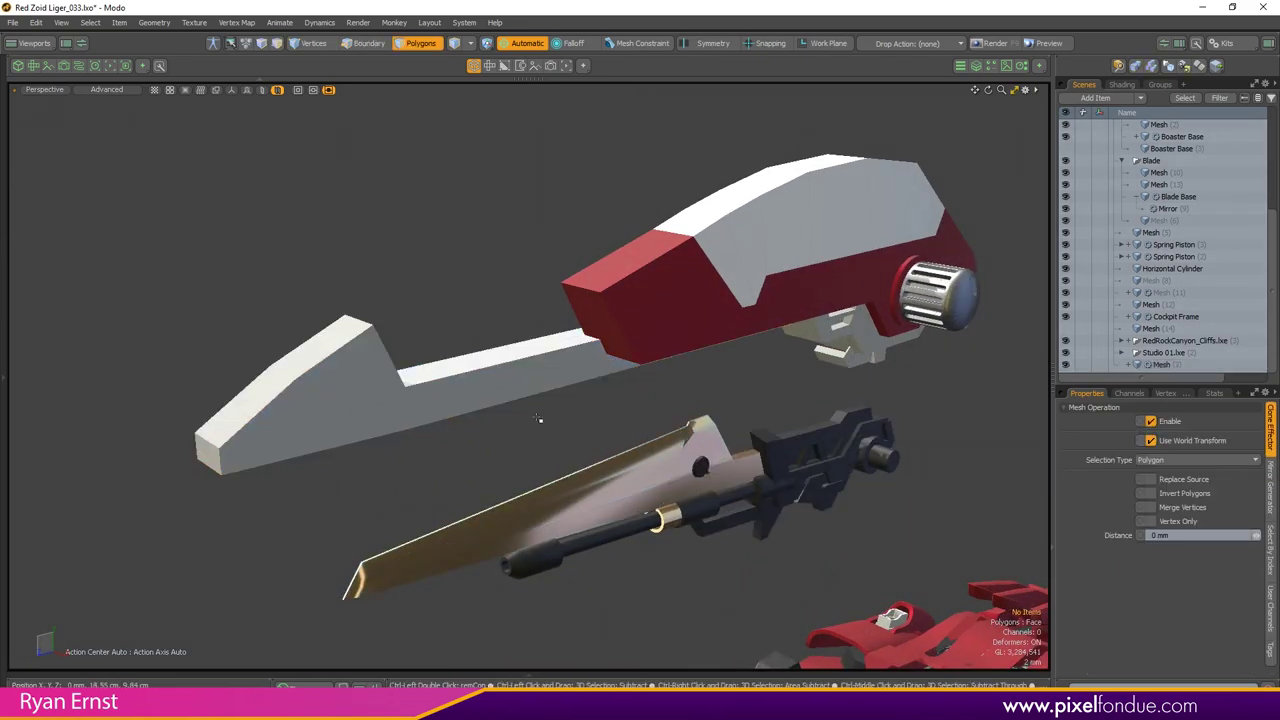
key(5)
alt+drag(539, 419, 406, 338)
key(3)
Step: Run Cut 2 New Mesh+MeshOp on the selected arm polygons and dismiss the mesh operation browser without choosing an operation
key(ctrl+1)
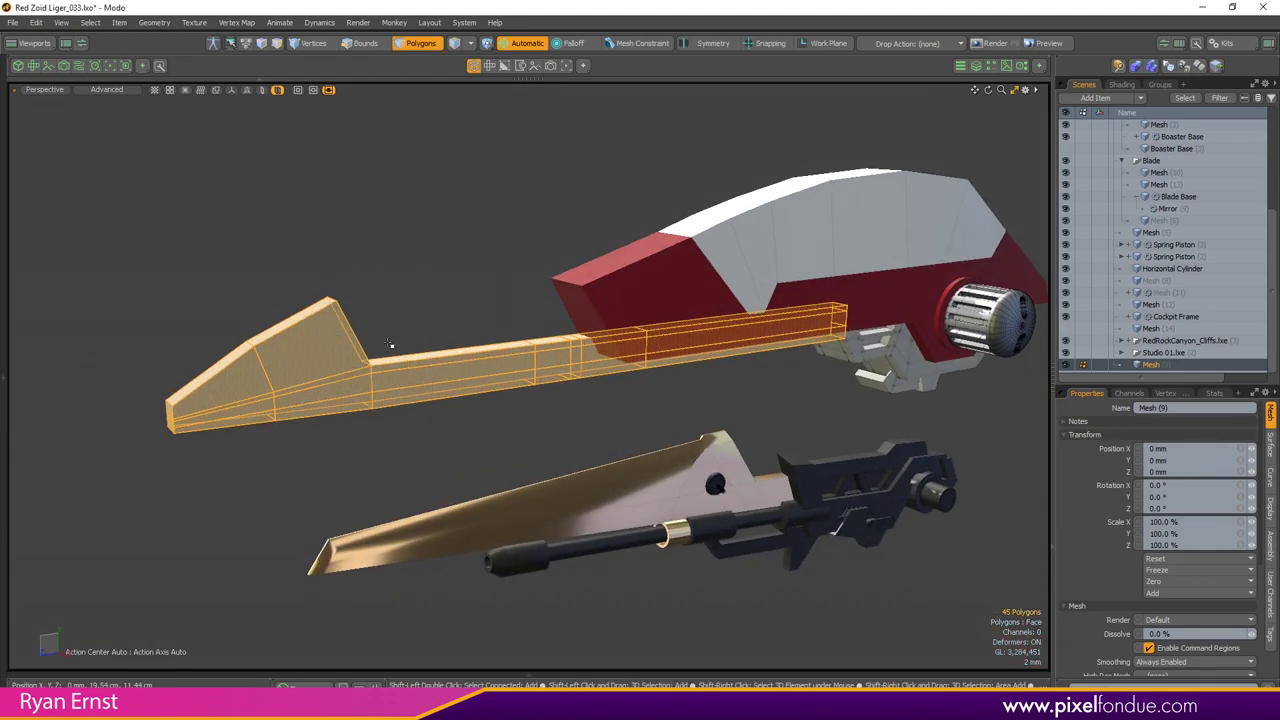
key(ctrl+2)
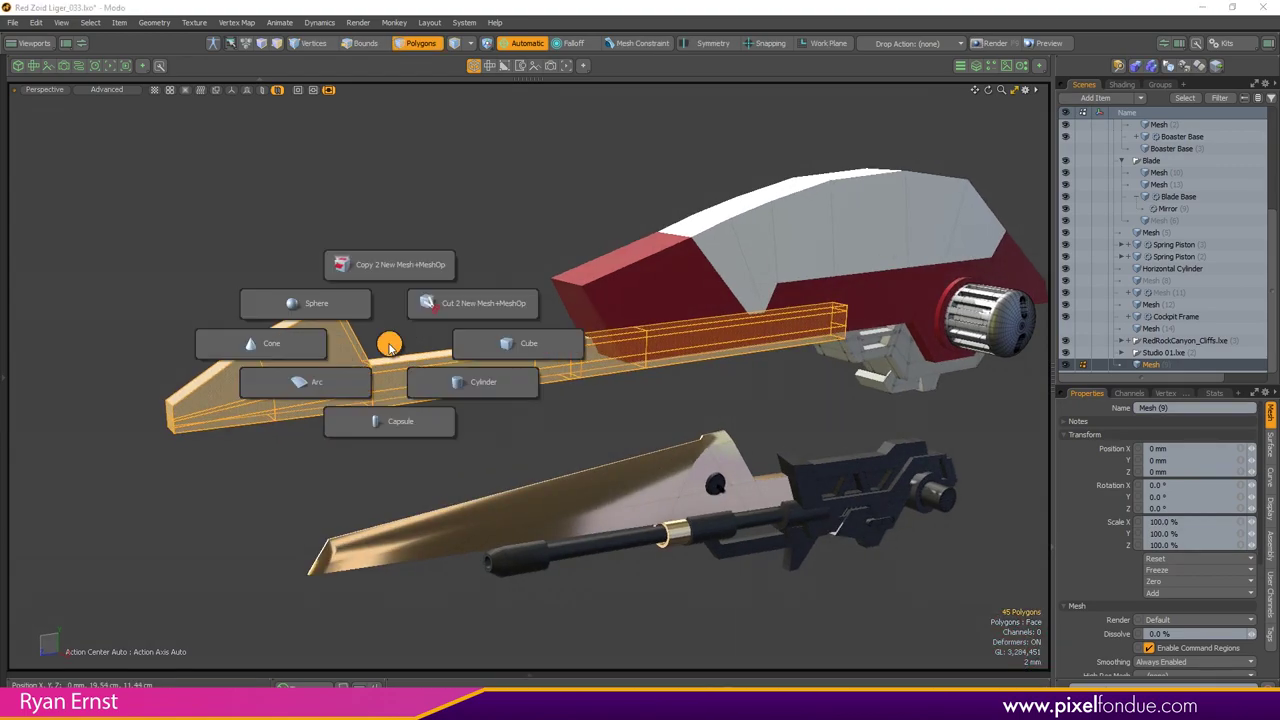
click(428, 307)
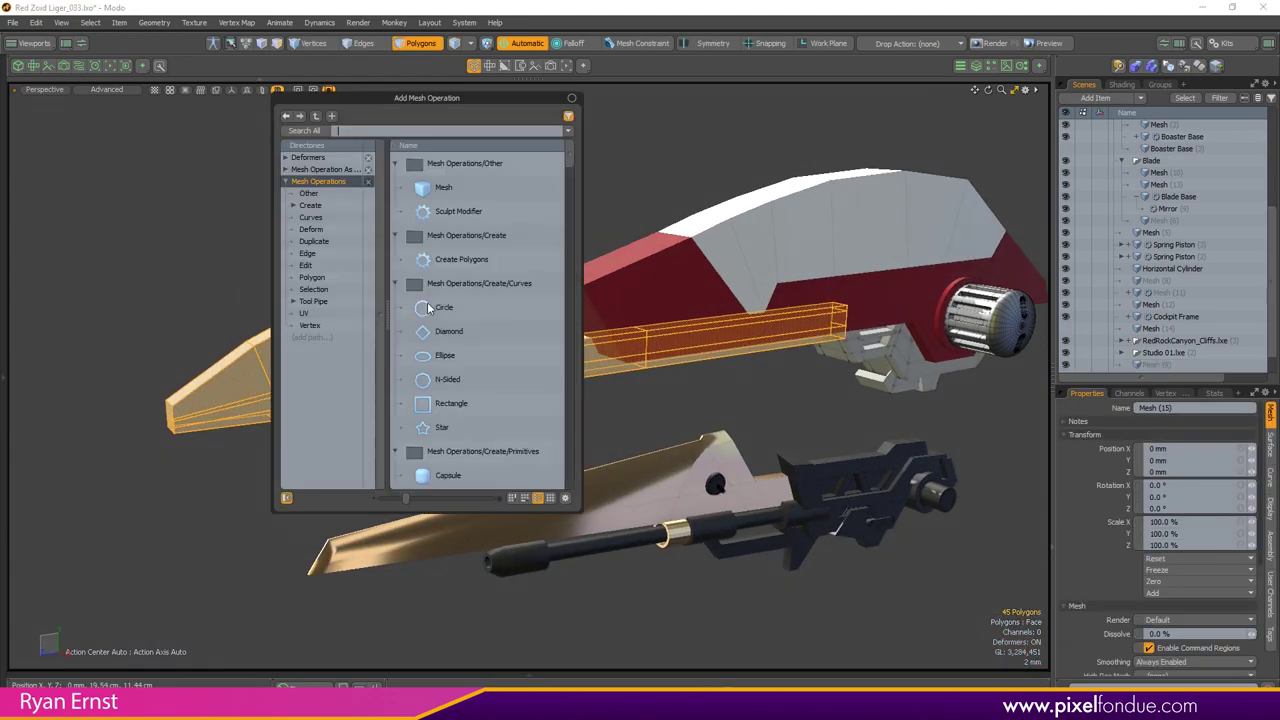
click(215, 274)
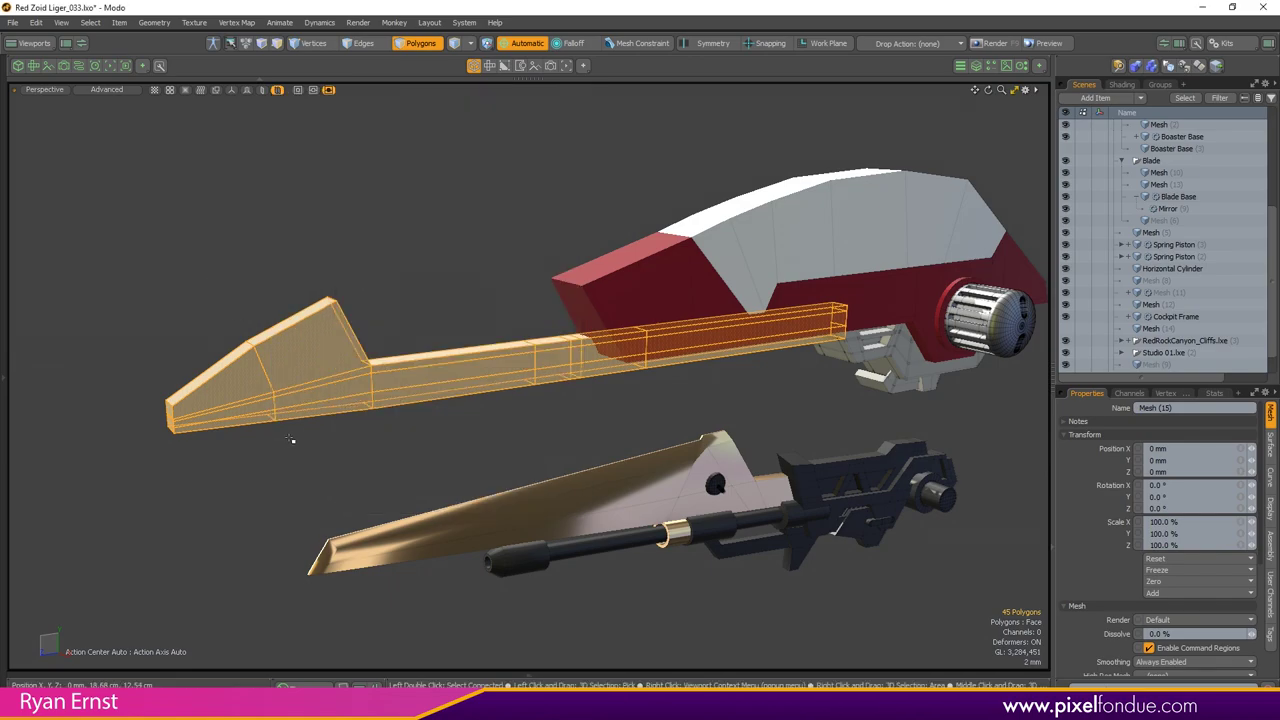
scroll(1150, 309, down, 1)
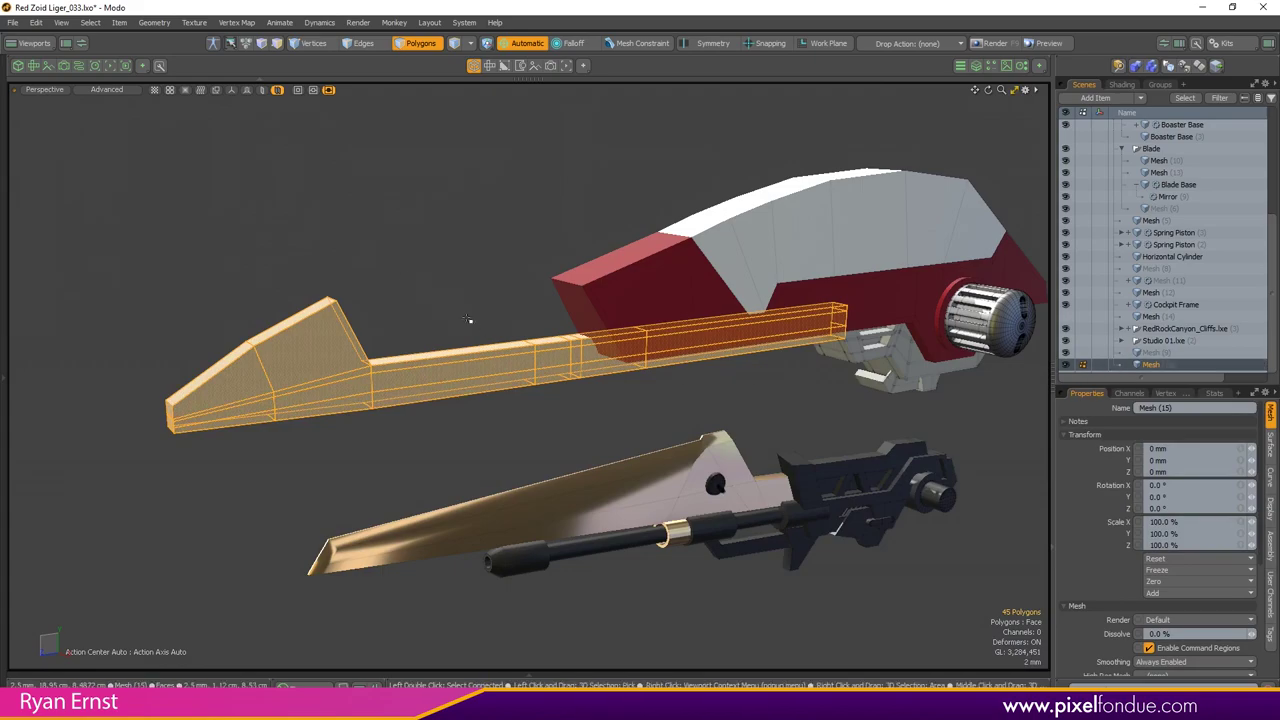
Step: Deselect the arm polygons and examine the pie menu of primitives and Cut or Copy 2 New Mesh+MeshOp commands
alt+drag(488, 276, 469, 286)
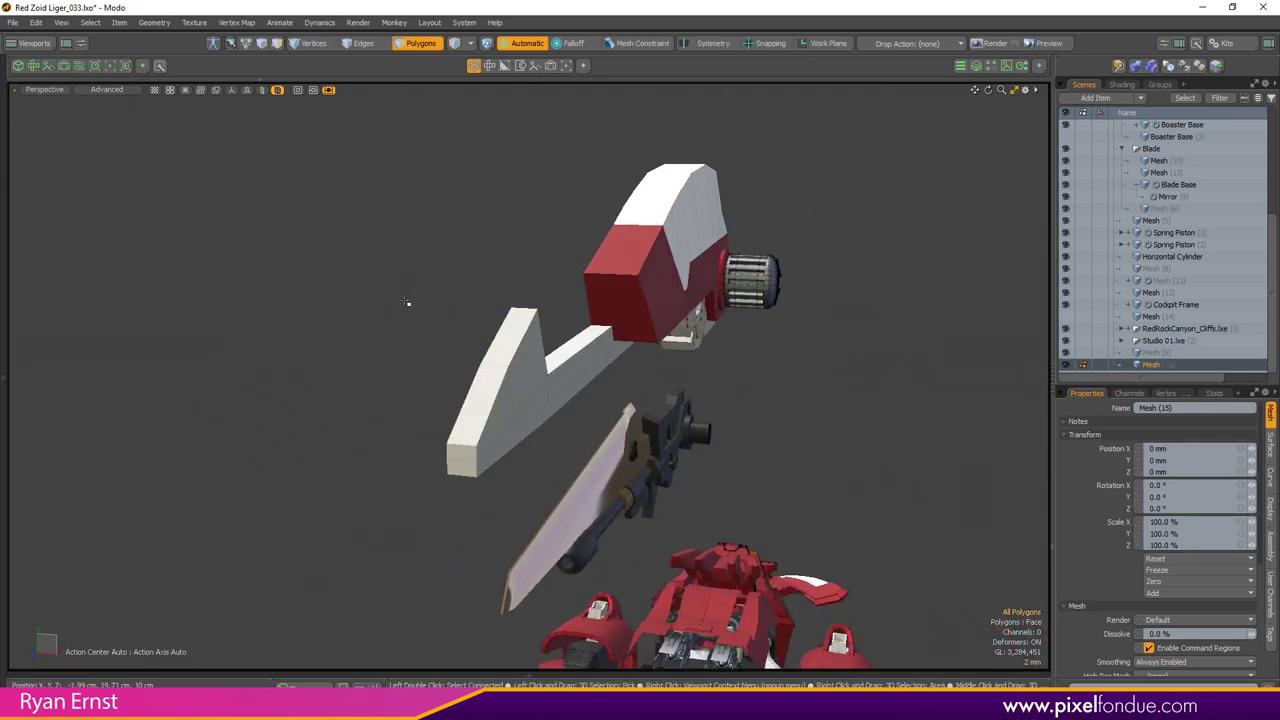
key(shift)
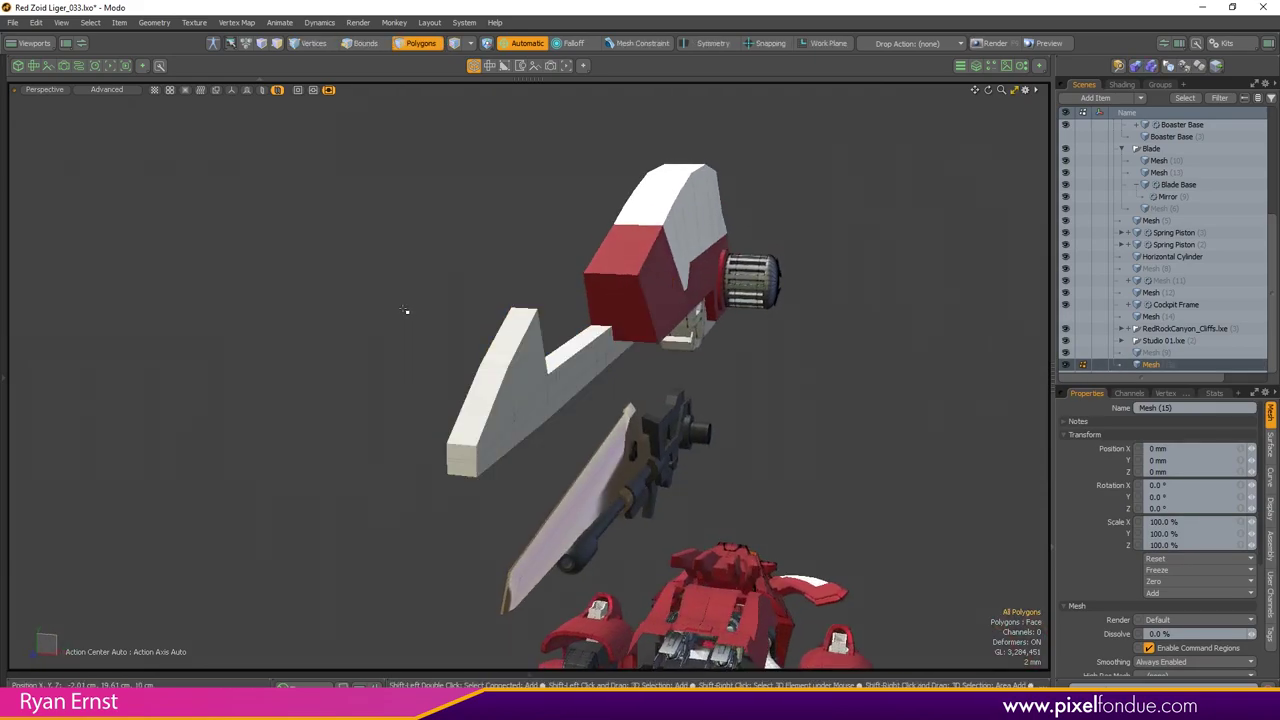
key(shift+space)
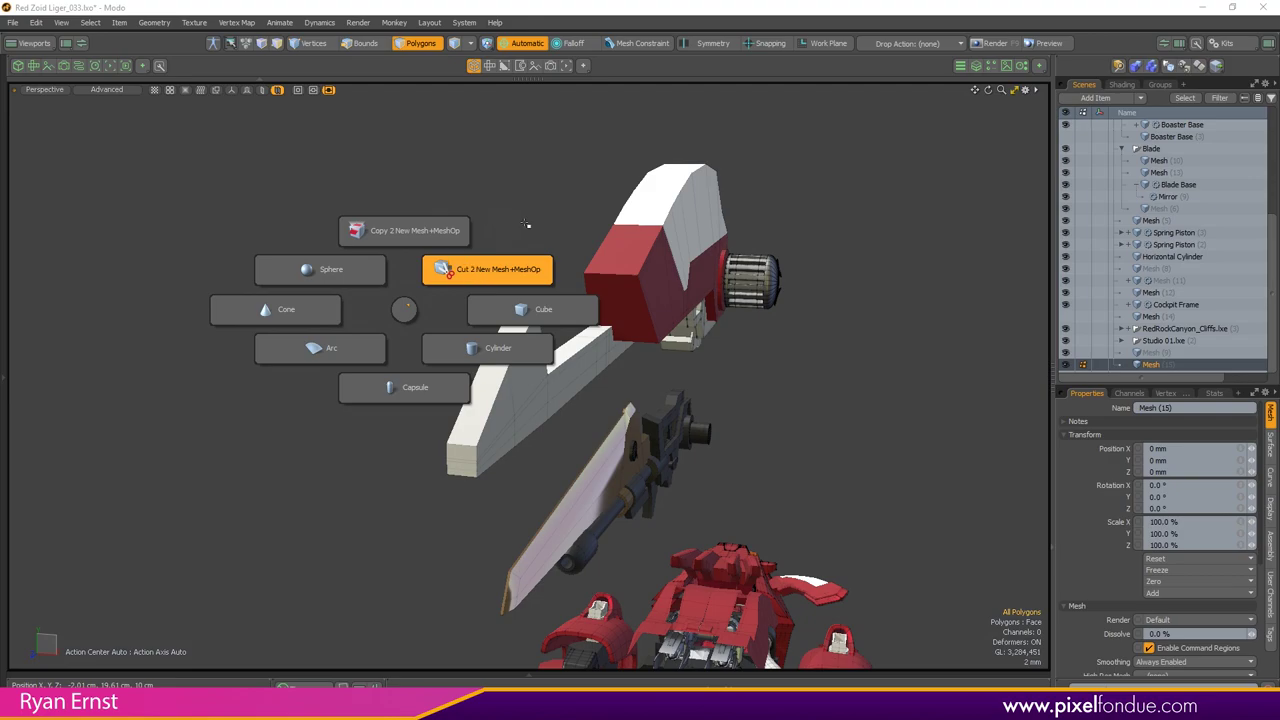
click(412, 315)
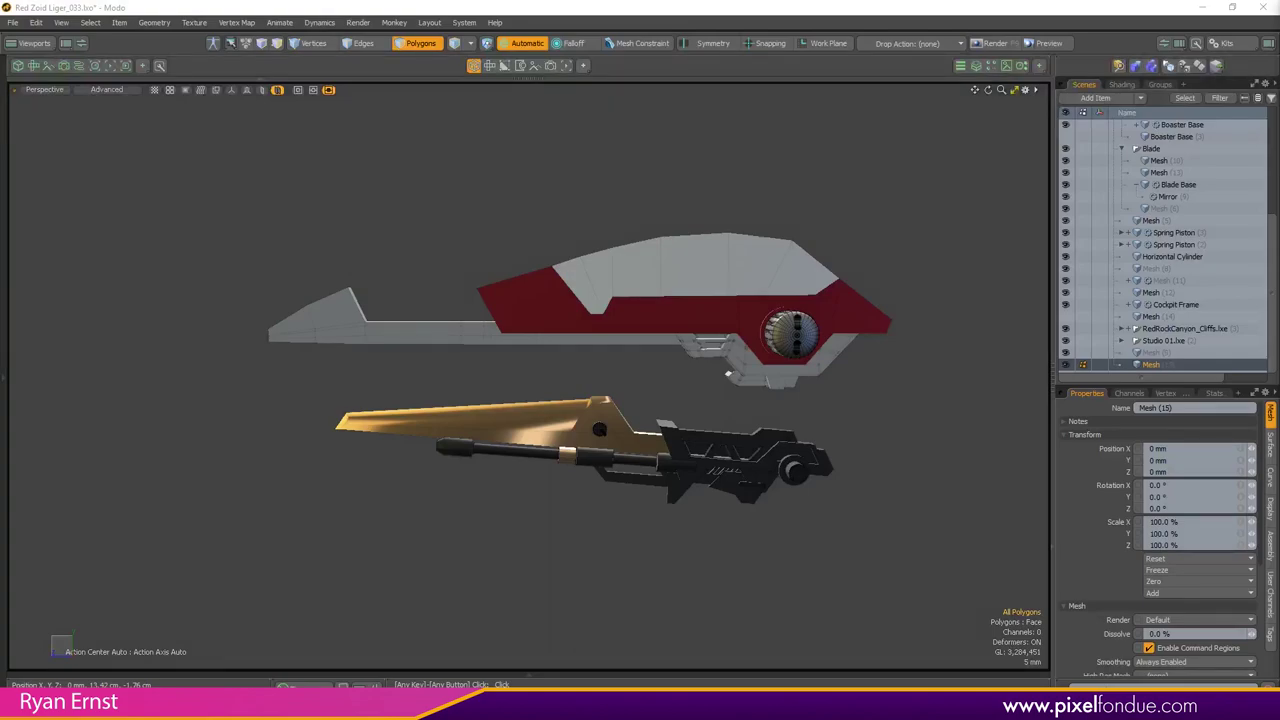
click(920, 504)
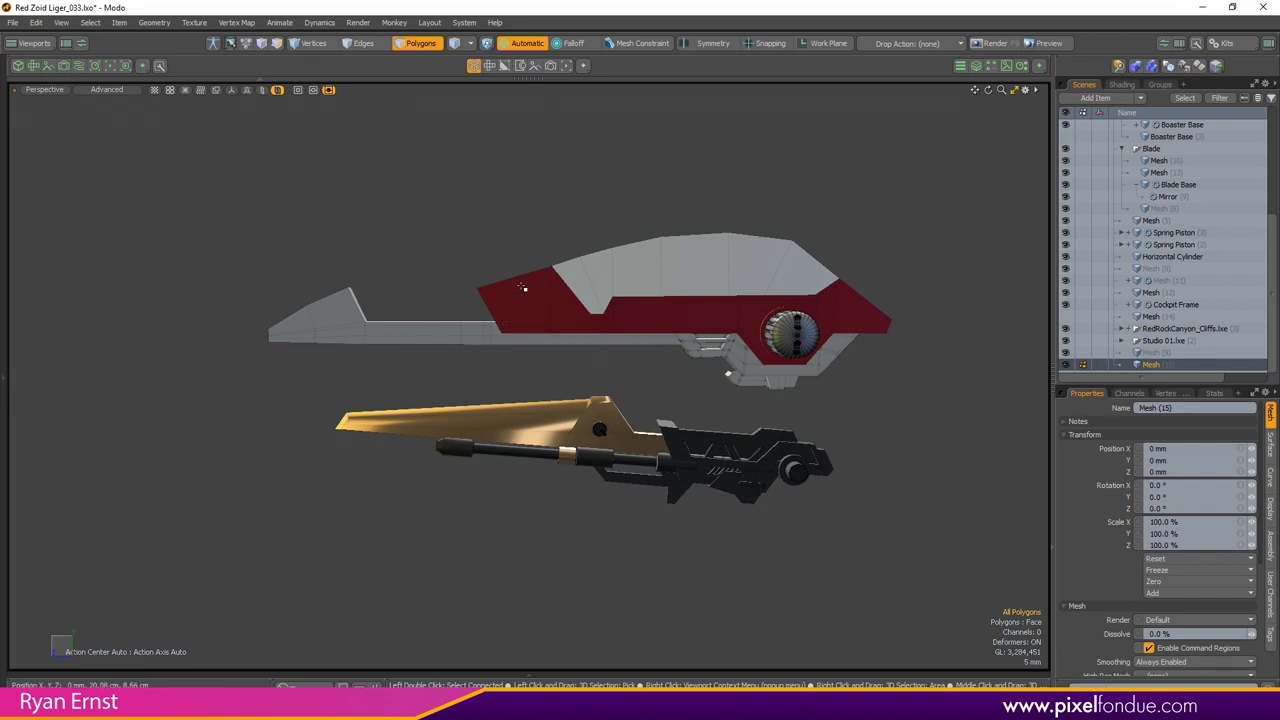
Step: Show and hide the UV tool palette, and bring up the Quick-Access Popover over the viewport
key(ctrl+Tab)
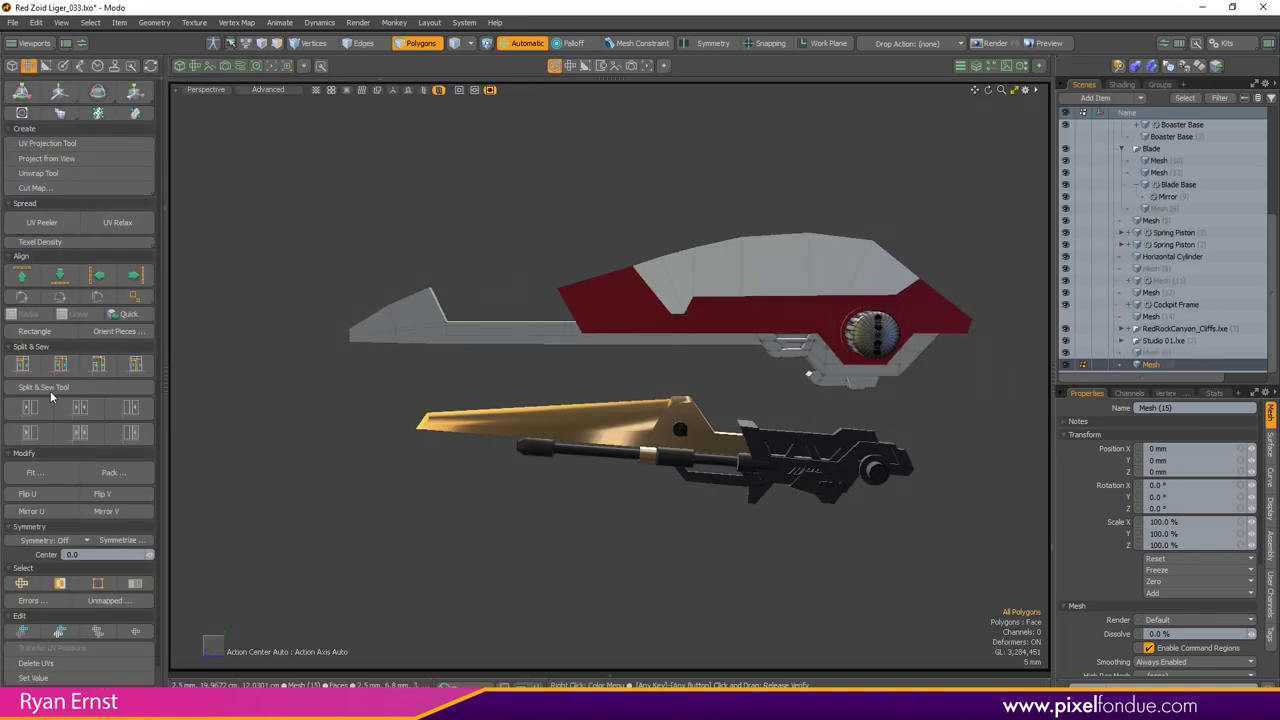
key(ctrl+Tab)
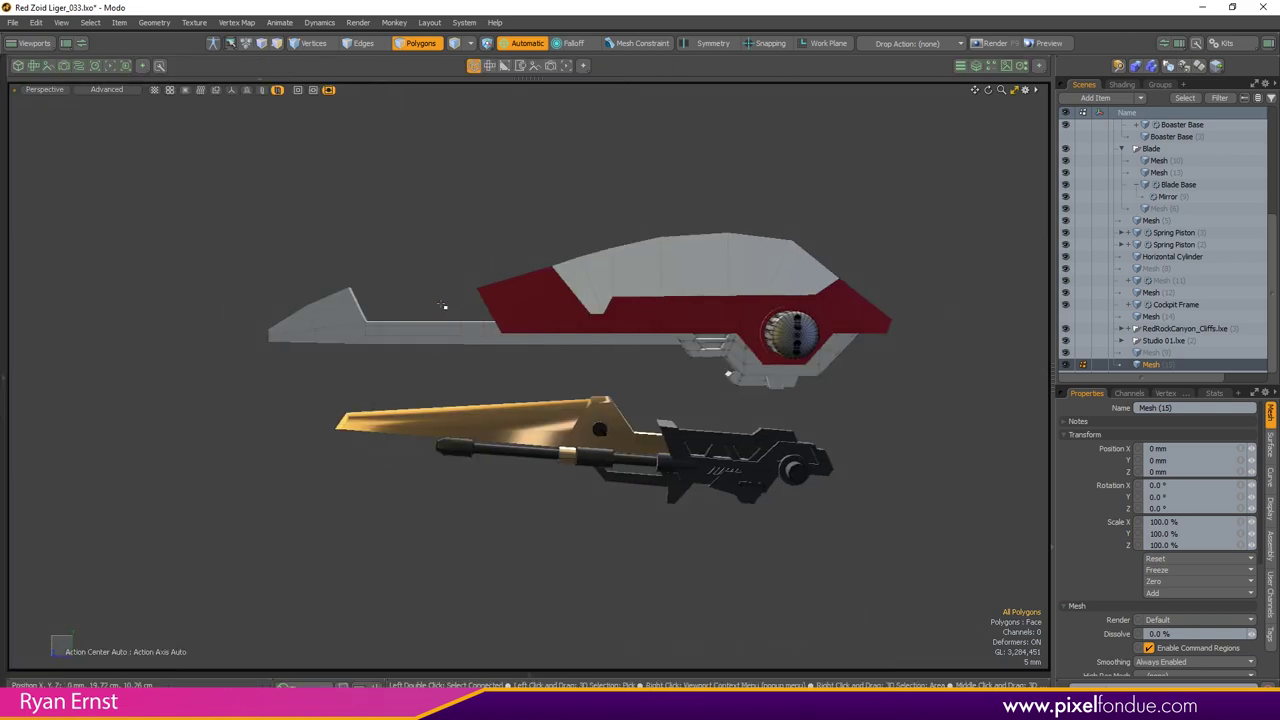
key(alt)
key(ctrl+Tab)
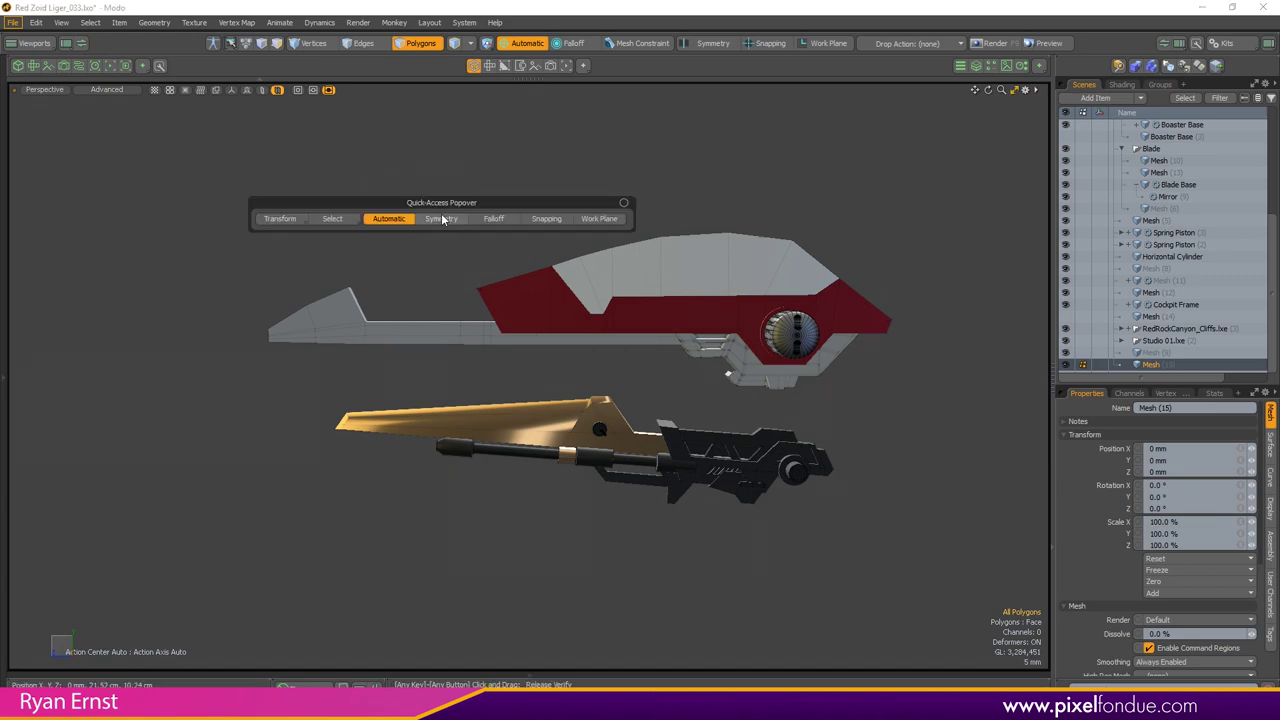
Step: Dismiss the Quick-Access Popover, then show and hide the polygon tool palette beside the viewport
click(450, 158)
key(ctrl+Tab)
key(ctrl+Tab)
click(455, 160)
key(ctrl+Tab)
click(391, 150)
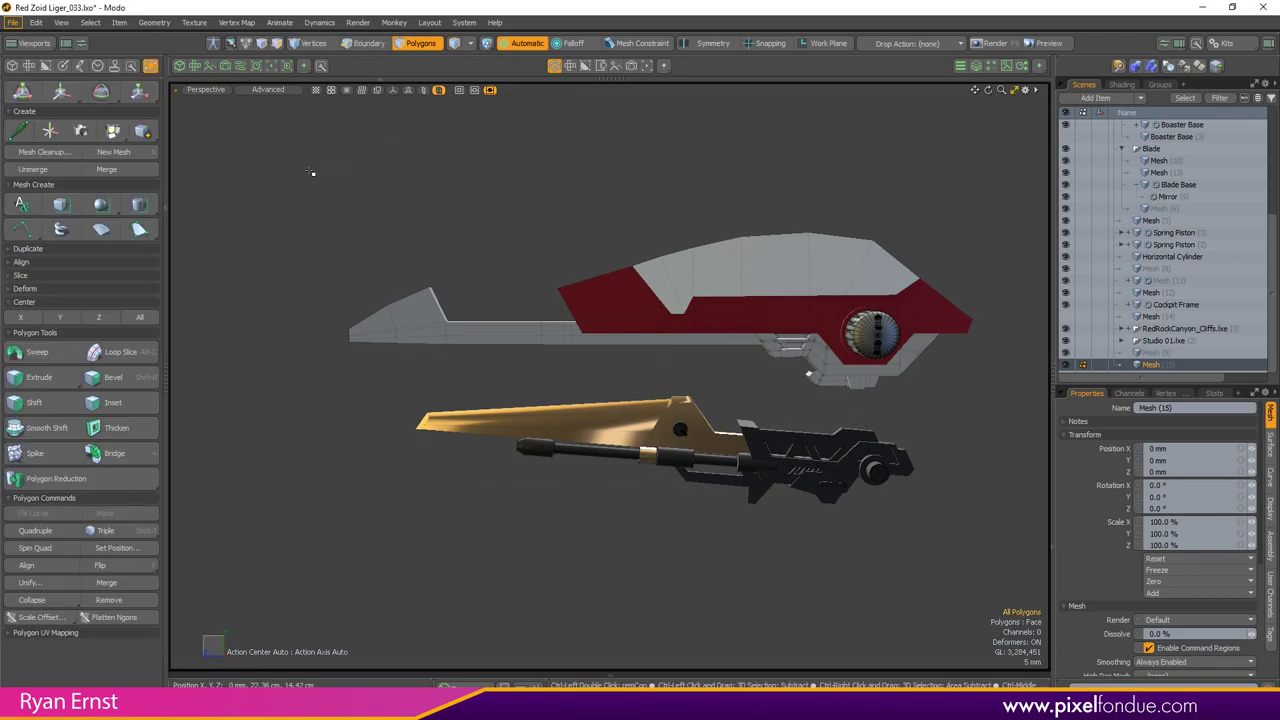
key(ctrl+Tab)
click(450, 192)
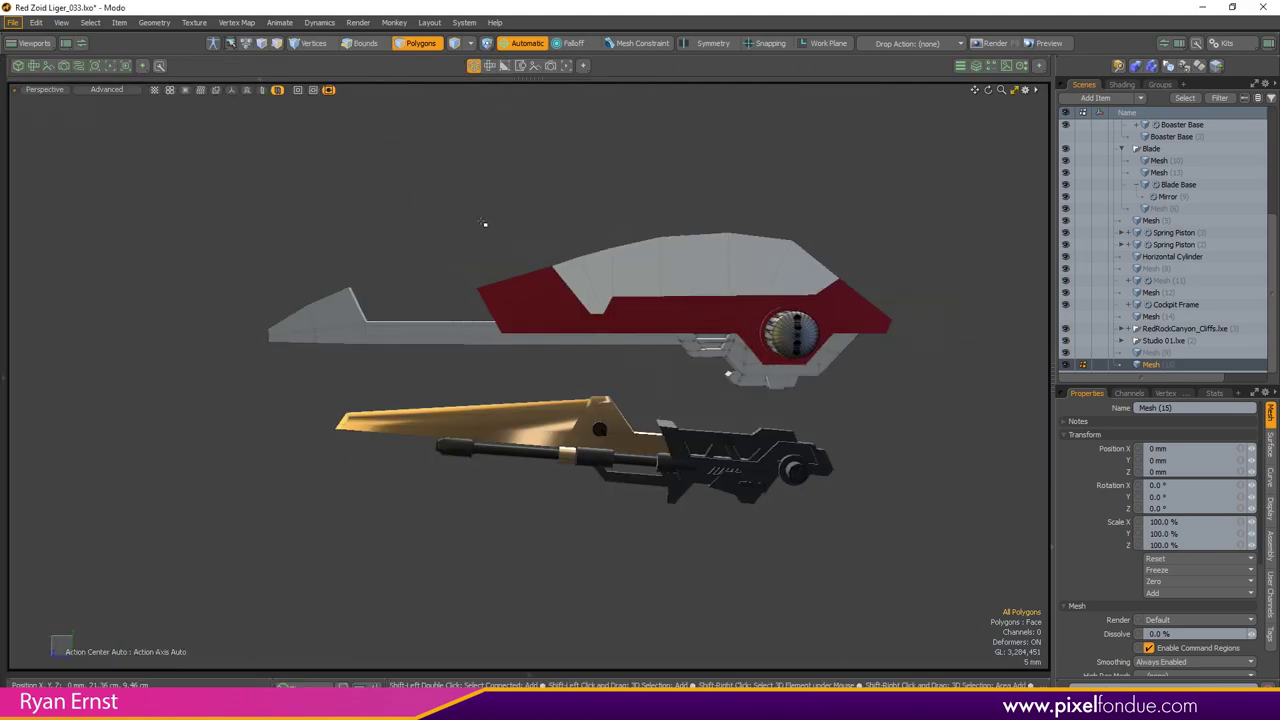
Step: Show a UV texture view in a side viewport next to the 3D view
key(ctrl+shift+Tab)
key(alt+shift+Tab)
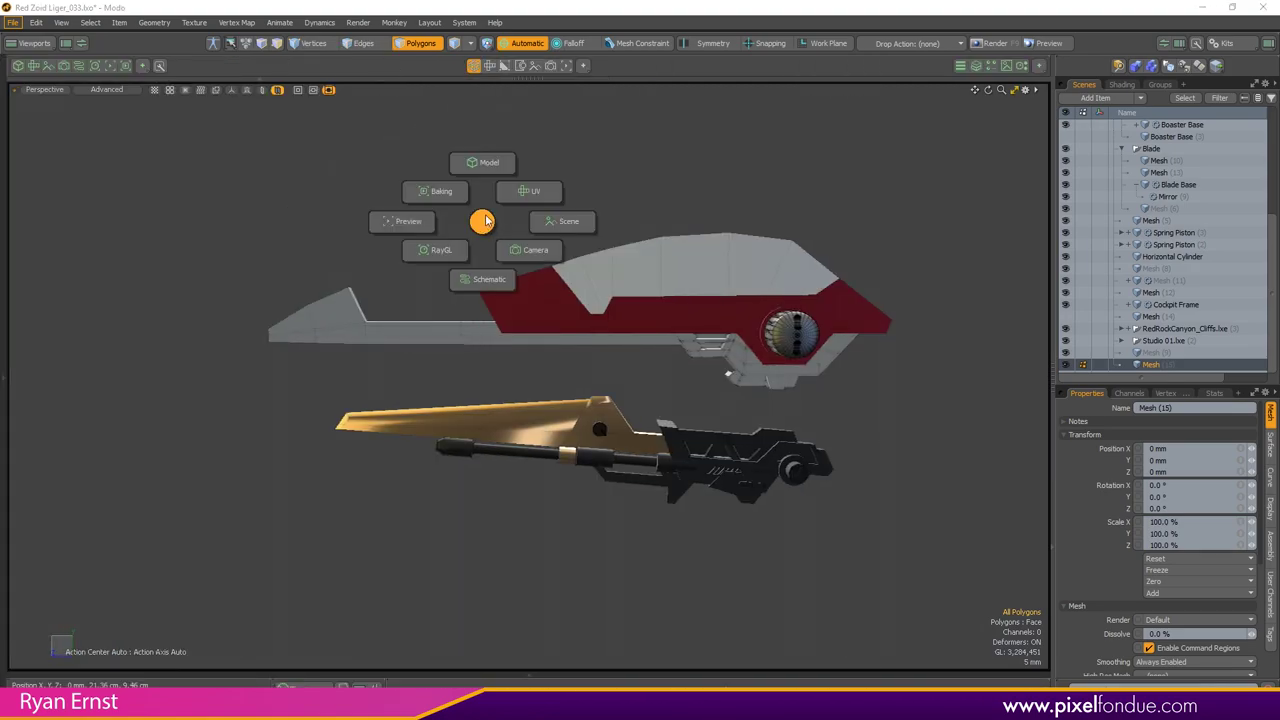
click(529, 191)
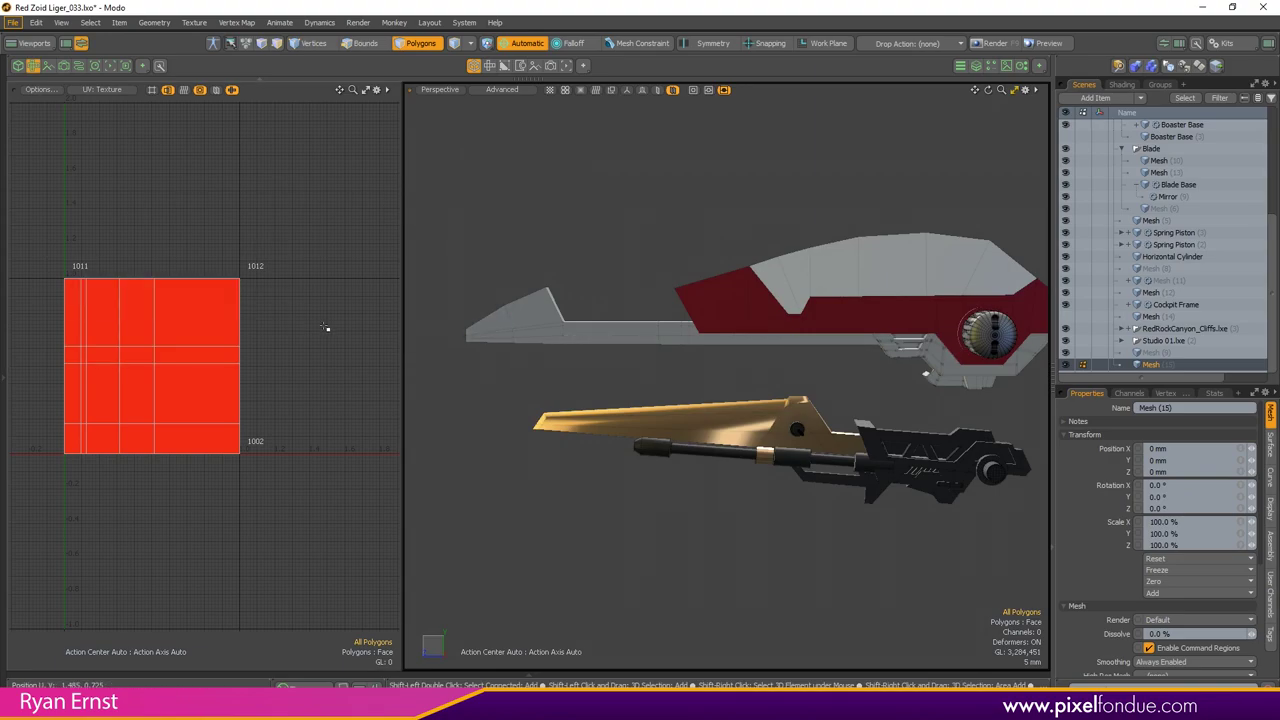
key(ctrl+shift+Tab)
click(576, 238)
key(a)
Step: Switch the side viewport to the render Preview, then to the Schematic
key(ctrl+shift+Tab)
click(523, 245)
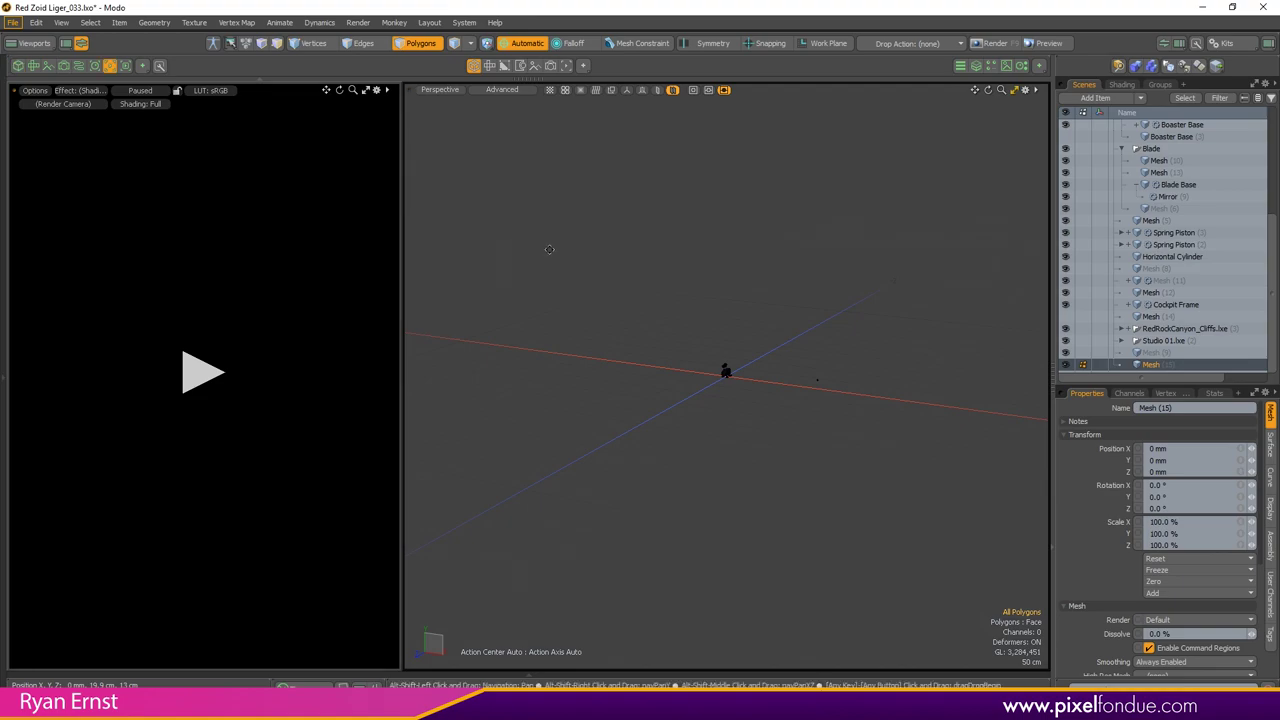
key(ctrl+shift+Tab)
click(544, 290)
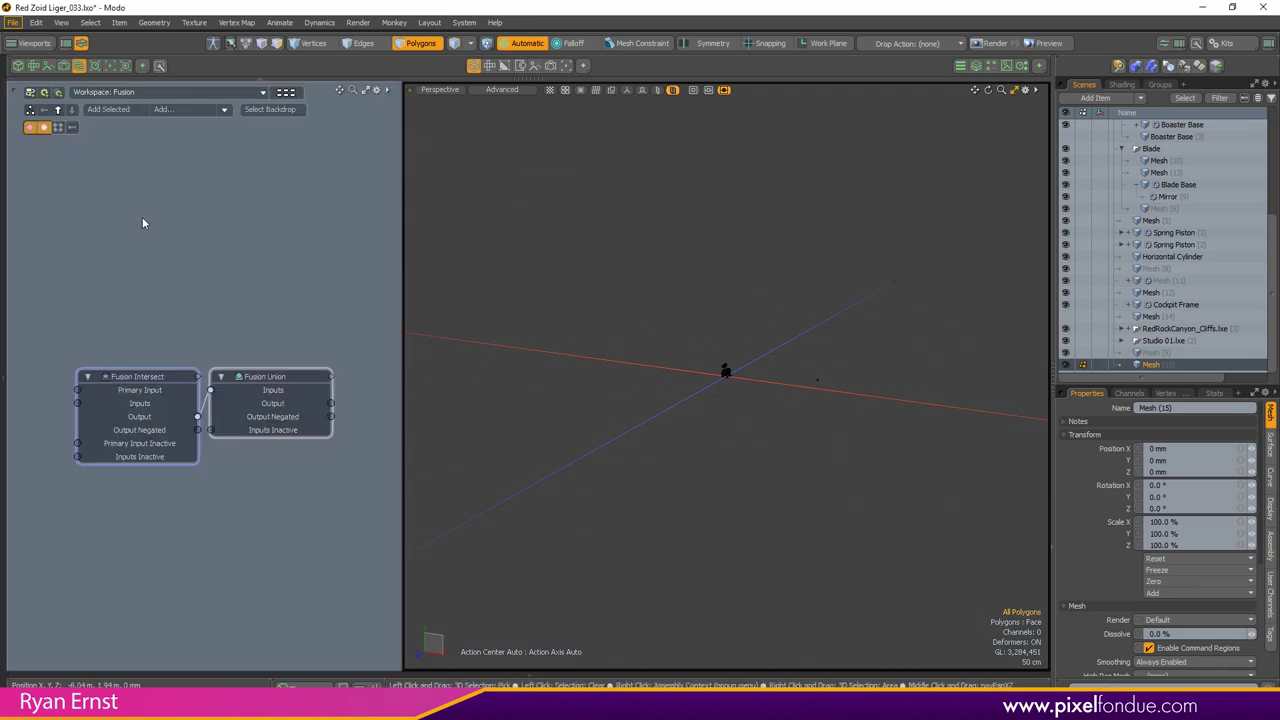
Step: Switch the main viewport to the UV layout and then to the Topology layout
key(ctrl+Tab)
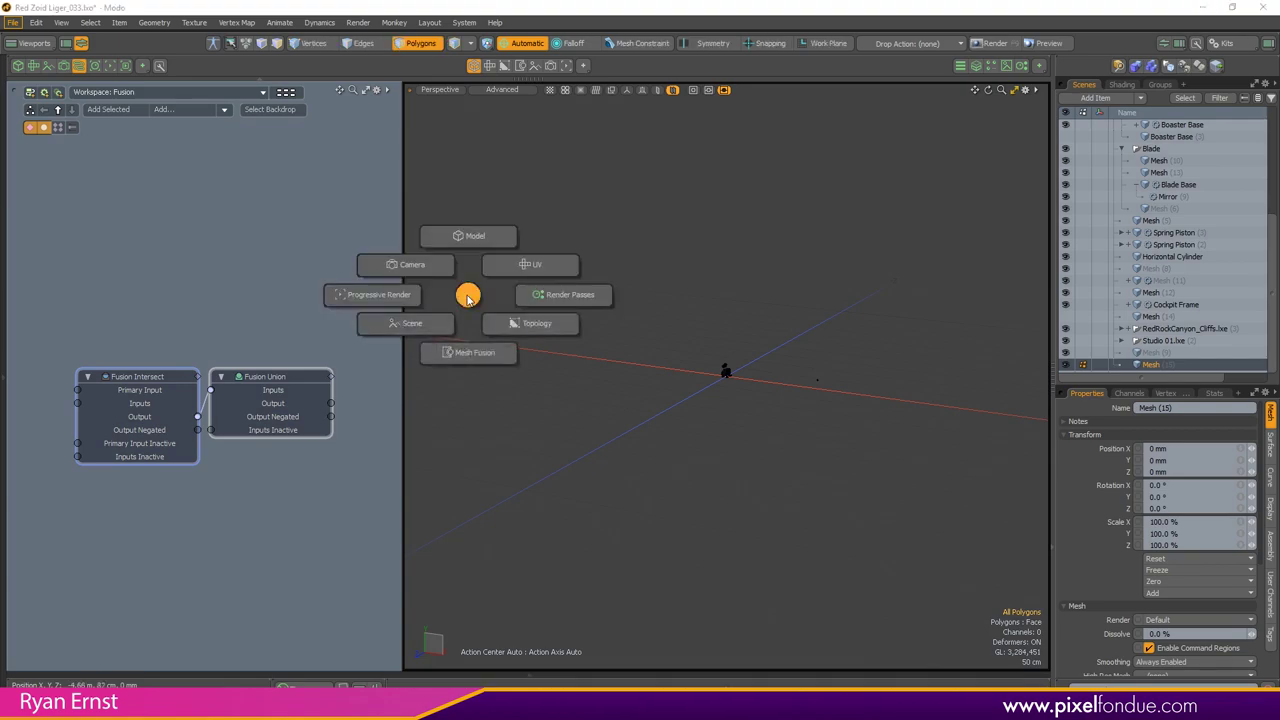
click(534, 266)
key(ctrl+Tab)
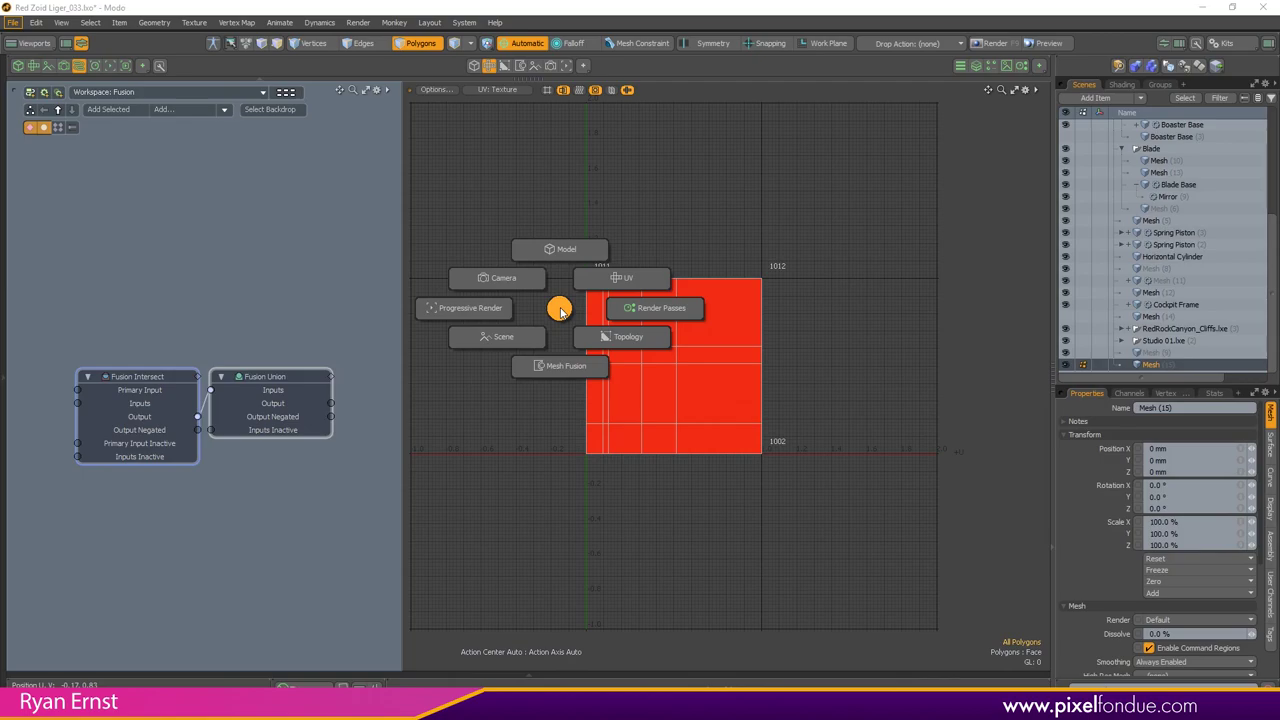
click(596, 331)
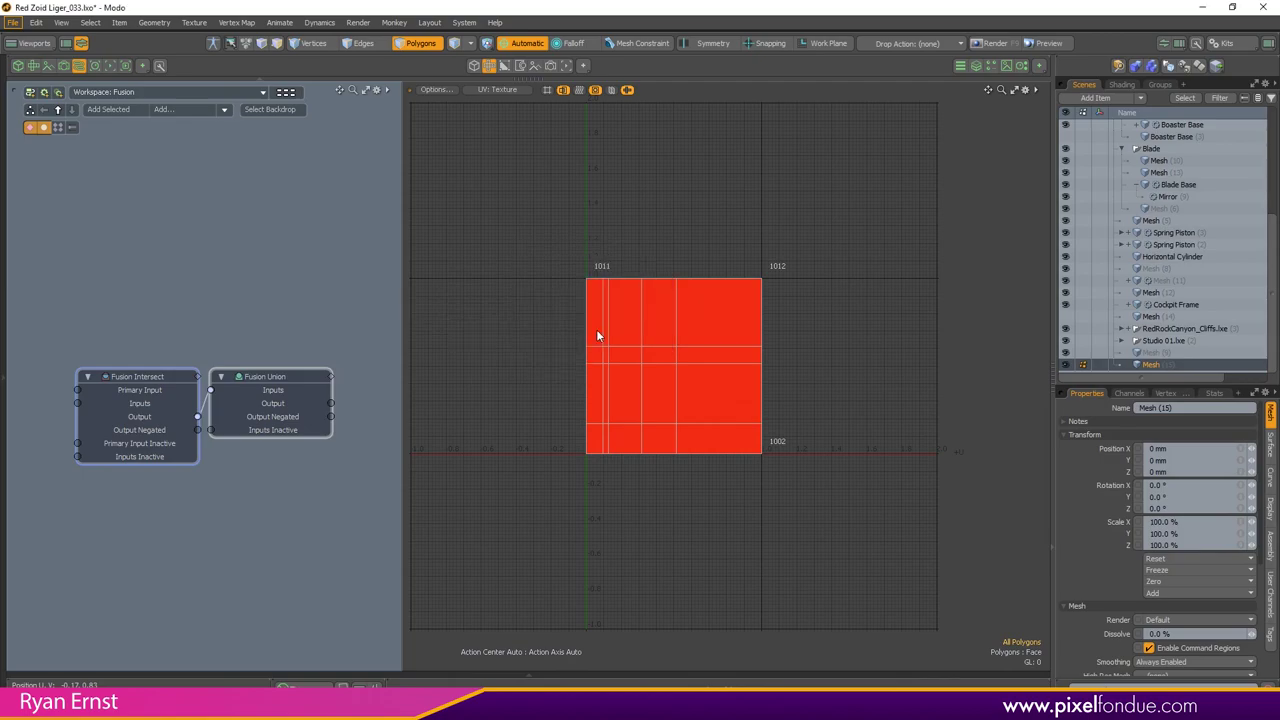
key(ctrl+Tab)
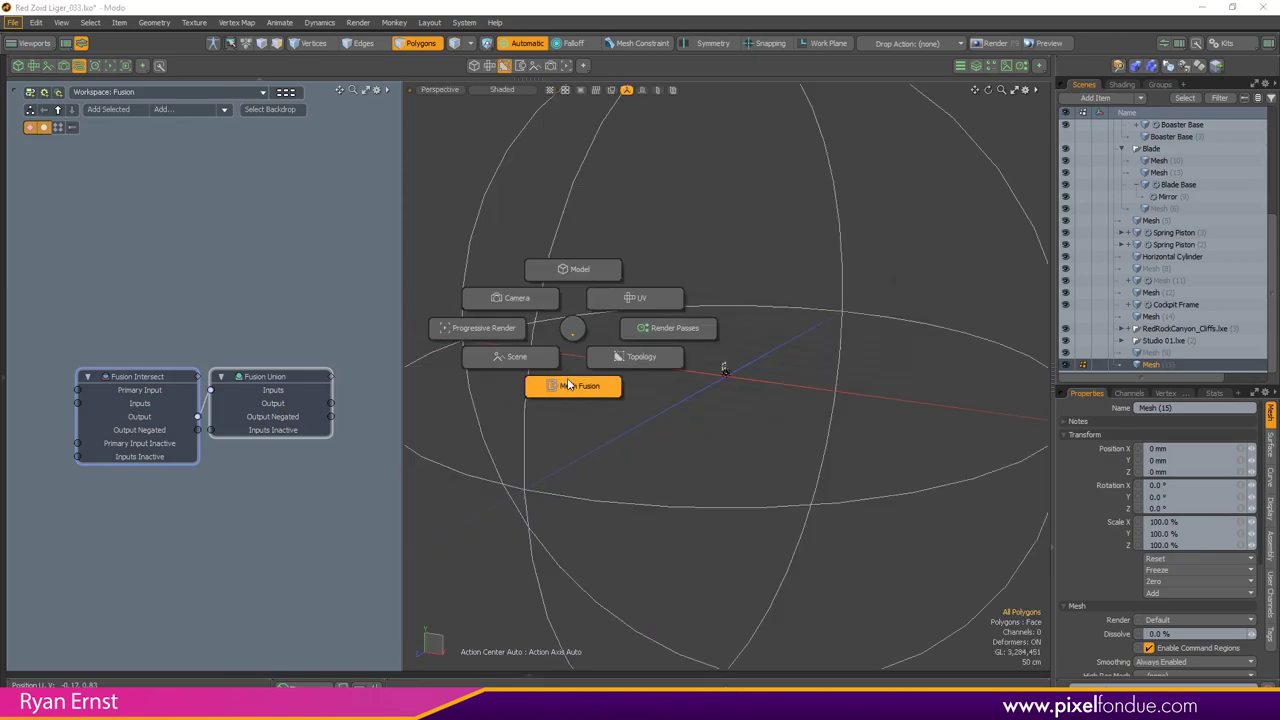
Step: Switch the main viewport to Mesh Fusion, then return it to the Model view framed on the Liger
click(569, 385)
key(ctrl+Tab)
click(653, 307)
scroll(716, 366, up, 10)
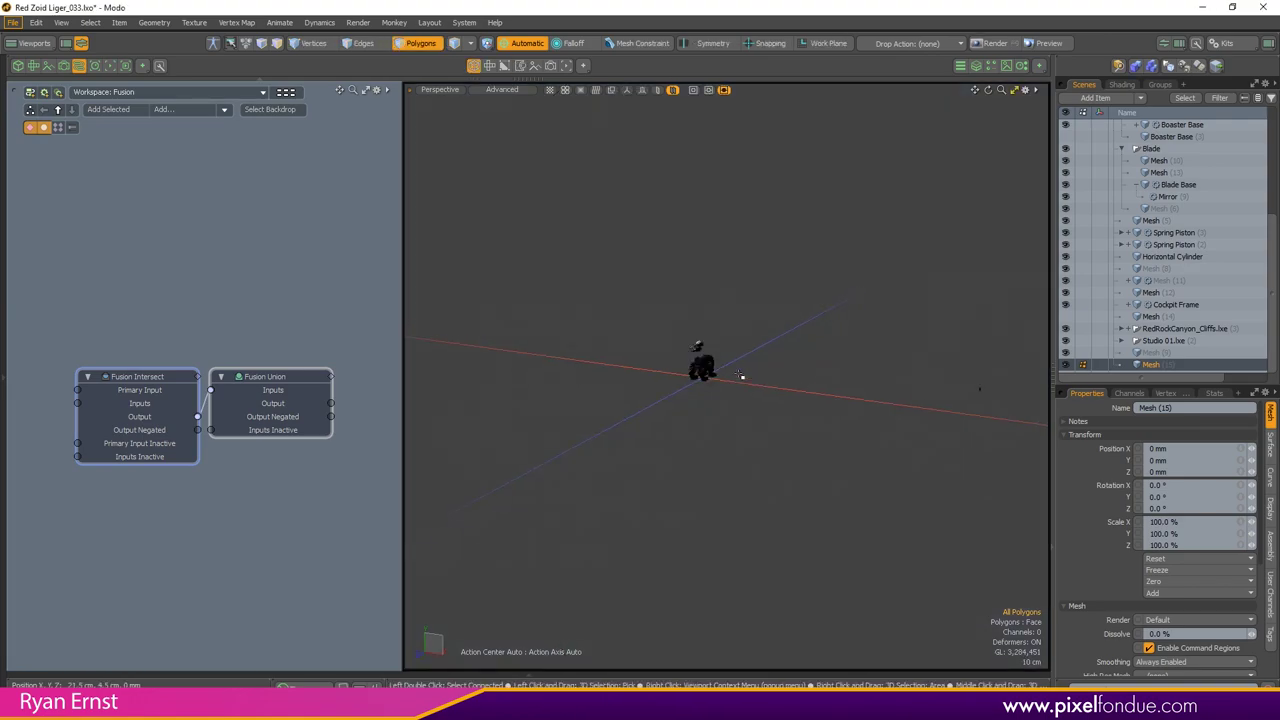
alt+drag(614, 347, 808, 388)
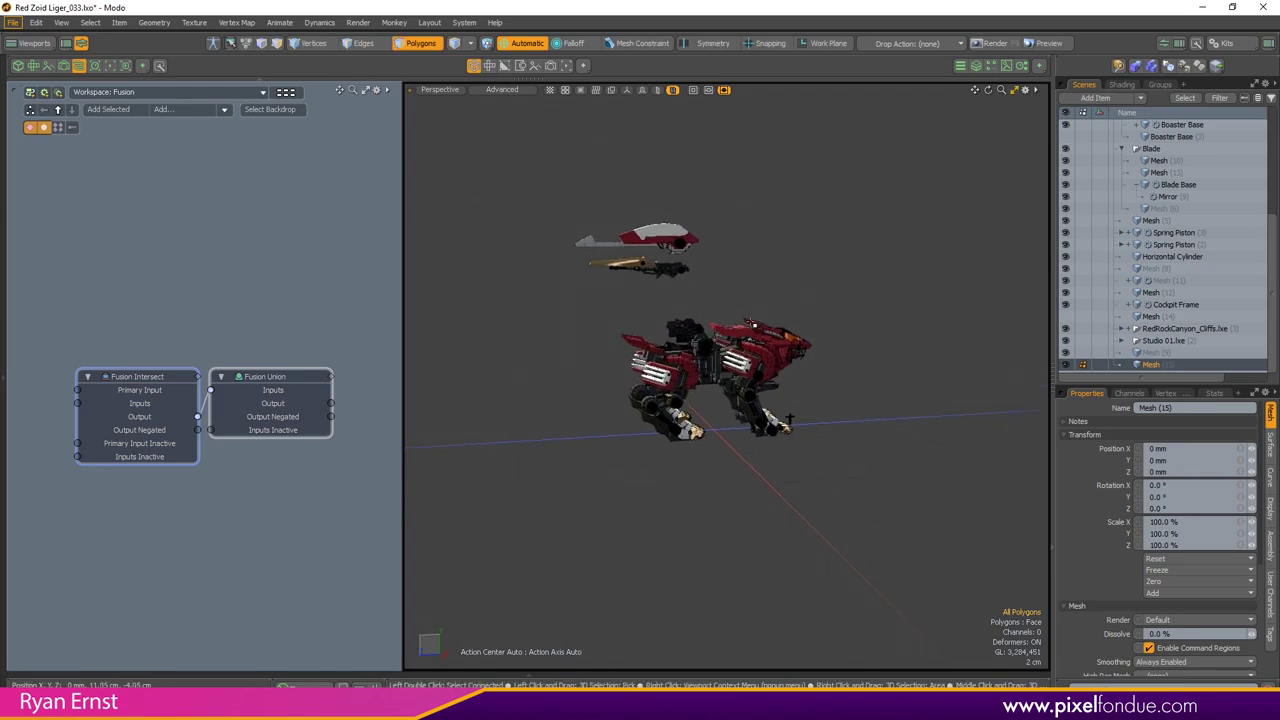
Step: Show the Render Passes layout beside the model and hide it again
key(ctrl+Tab)
click(810, 334)
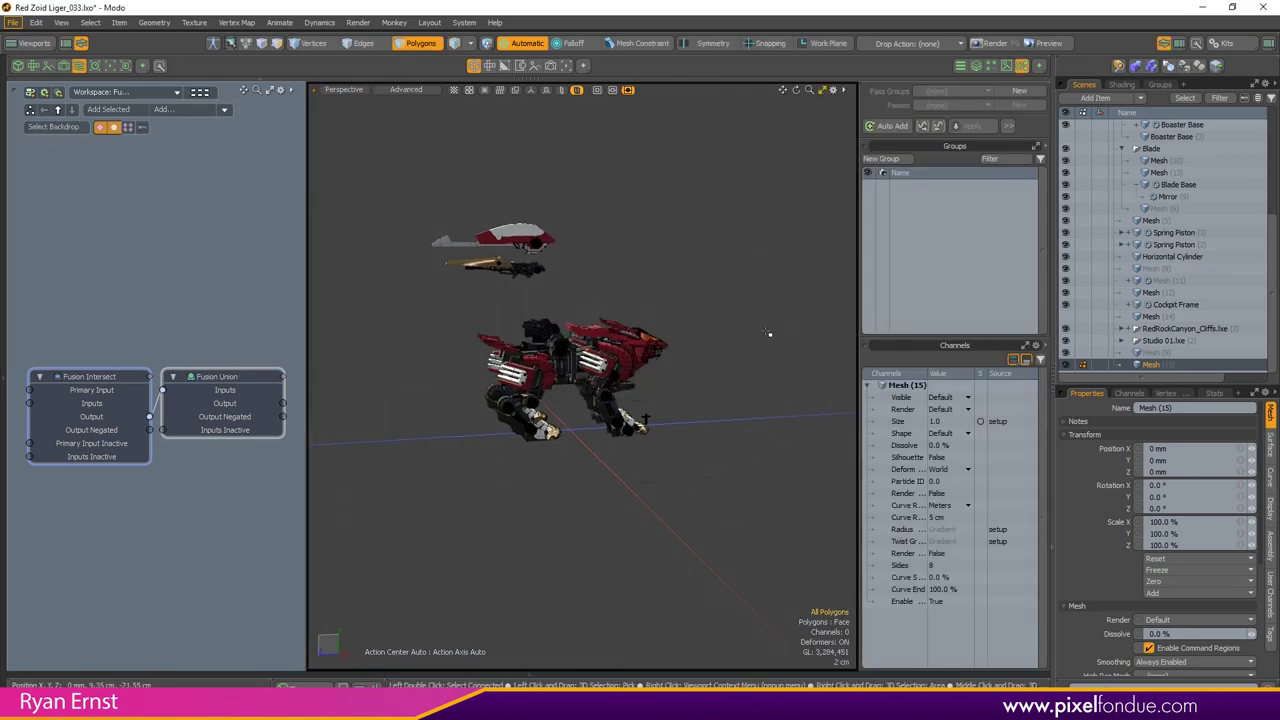
key(ctrl+Tab)
click(801, 338)
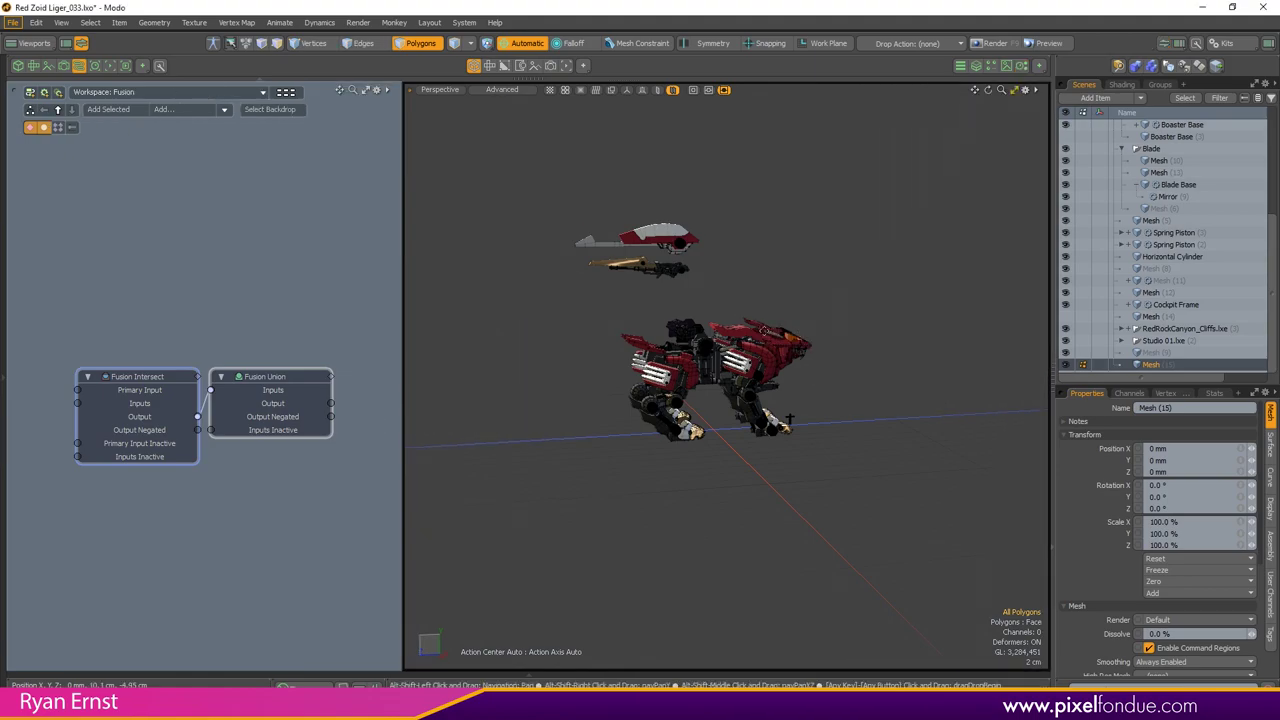
Step: Add a Model viewport below the main view and switch it to the UV layout
key(ctrl+Tab)
click(790, 265)
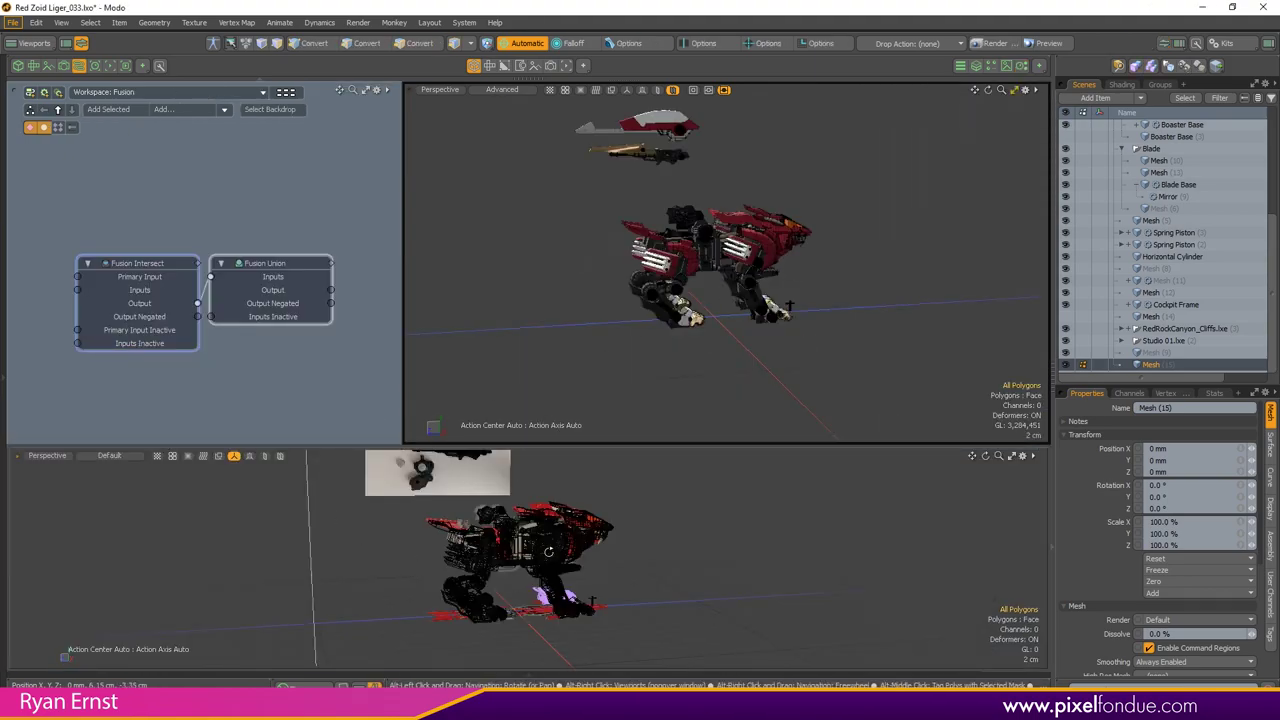
alt+drag(548, 551, 476, 551)
key(ctrl+Tab)
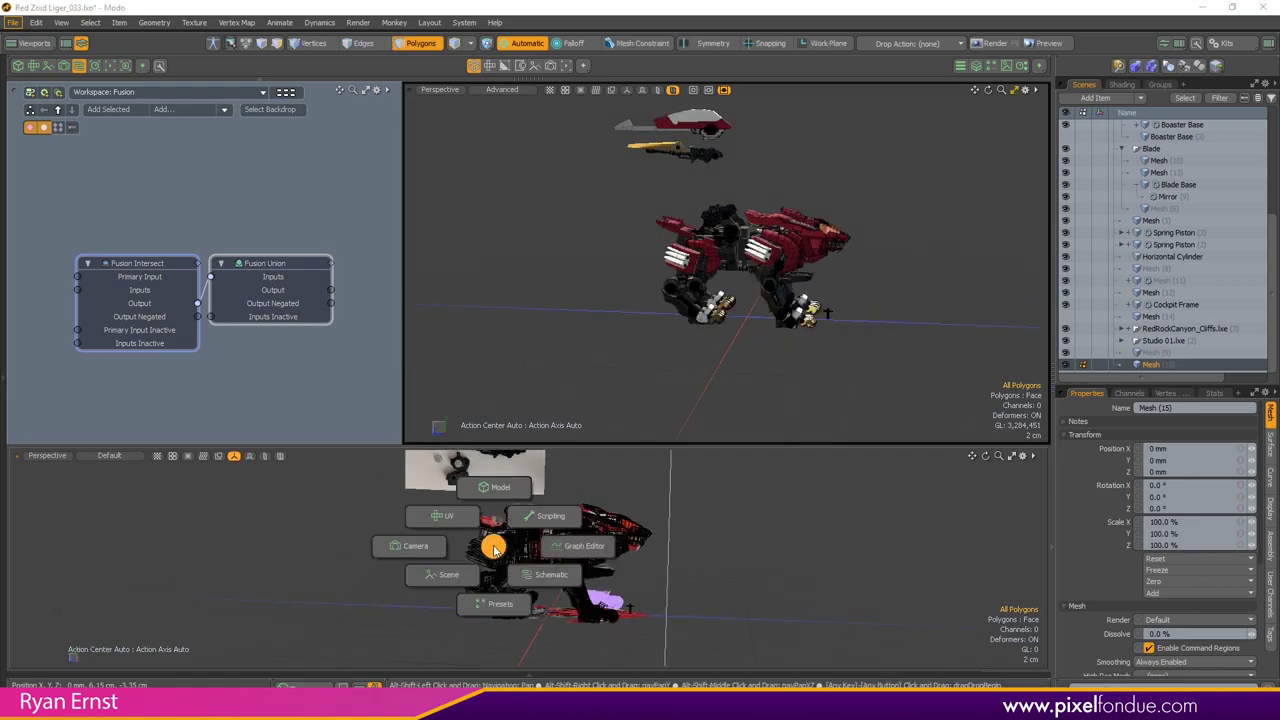
click(462, 513)
Step: Switch the lower viewport to the Schematic and then to the Presets browser
key(ctrl+Tab)
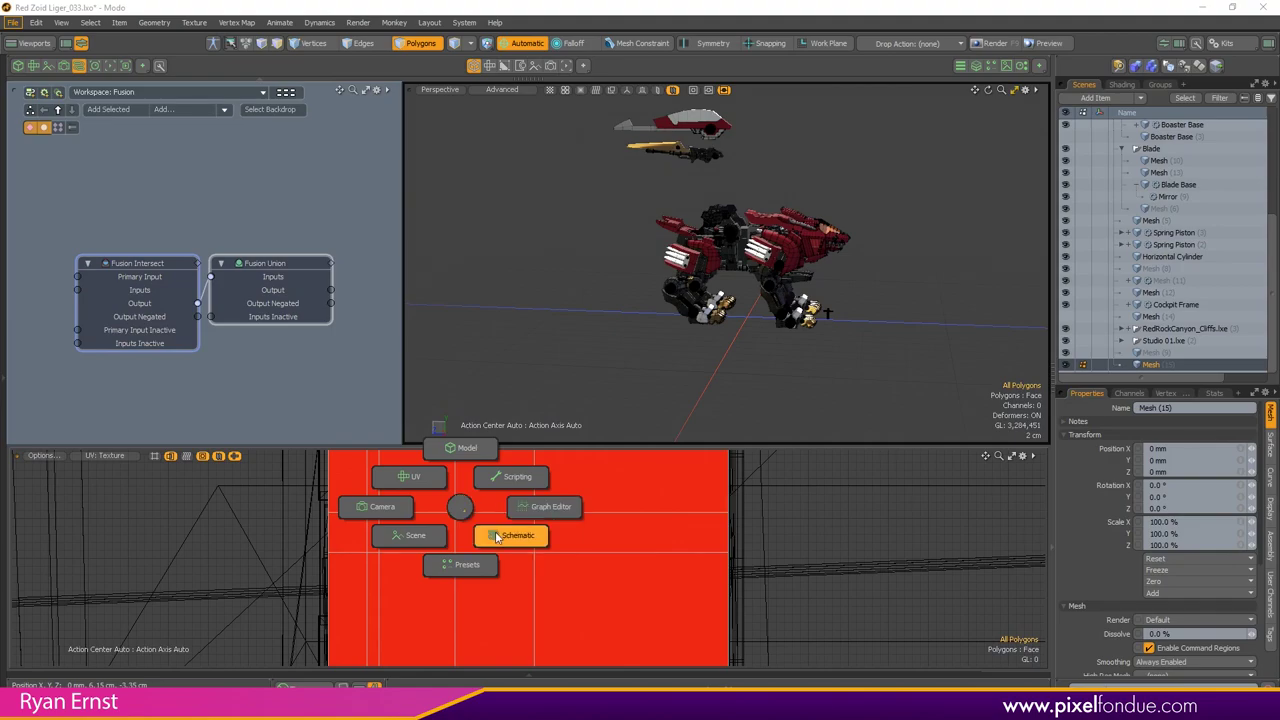
click(500, 540)
key(ctrl+Tab)
click(481, 576)
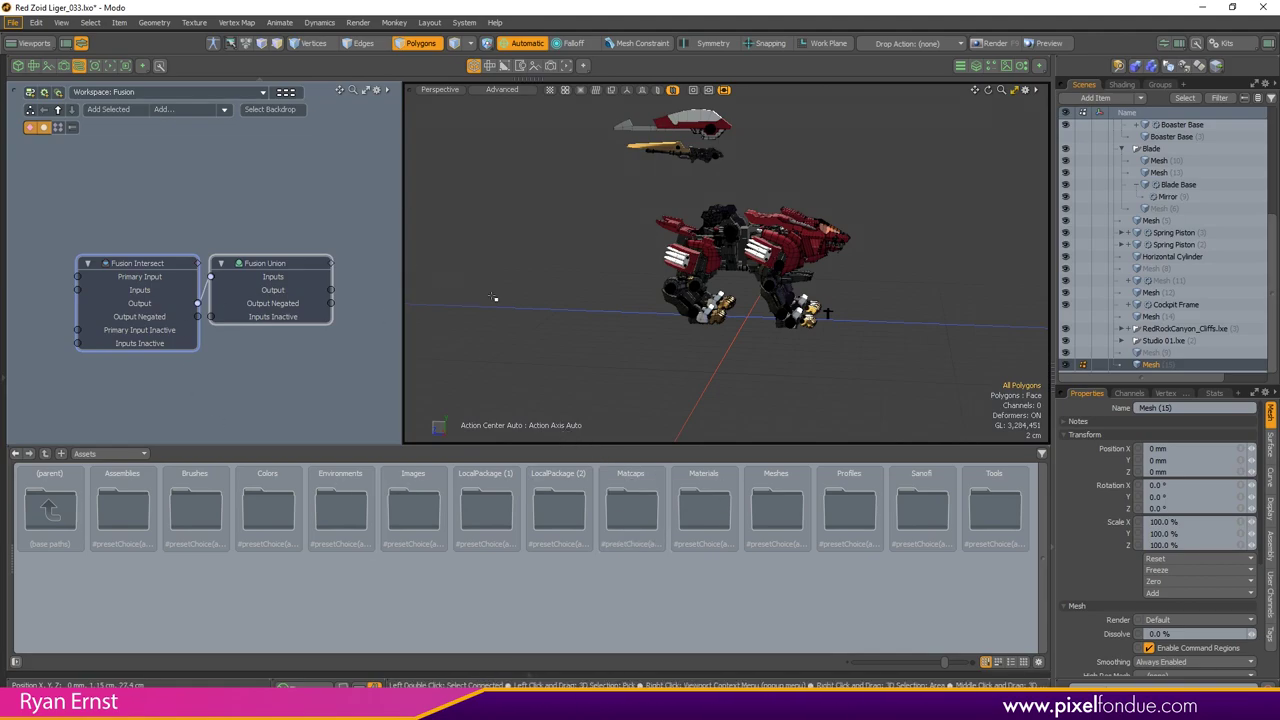
Step: Close the presets browser viewport and the side viewport, leaving only the main 3D view
alt+drag(592, 297, 625, 281)
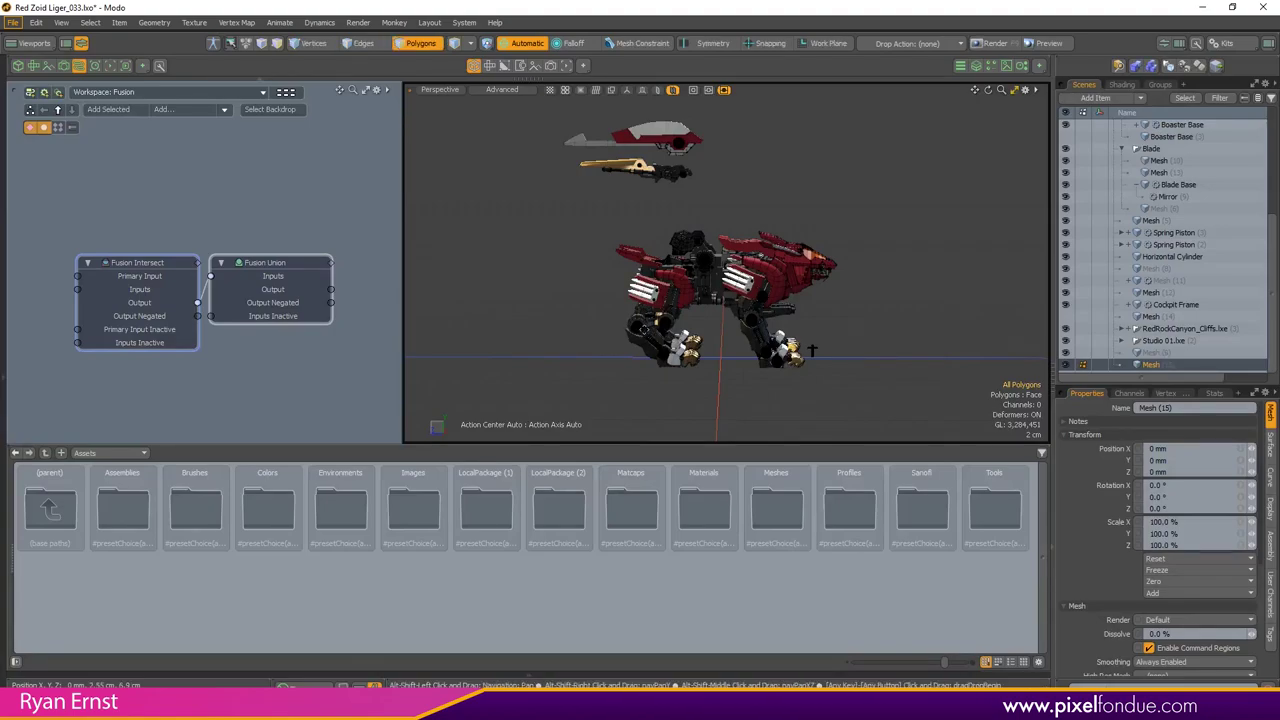
key(ctrl+Tab)
click(644, 358)
key(ctrl+space)
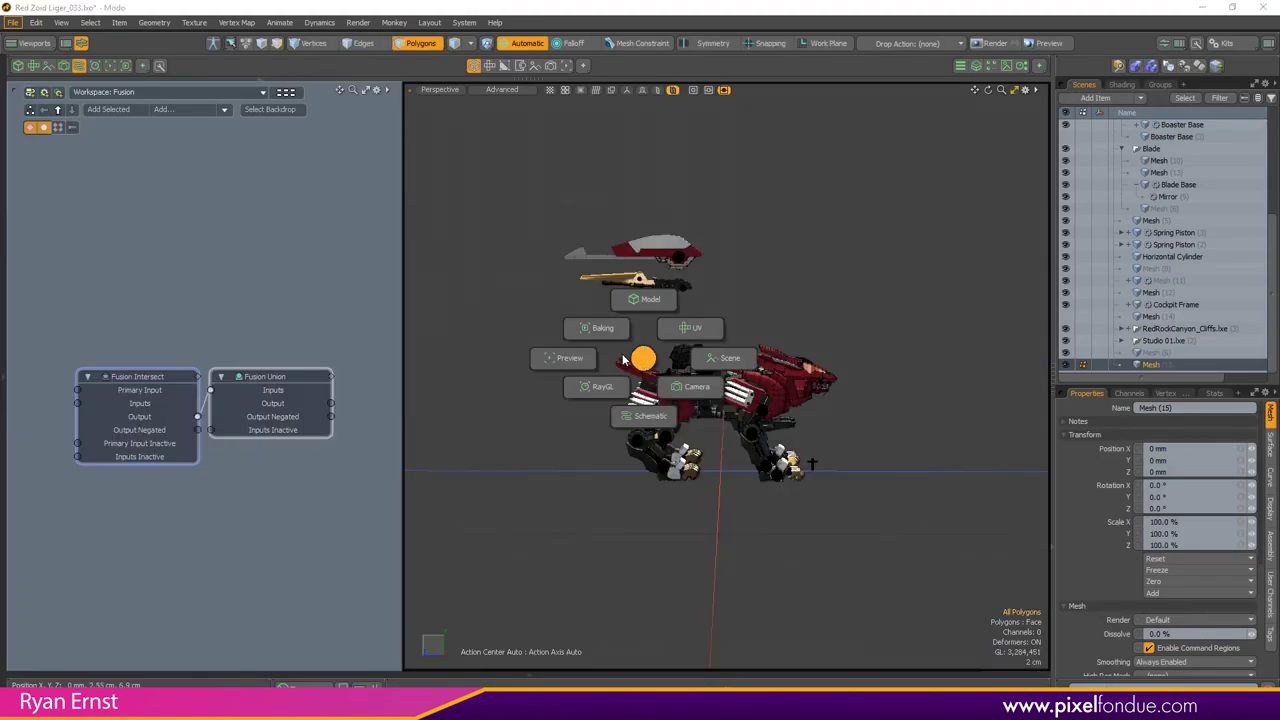
click(603, 356)
key(ctrl+space)
click(562, 354)
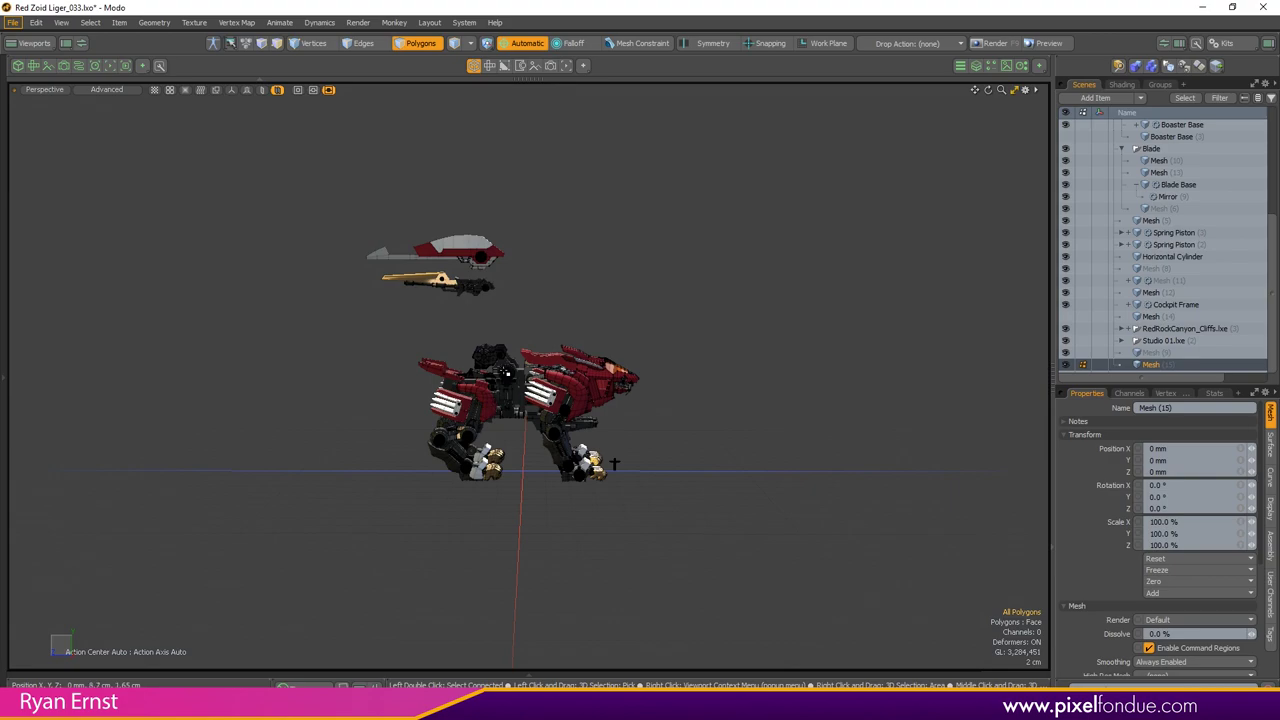
Step: Turn off Inactive Same as Active and set the viewport's active style to Default
key(shift)
key(ctrl+Tab)
key(ctrl+shift+space)
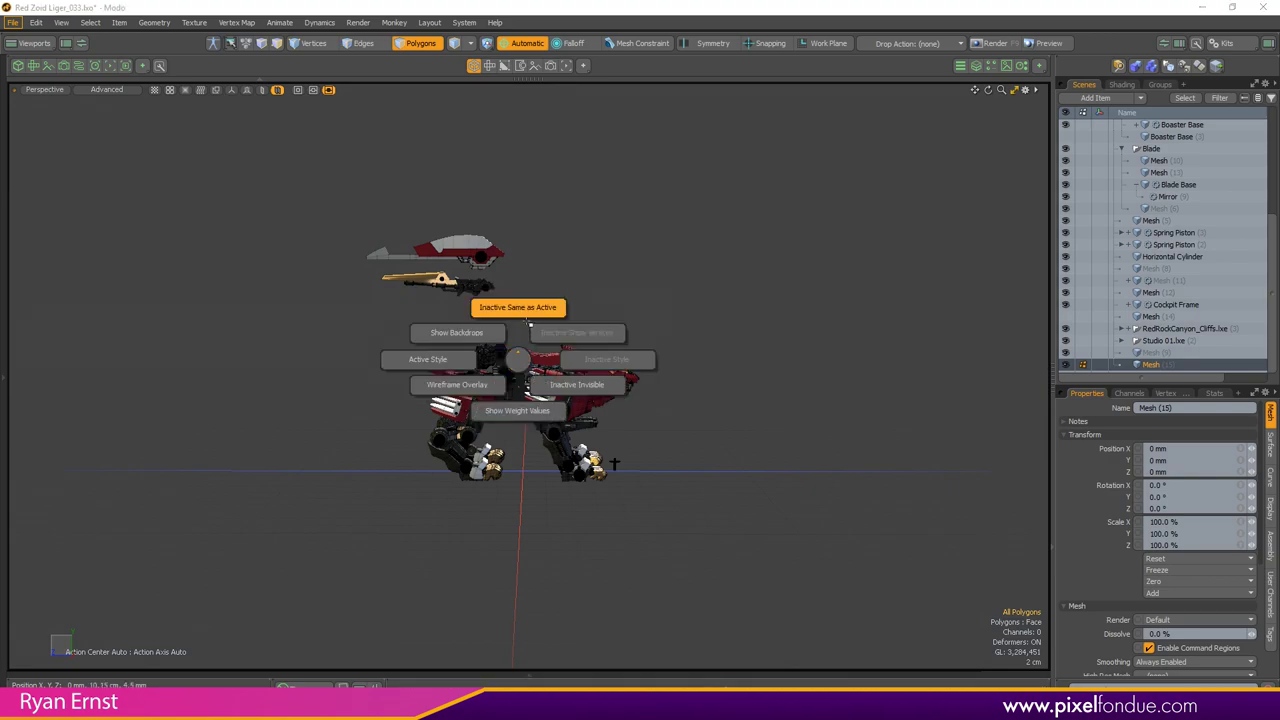
click(529, 321)
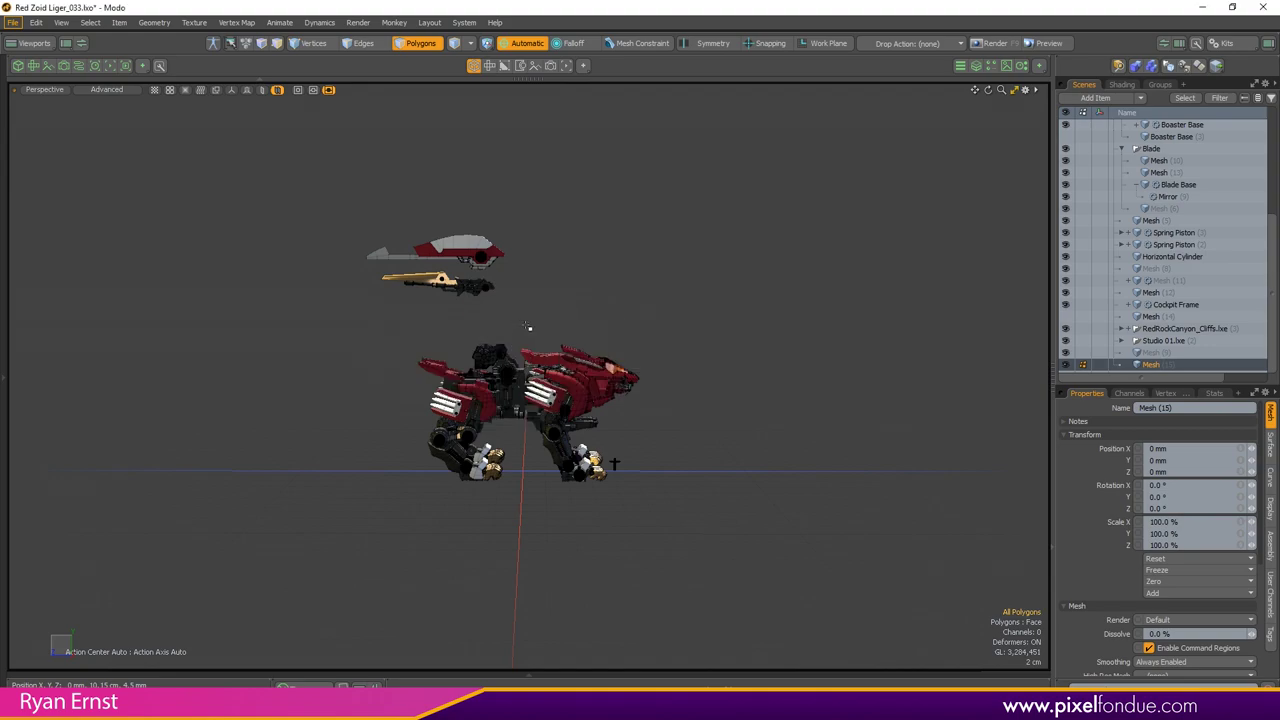
key(ctrl+shift+Tab)
click(470, 327)
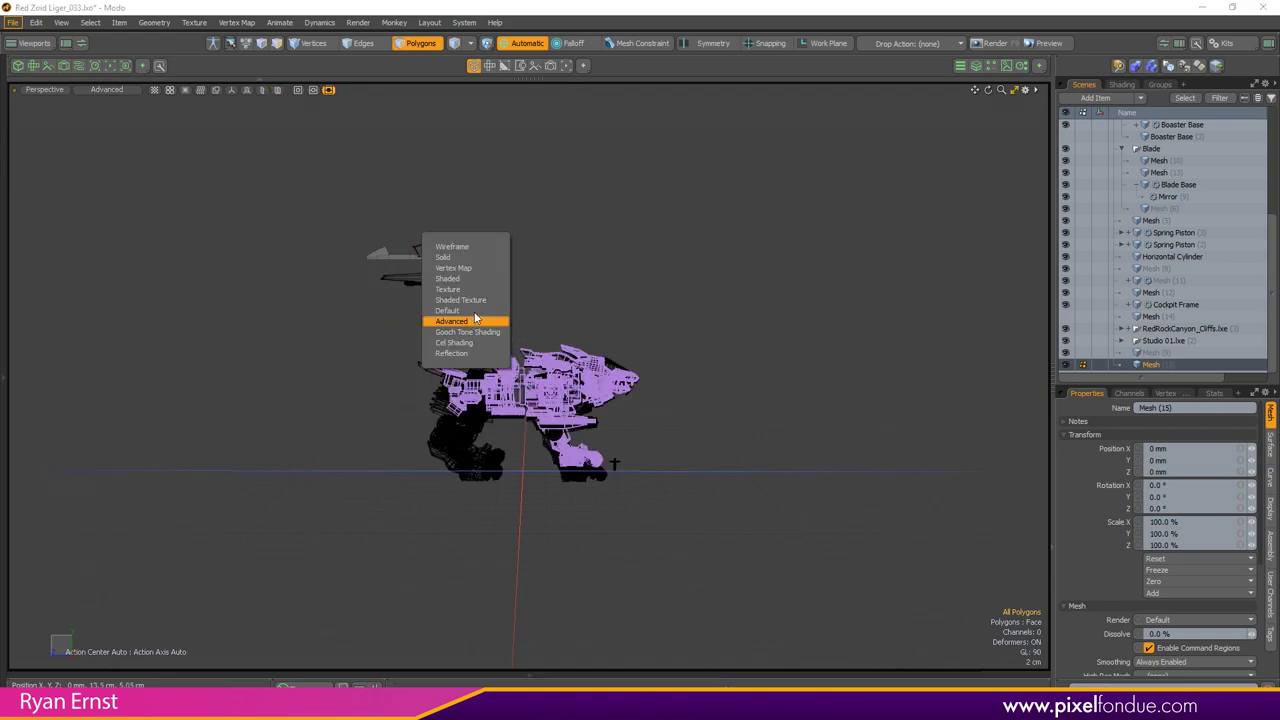
click(466, 308)
key(ctrl+shift+Tab)
click(478, 318)
click(481, 318)
Step: Set the inactive meshes' display style to Shaded, then make the inactive meshes invisible
key(ctrl+shift+Tab)
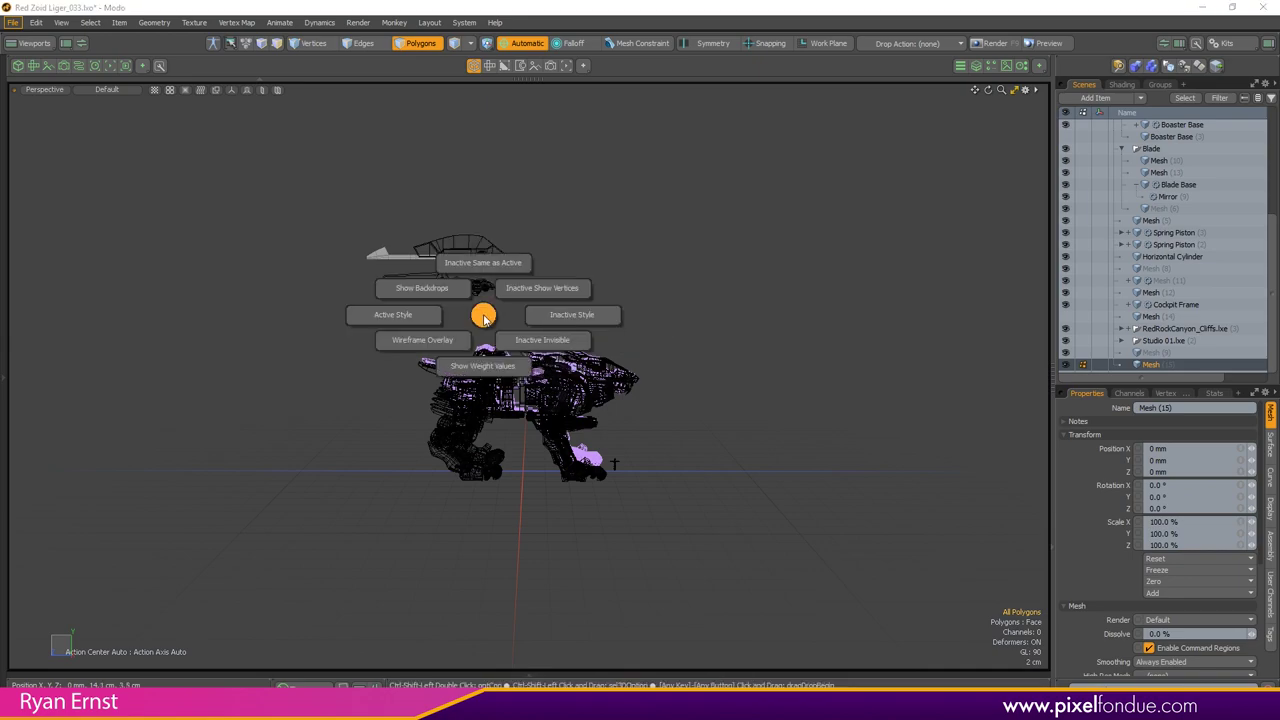
click(551, 318)
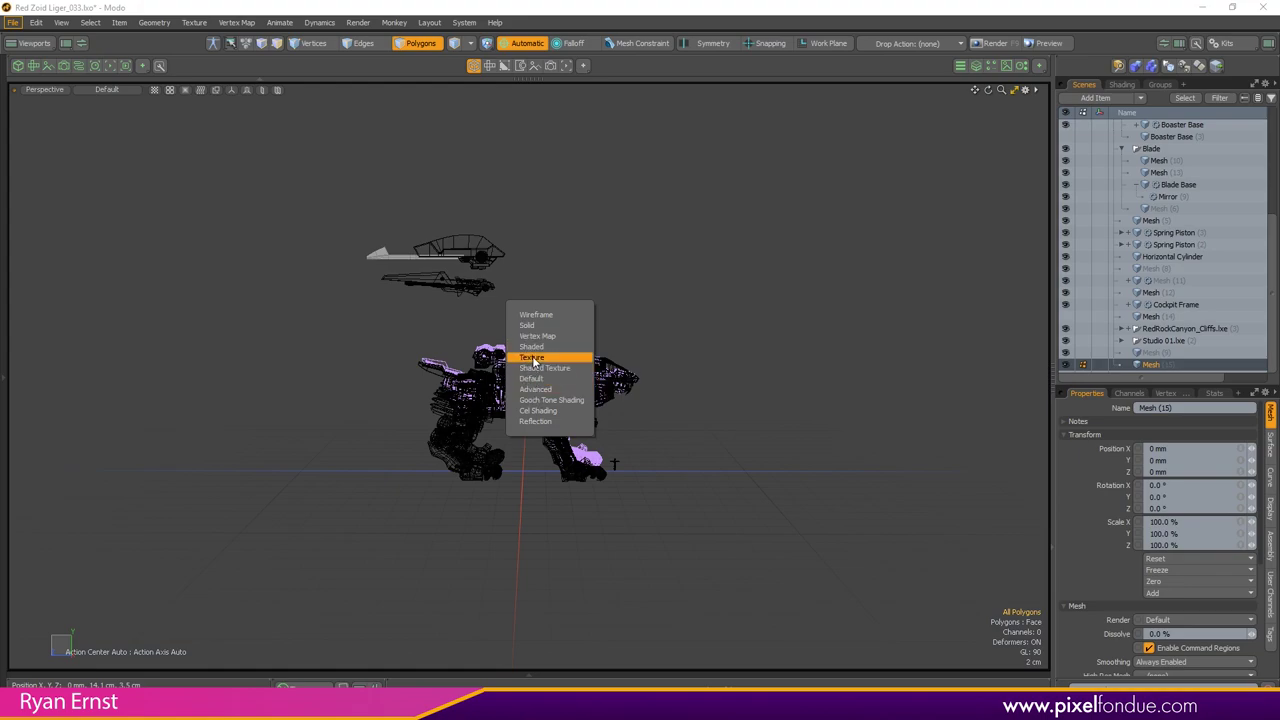
click(532, 347)
key(ctrl+shift+Tab)
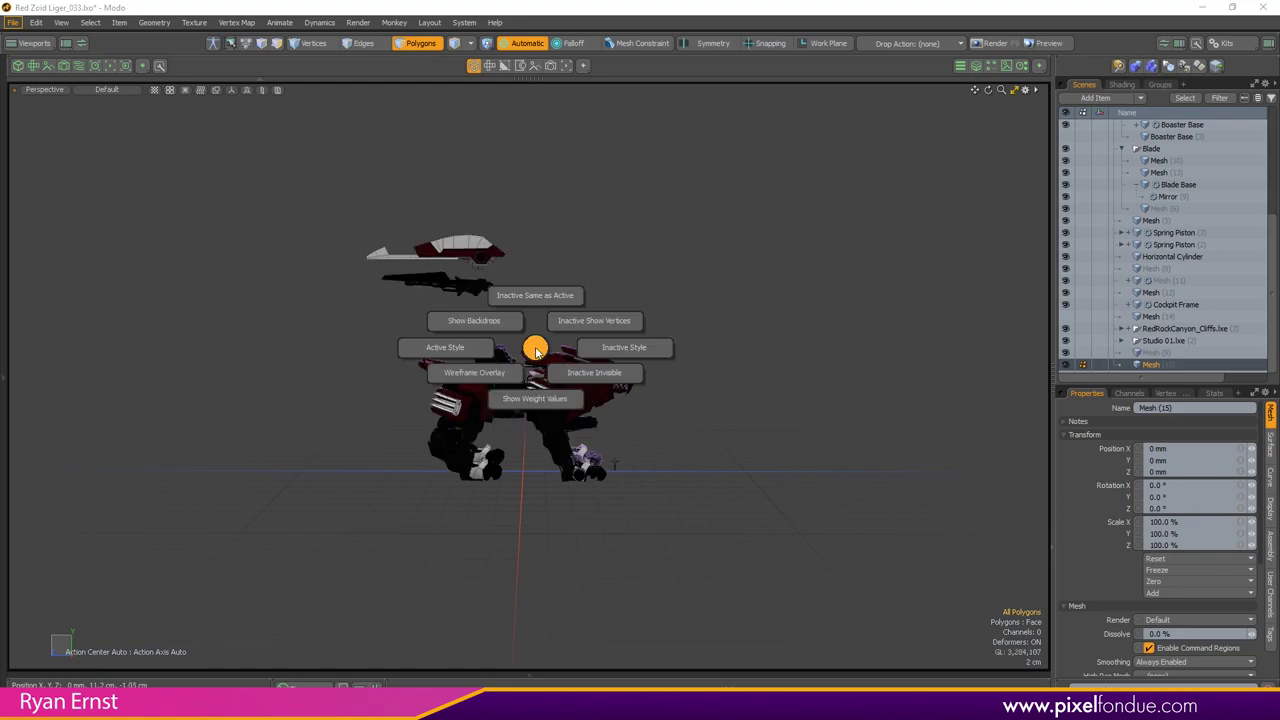
click(558, 368)
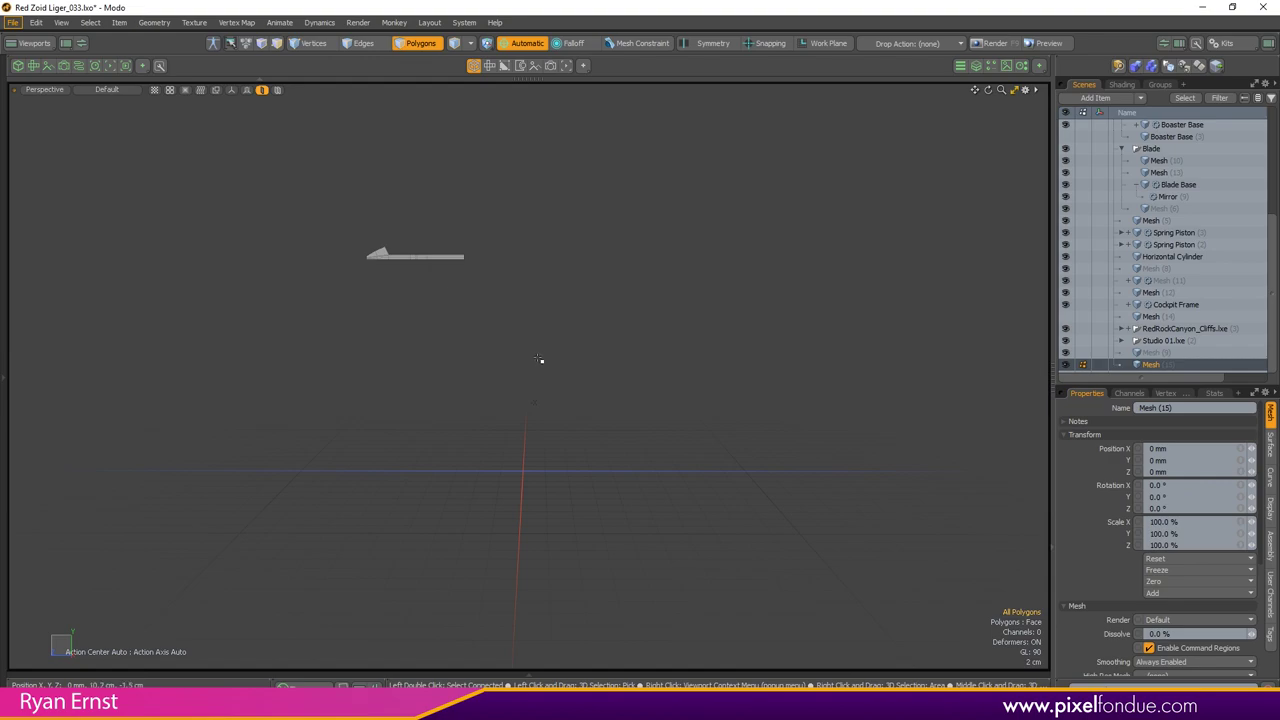
Step: Try the Wireframe Overlay options on the active mesh
mouse_move(450, 282)
alt+mouse_down()
mouse_move(423, 249)
mouse_move(560, 274)
mouse_move(480, 269)
alt+mouse_up()
key(ctrl+shift+Tab)
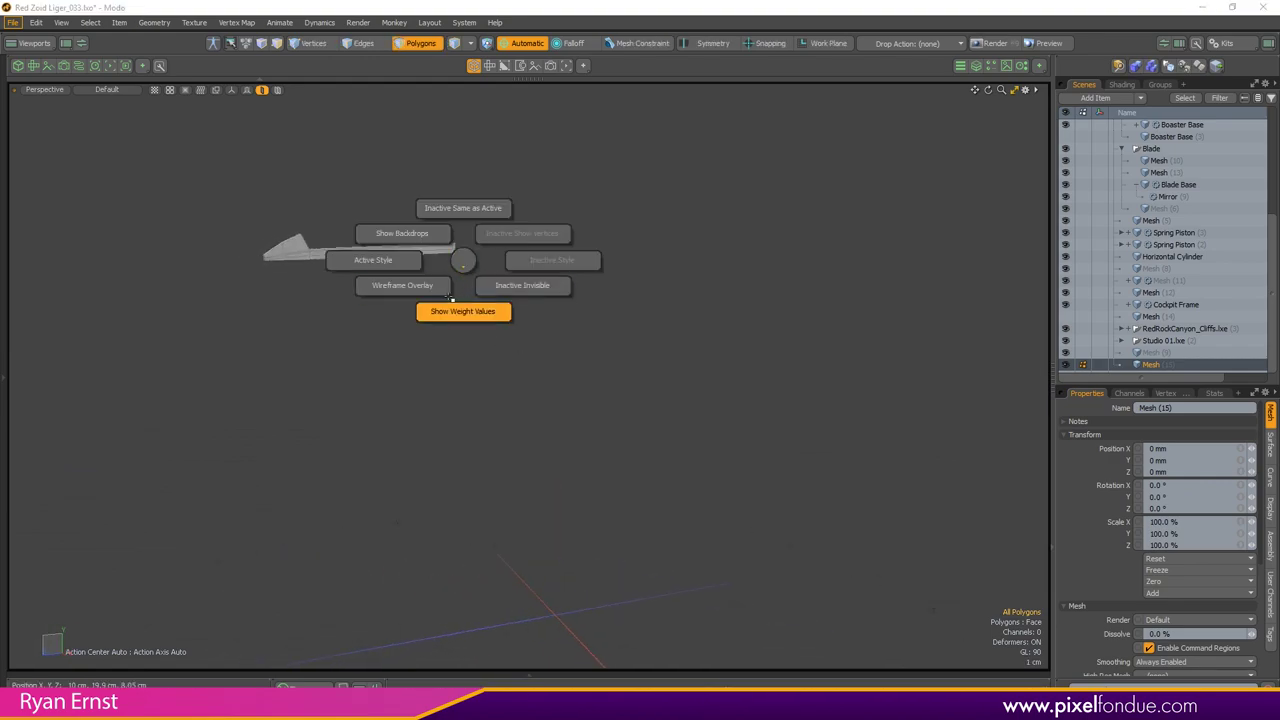
click(436, 295)
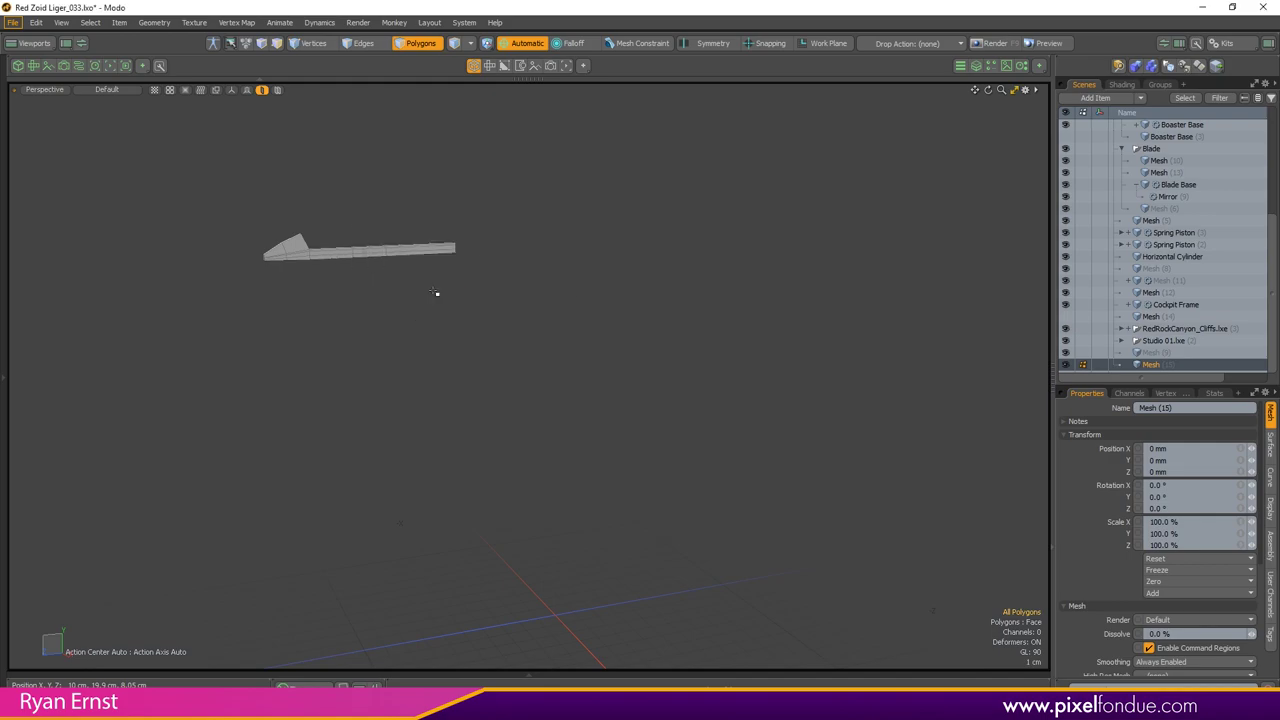
click(415, 286)
key(ctrl+3)
click(389, 308)
click(390, 316)
alt+drag(383, 286, 428, 289)
Step: Toggle the display of lights and locators in the viewport
key(ctrl+4)
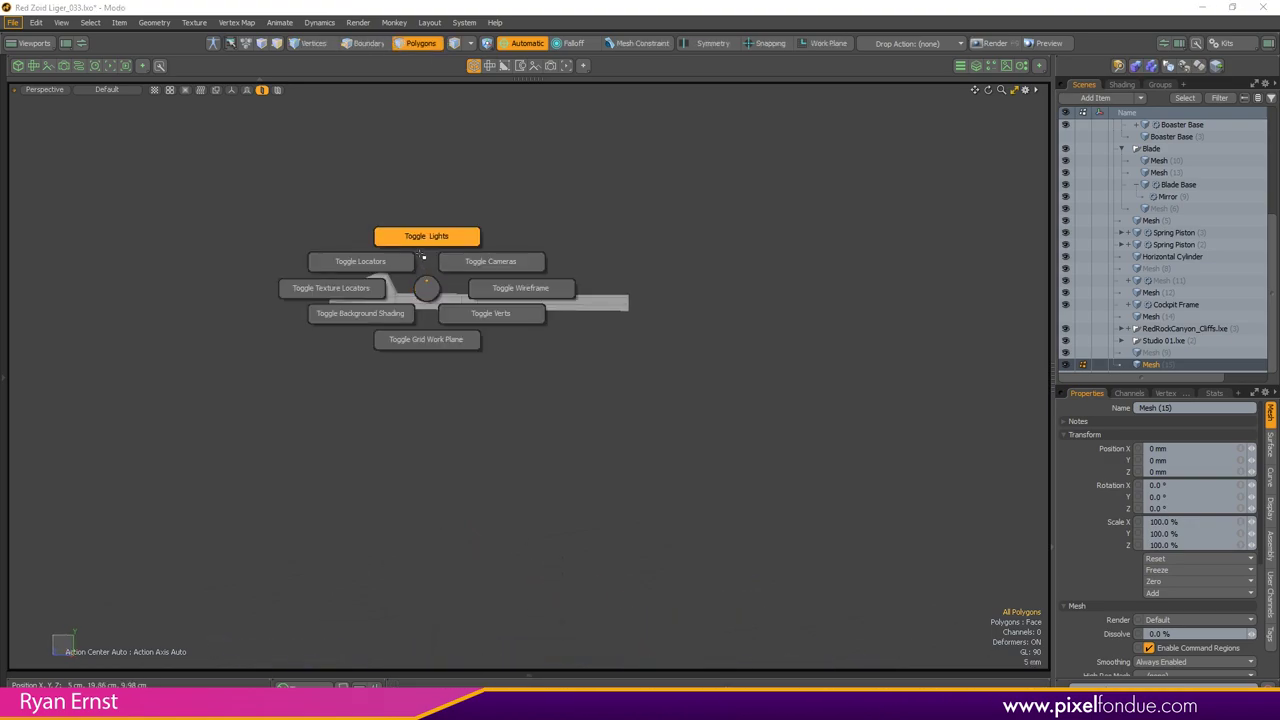
click(421, 254)
scroll(421, 257, down, 5)
key(ctrl+4)
click(392, 241)
key(ctrl+grave)
click(365, 257)
Step: Toggle the grid work plane, then show and hide the cameras
key(ctrl+grave)
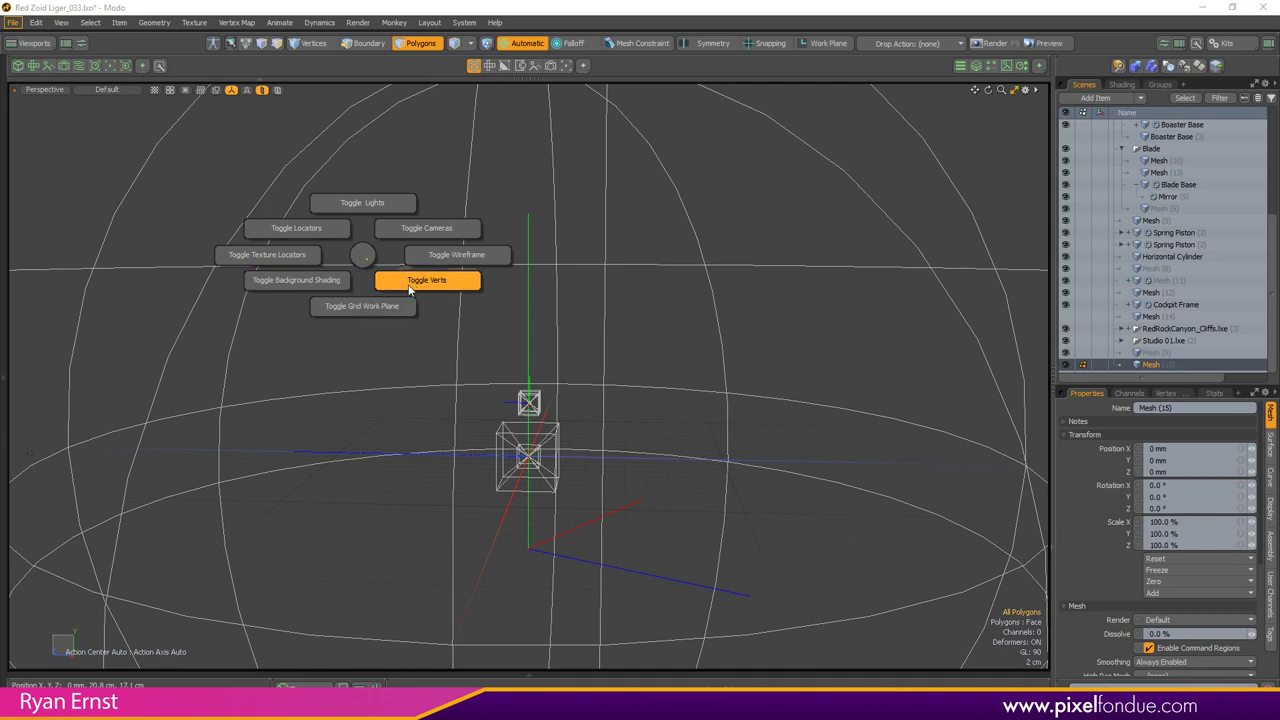
click(368, 306)
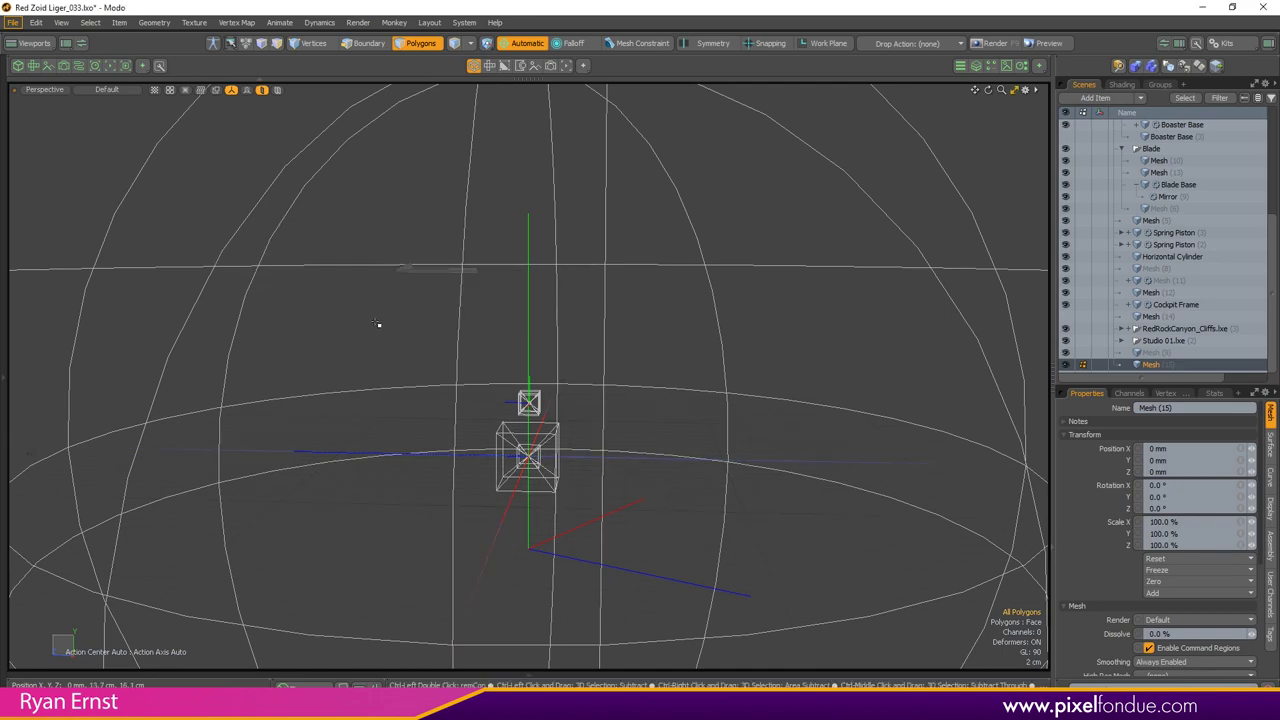
key(ctrl+grave)
click(417, 312)
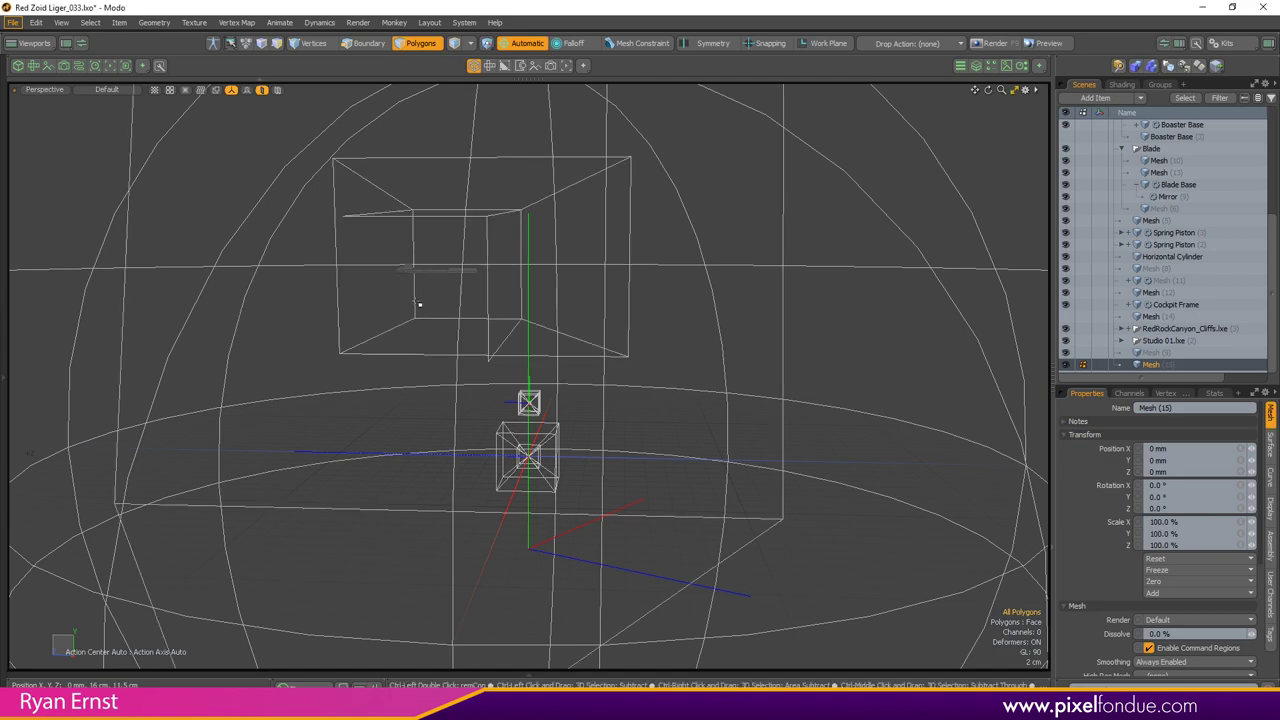
key(ctrl+grave)
click(441, 288)
key(ctrl+3)
click(432, 264)
key(ctrl+3)
click(400, 256)
Step: Bring up the layout switcher pie menu and dismiss it, then hide the remaining lights and locators in the viewport
key(ctrl+Tab)
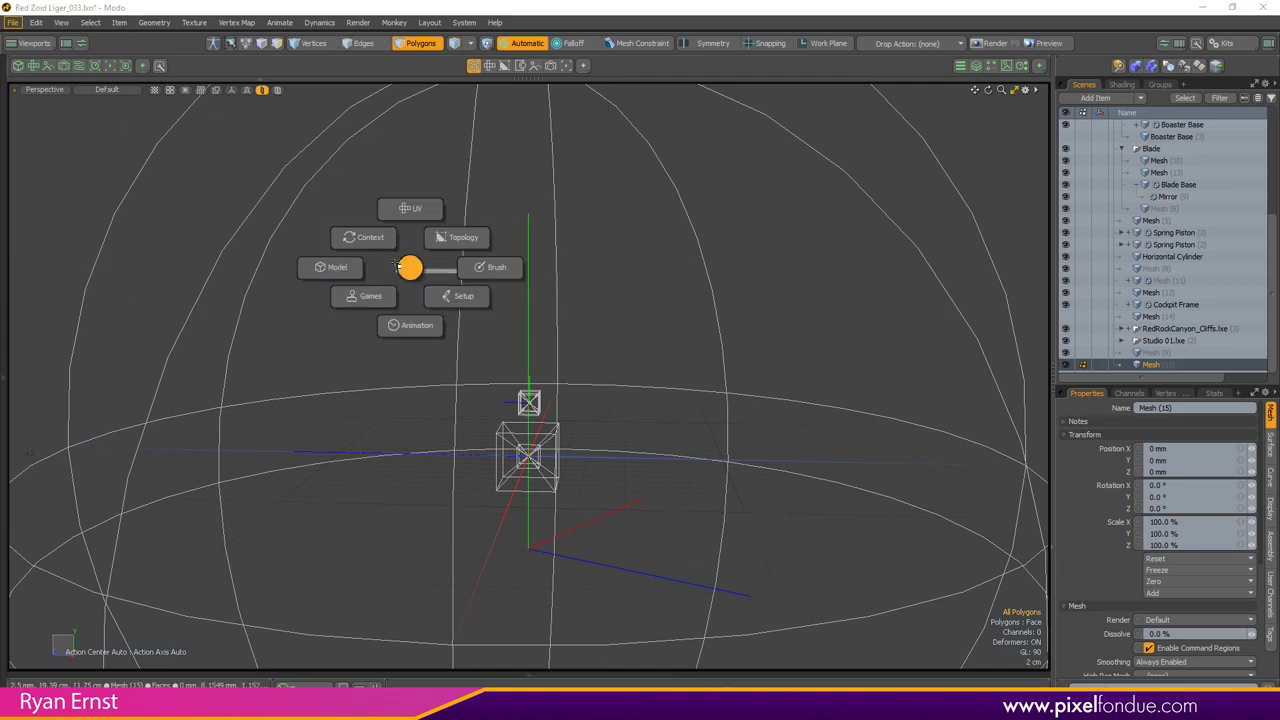
click(403, 266)
key(ctrl+grave)
click(371, 265)
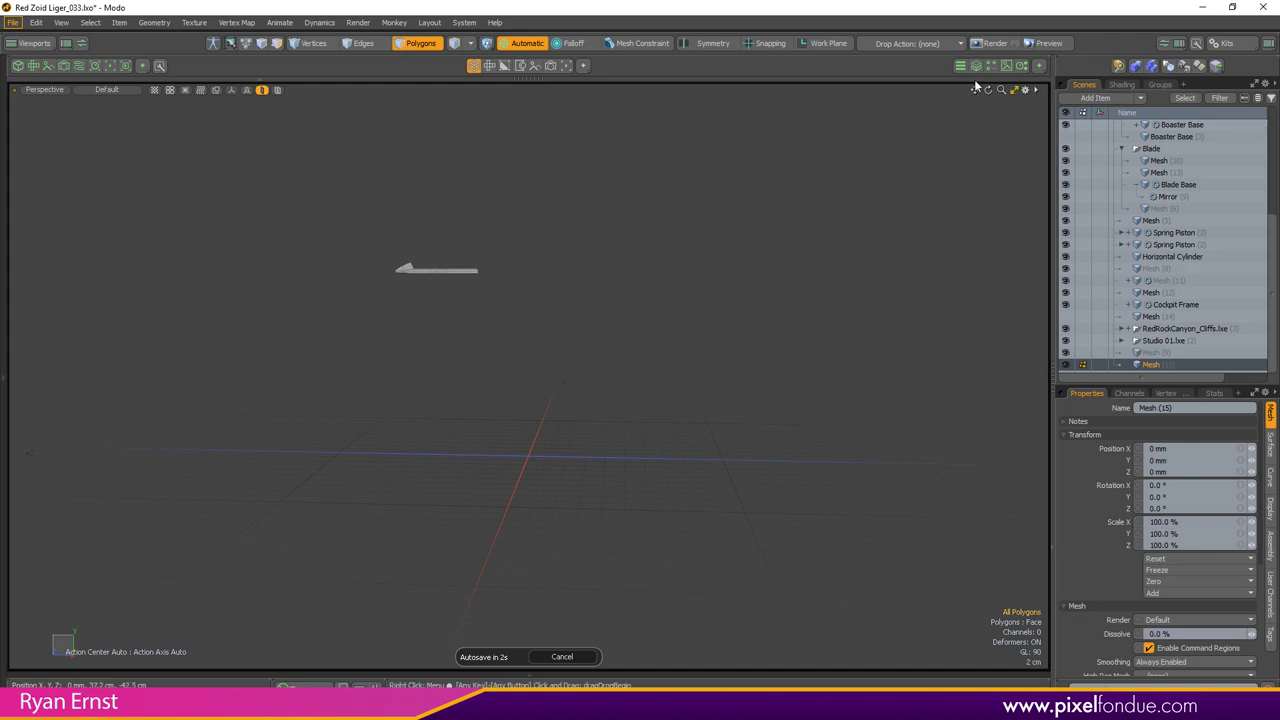
Step: Open the installed kits as a floating popover and display the RED Mighty Mouse kit's form
click(1222, 43)
drag(1190, 72, 917, 87)
click(849, 106)
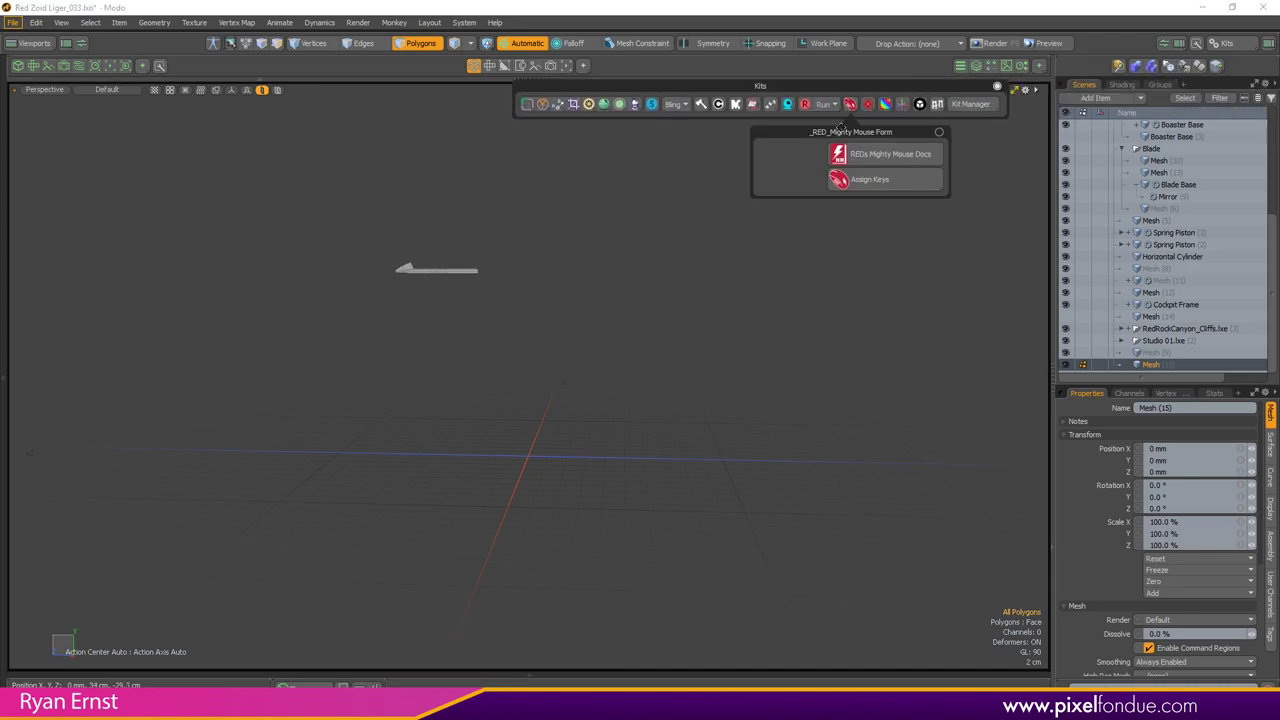
Step: Try assigning Alt-7 to the RED Frame Size 01 Pie Menu with the kit's Assign Keys, without overwriting the existing assignment
click(859, 182)
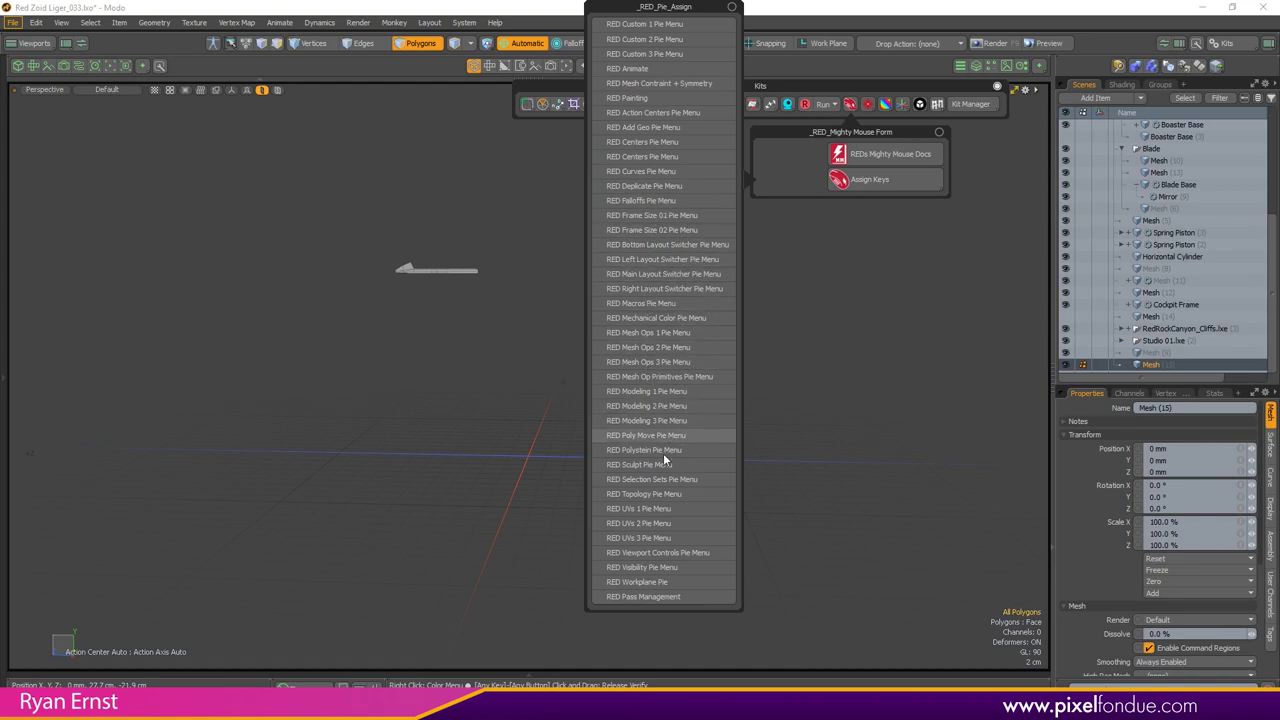
click(662, 217)
key(alt+7)
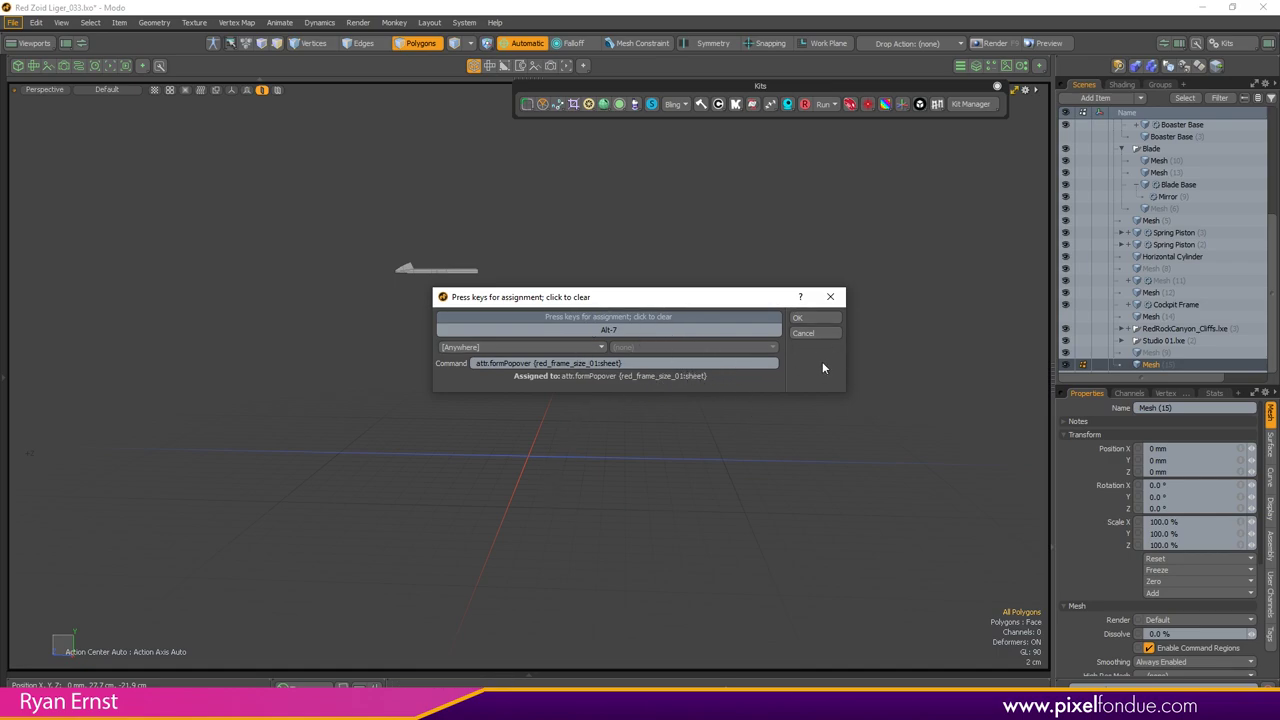
click(834, 302)
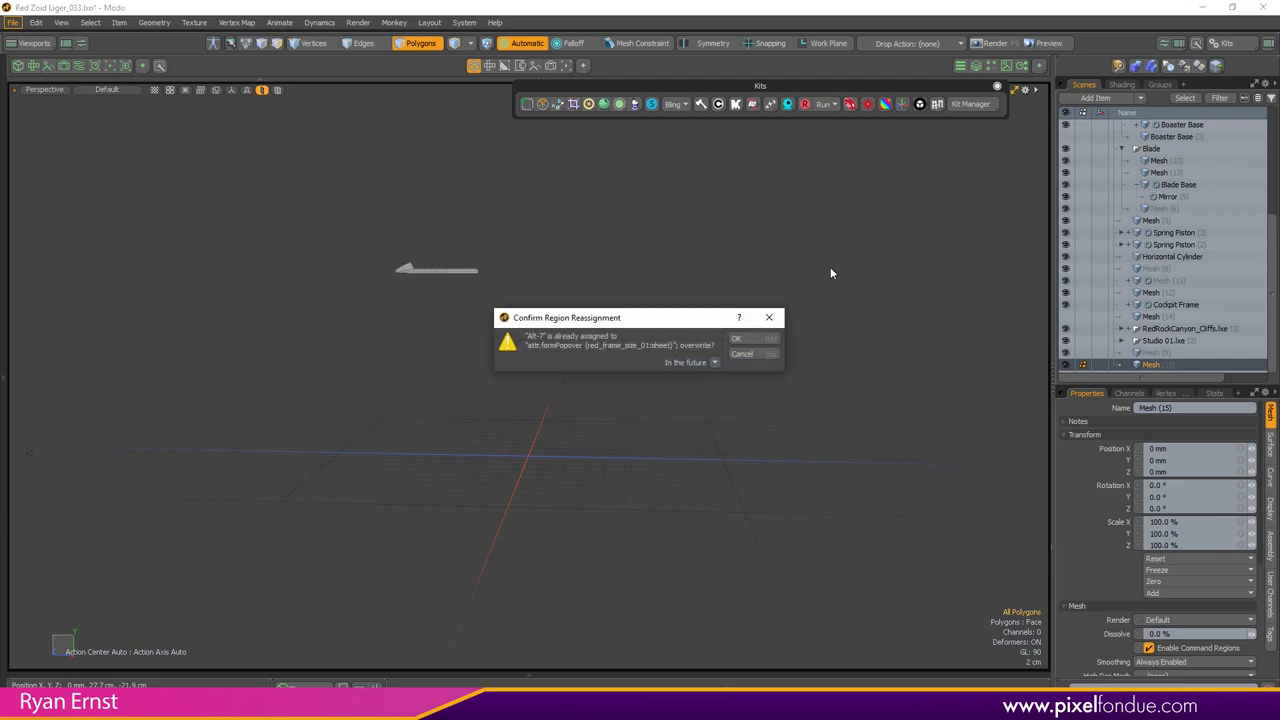
click(754, 356)
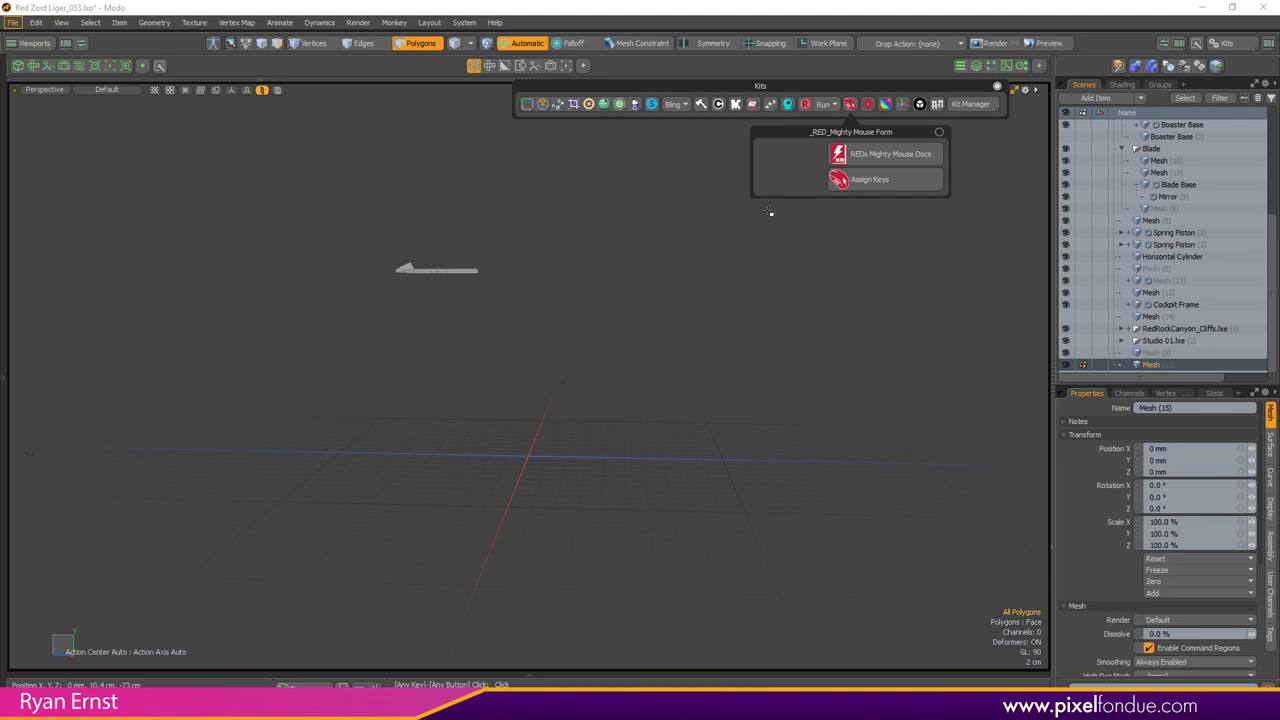
Step: Open the REDs Mighty Mouse Docs in Adobe Acrobat and look through the pie menu keybindings up to the Keyboard Hotkeys page
click(853, 153)
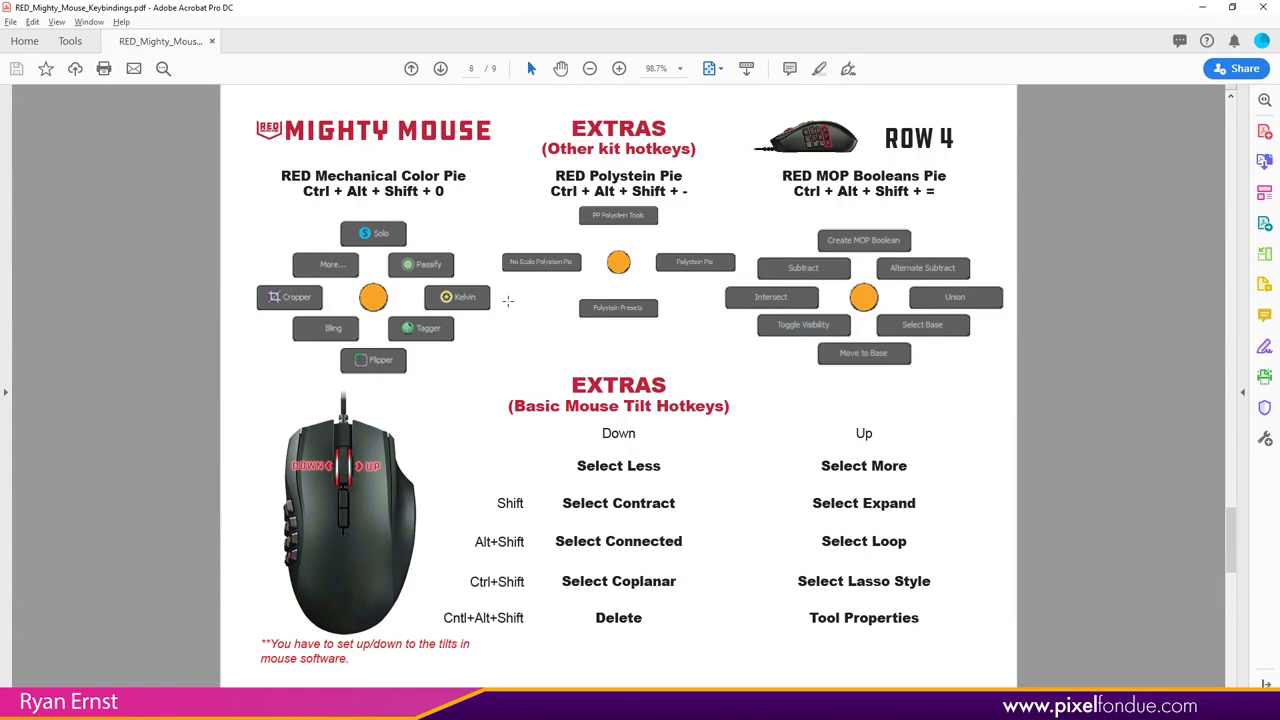
scroll(507, 300, up, 6)
scroll(507, 302, down, 2)
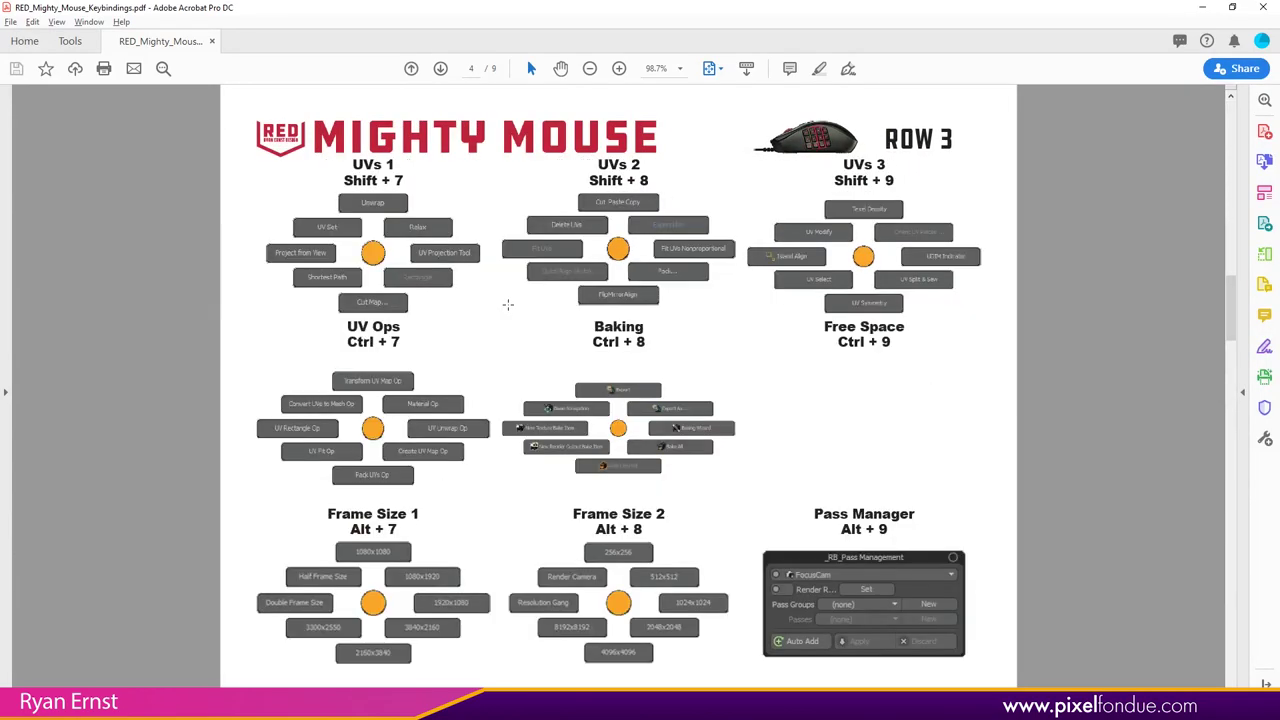
scroll(507, 304, down, 5)
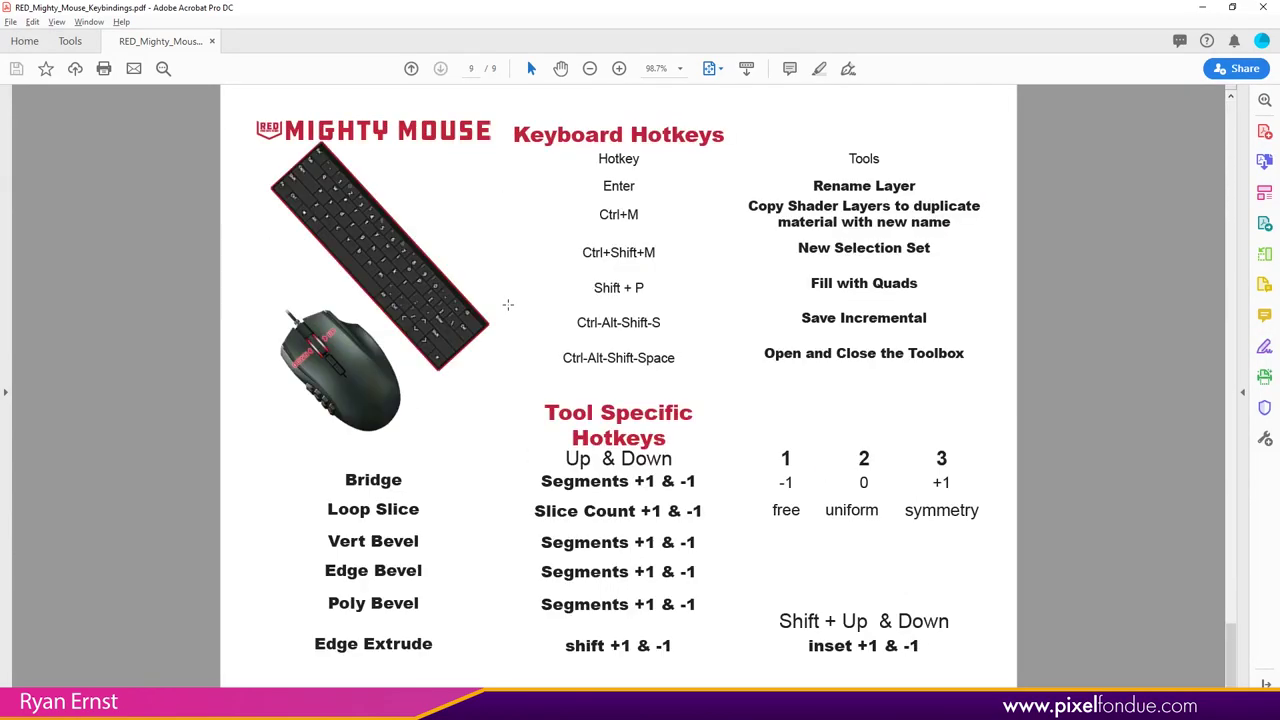